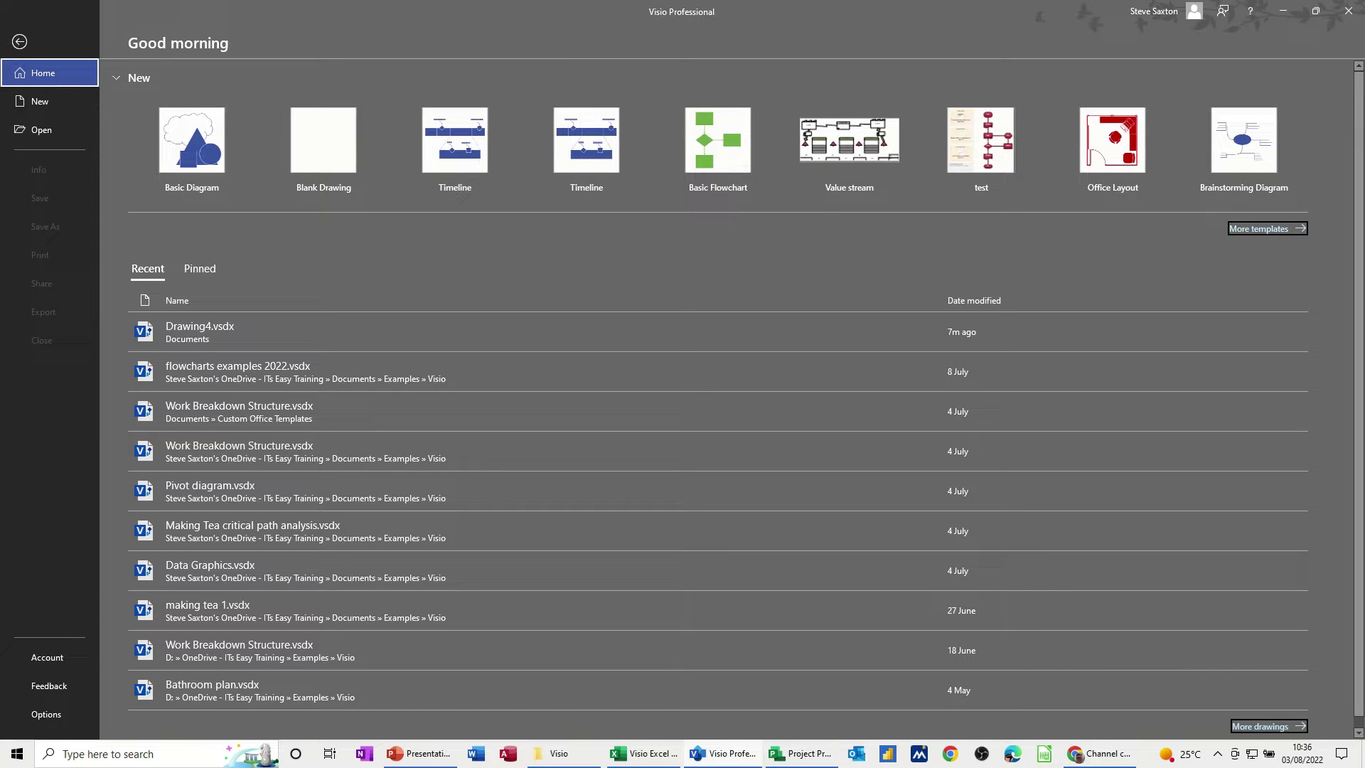
- Create a new drawing (Drawing4) from the Timeline template and bring up the Timeline commands
{"action": "left_click", "coordinate": [586, 141]}
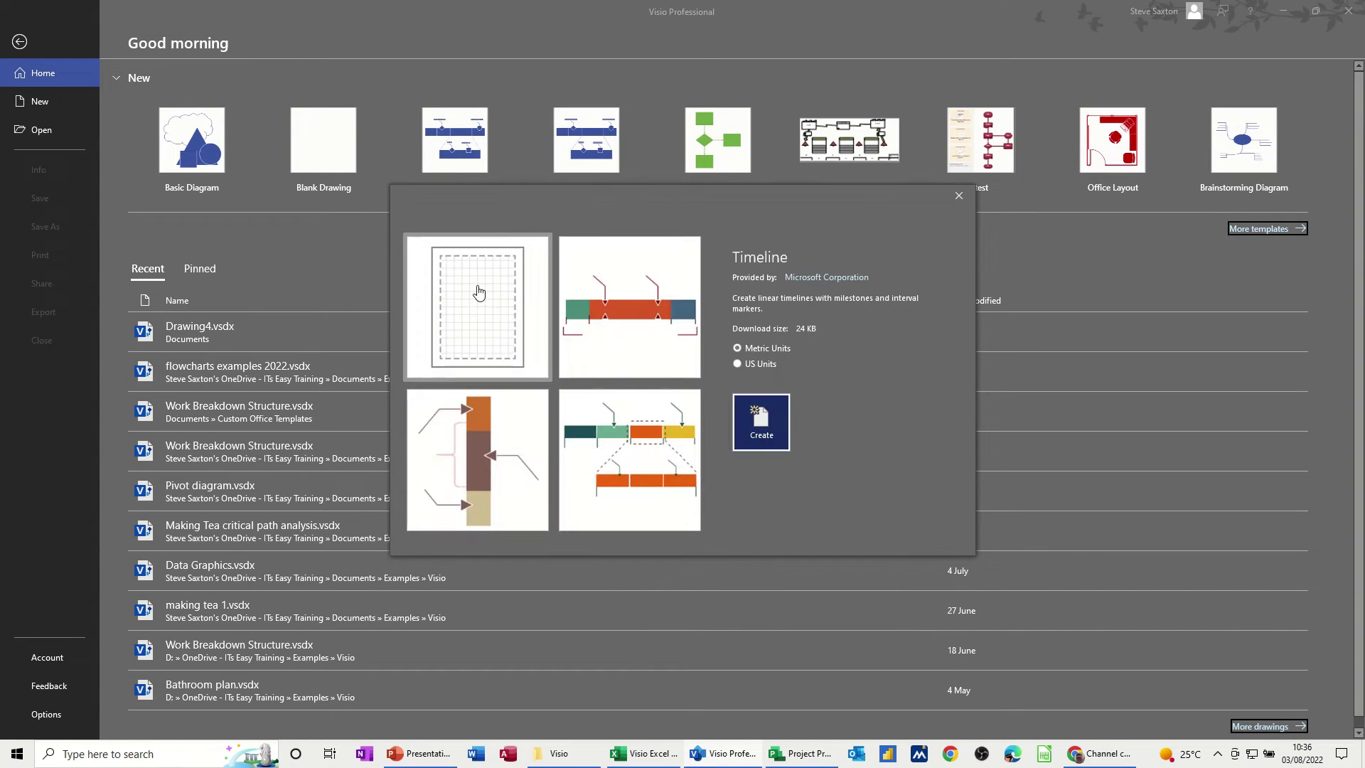
{"action": "left_click", "coordinate": [761, 416]}
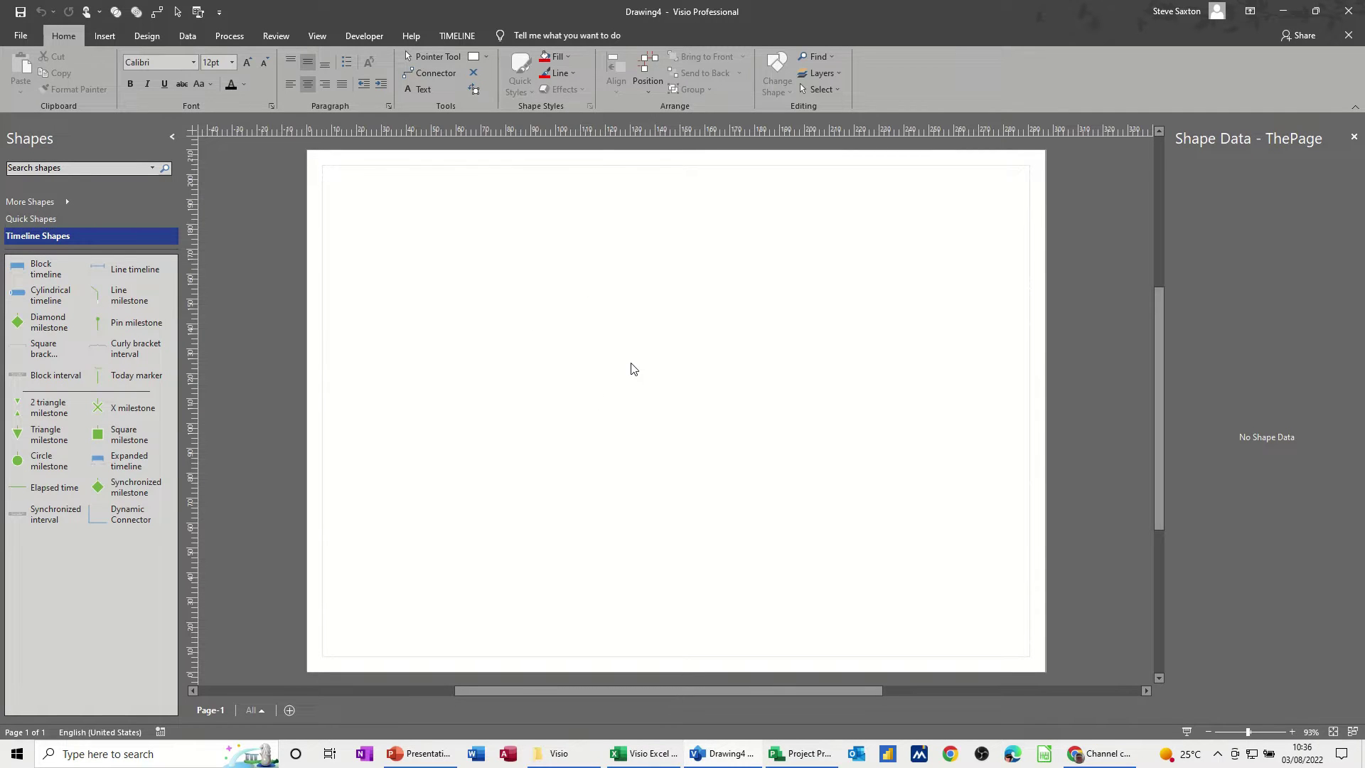
{"action": "left_click", "coordinate": [188, 37]}
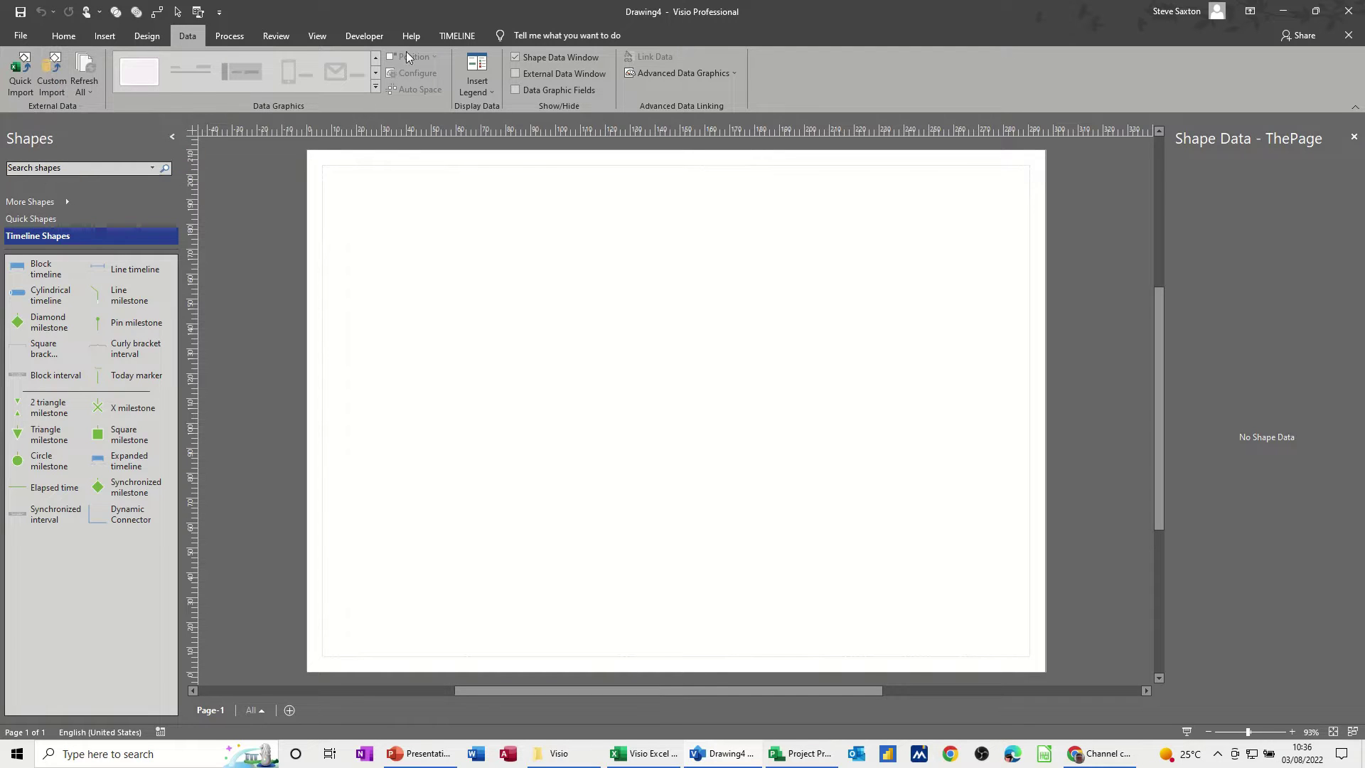
{"action": "left_click", "coordinate": [449, 36]}
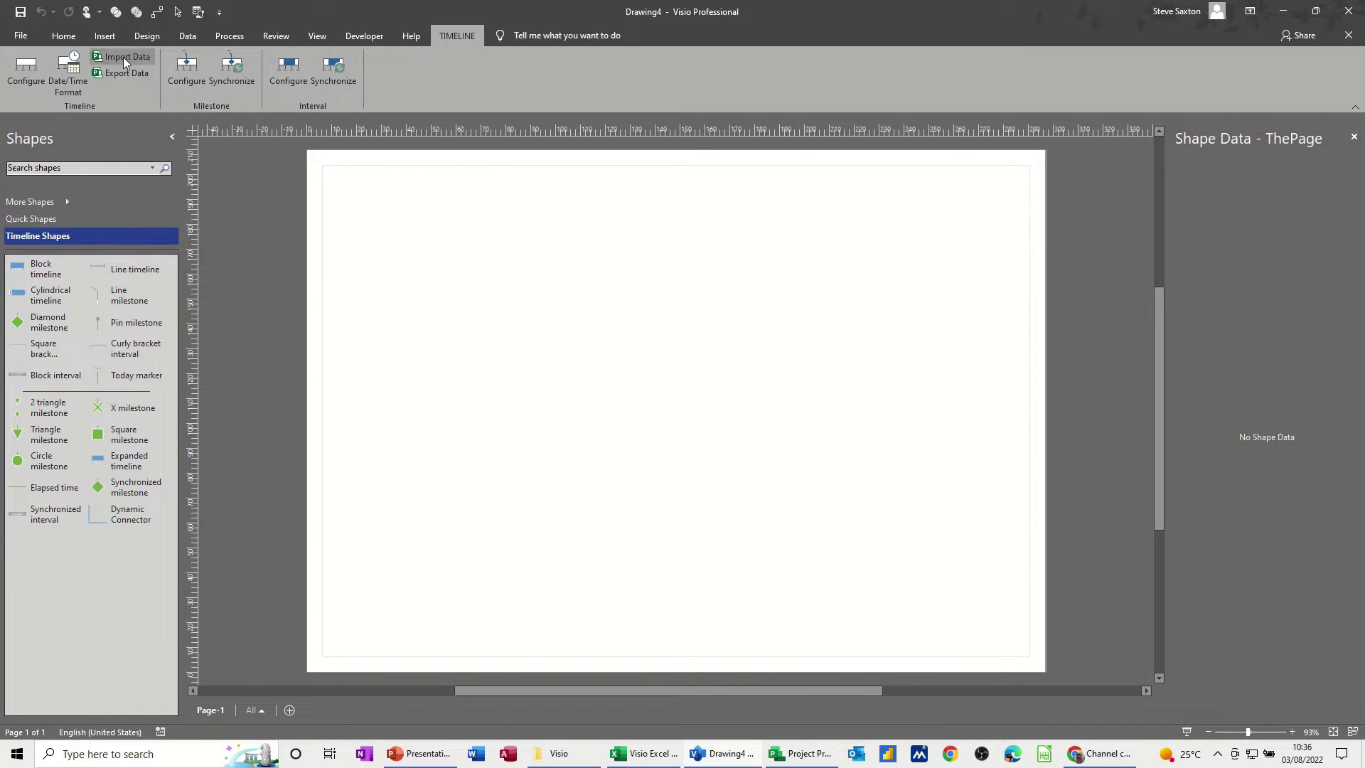
- Start a timeline import using MakingTea.mpp as the source project file
{"action": "left_click", "coordinate": [119, 57]}
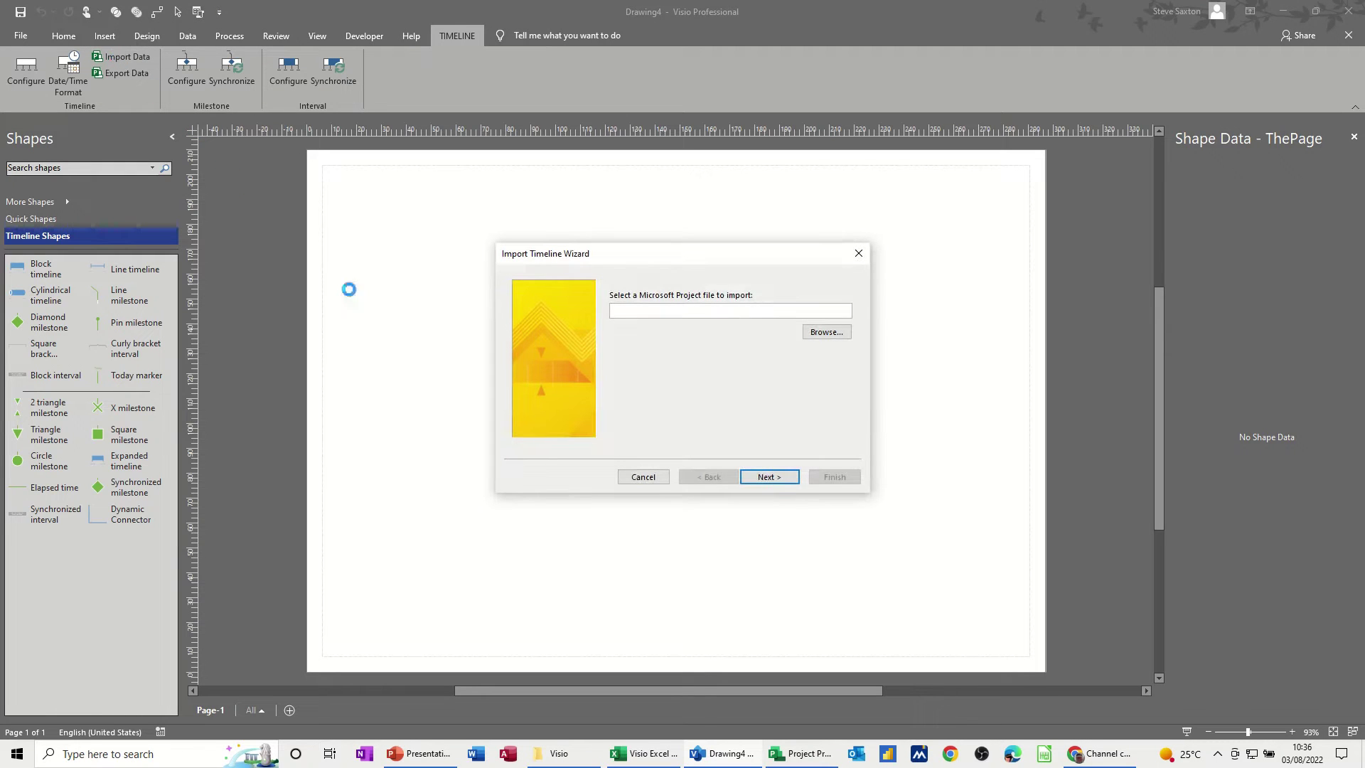
{"action": "left_click", "coordinate": [831, 334]}
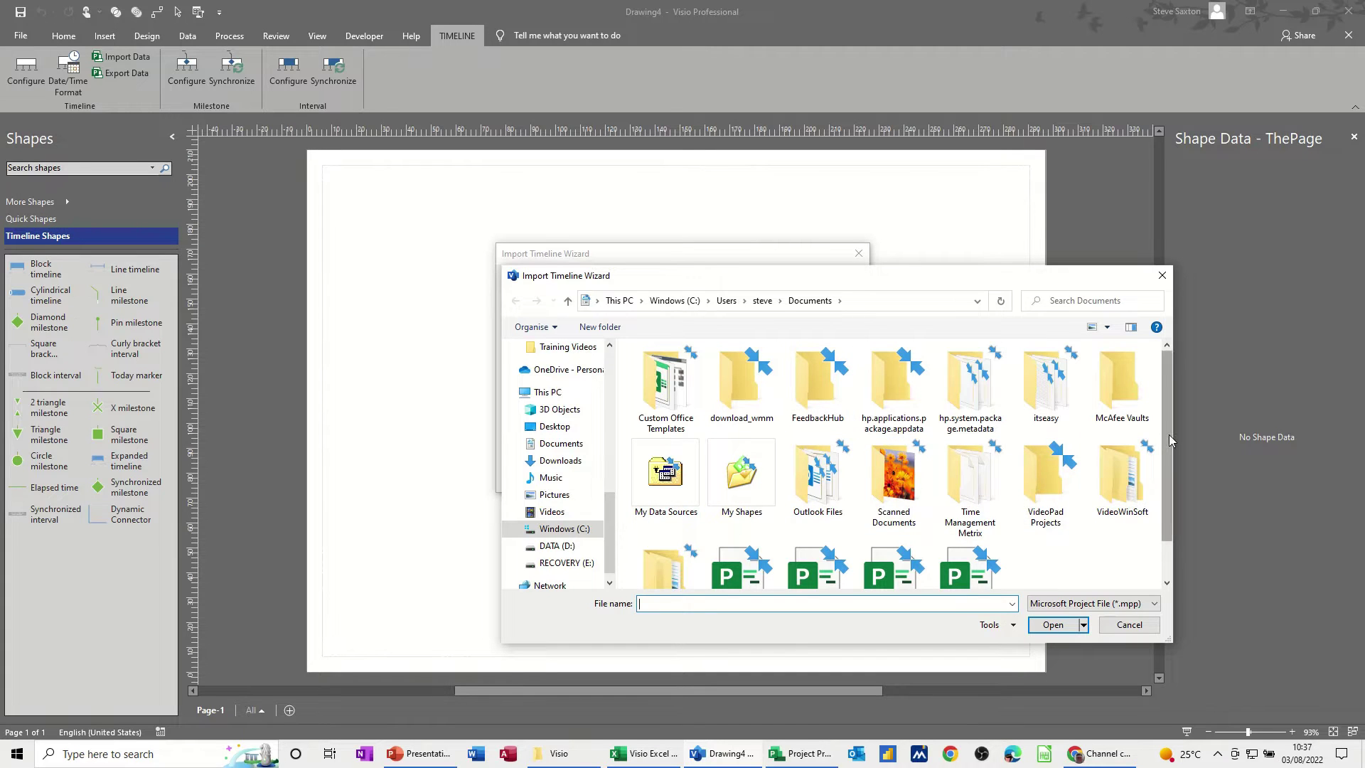
{"action": "scroll", "coordinate": [1169, 434], "scroll_direction": "down", "scroll_amount": 2}
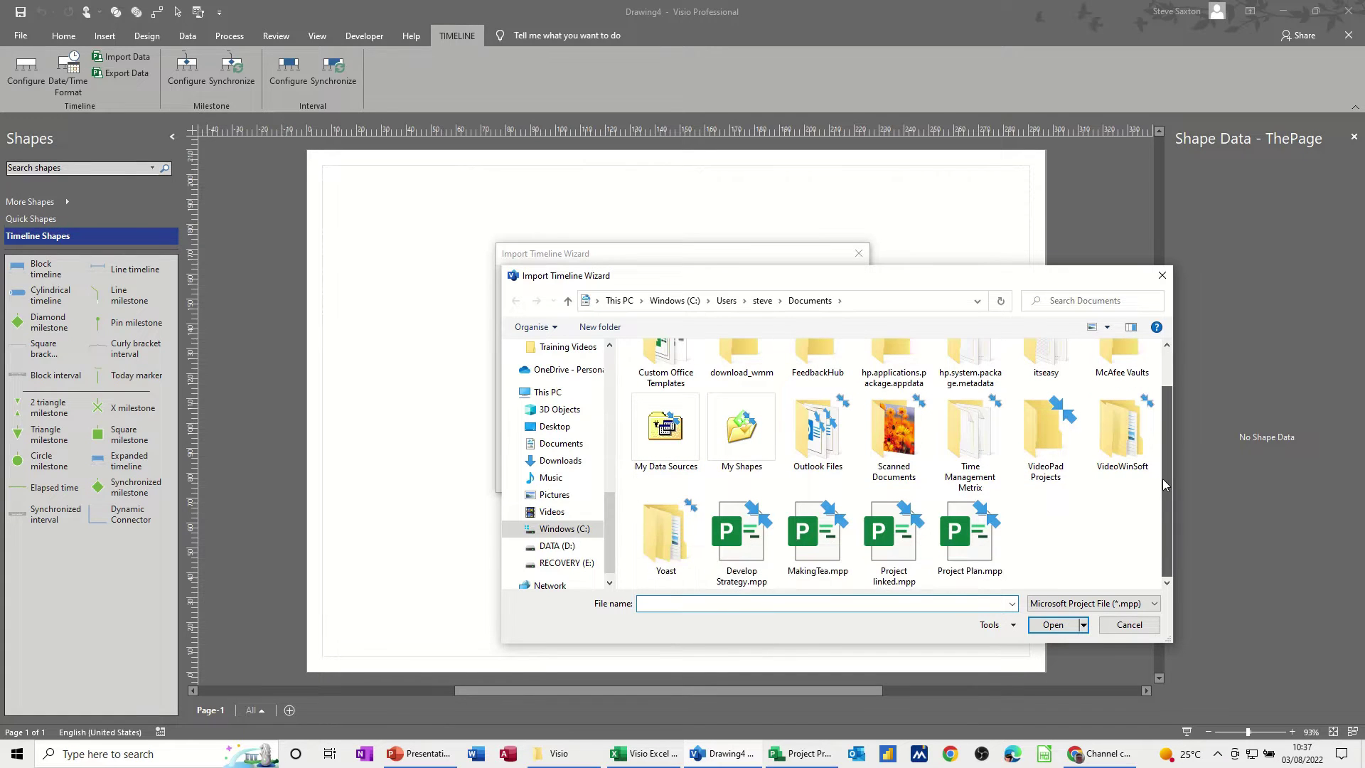
{"action": "left_click", "coordinate": [823, 548]}
{"action": "double_click", "coordinate": [823, 548]}
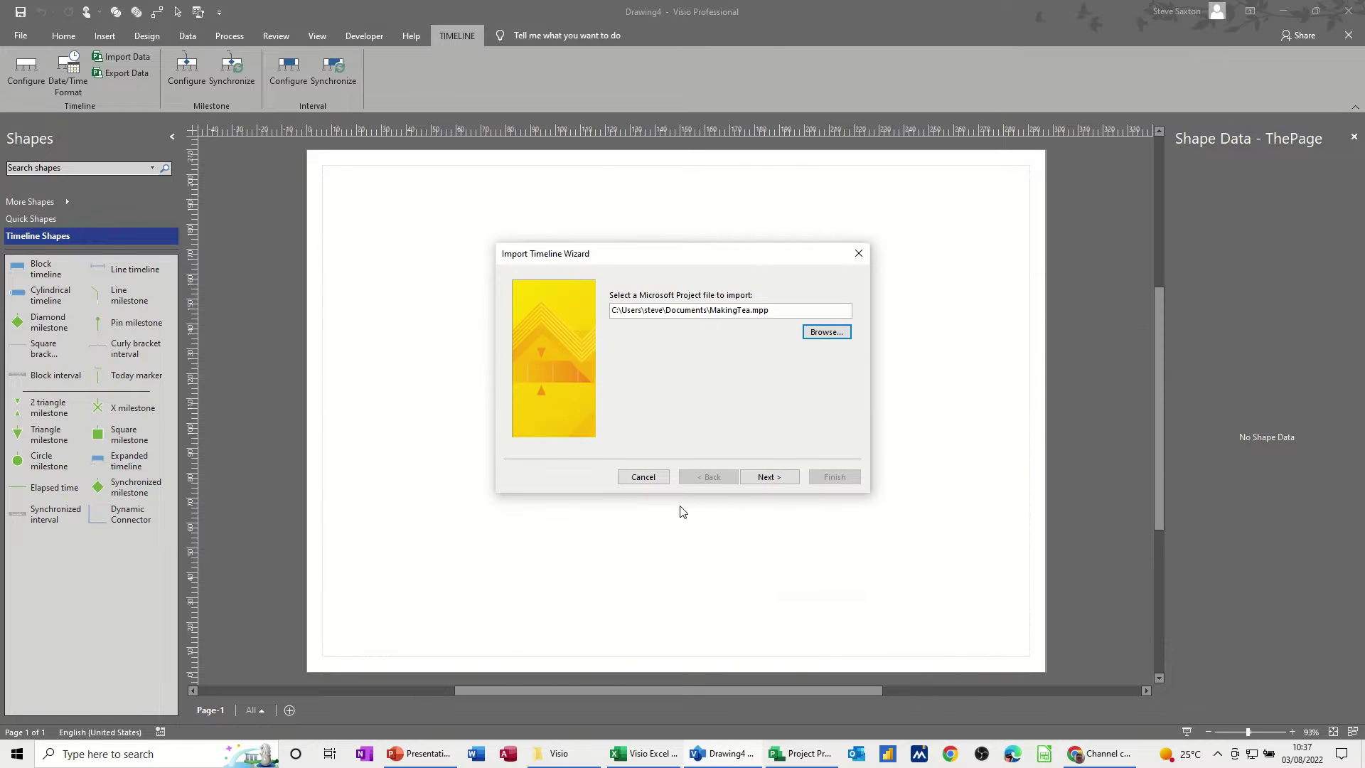
- Import all task types as a Cylindrical timeline, reviewing the advanced options, and finish
{"action": "left_click", "coordinate": [765, 477]}
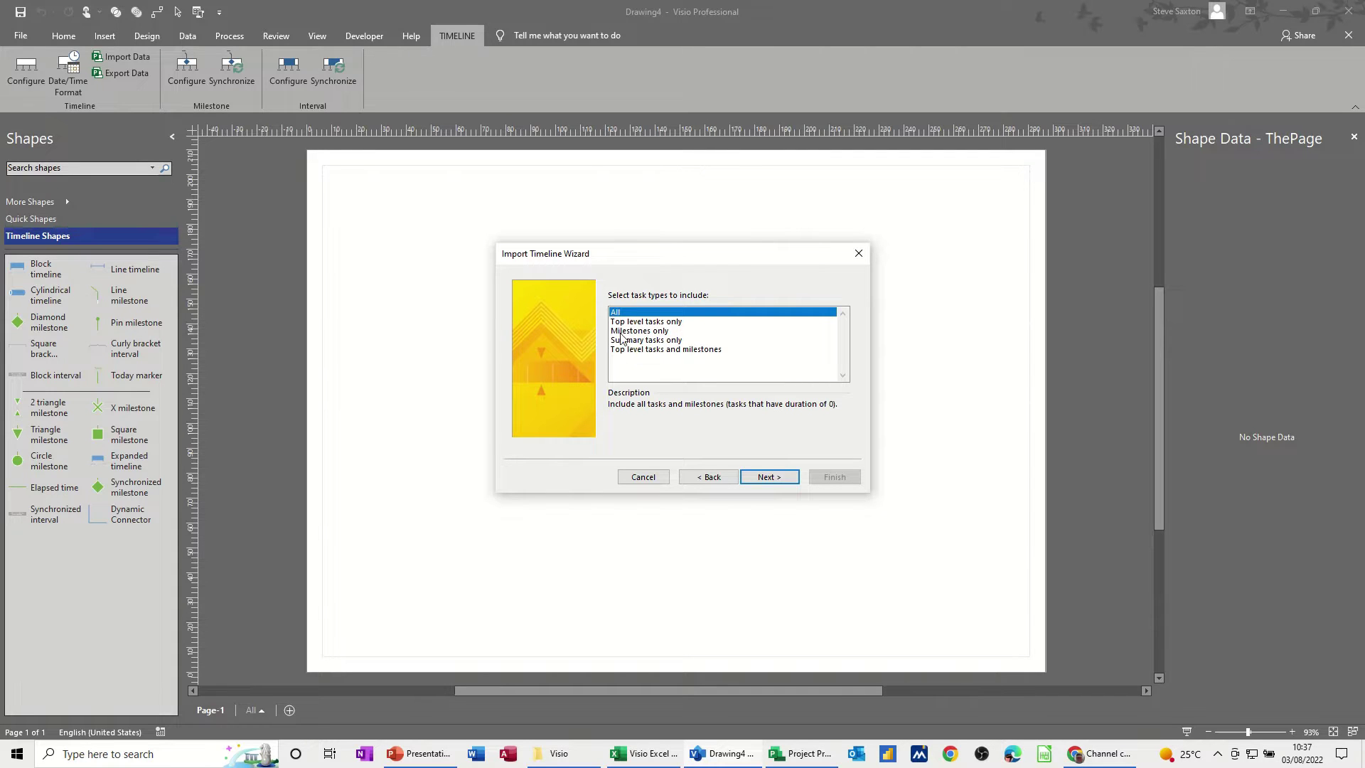
{"action": "left_click", "coordinate": [768, 477]}
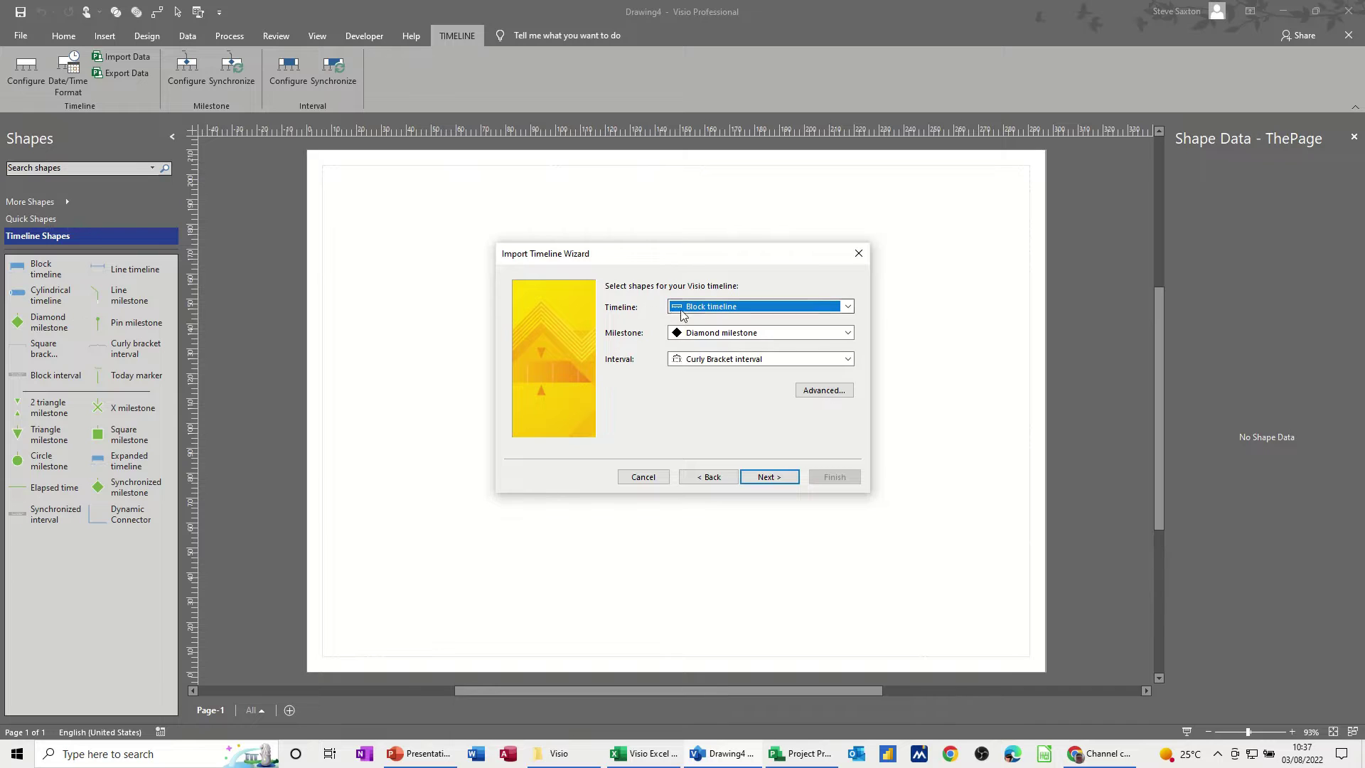
{"action": "left_click", "coordinate": [848, 307]}
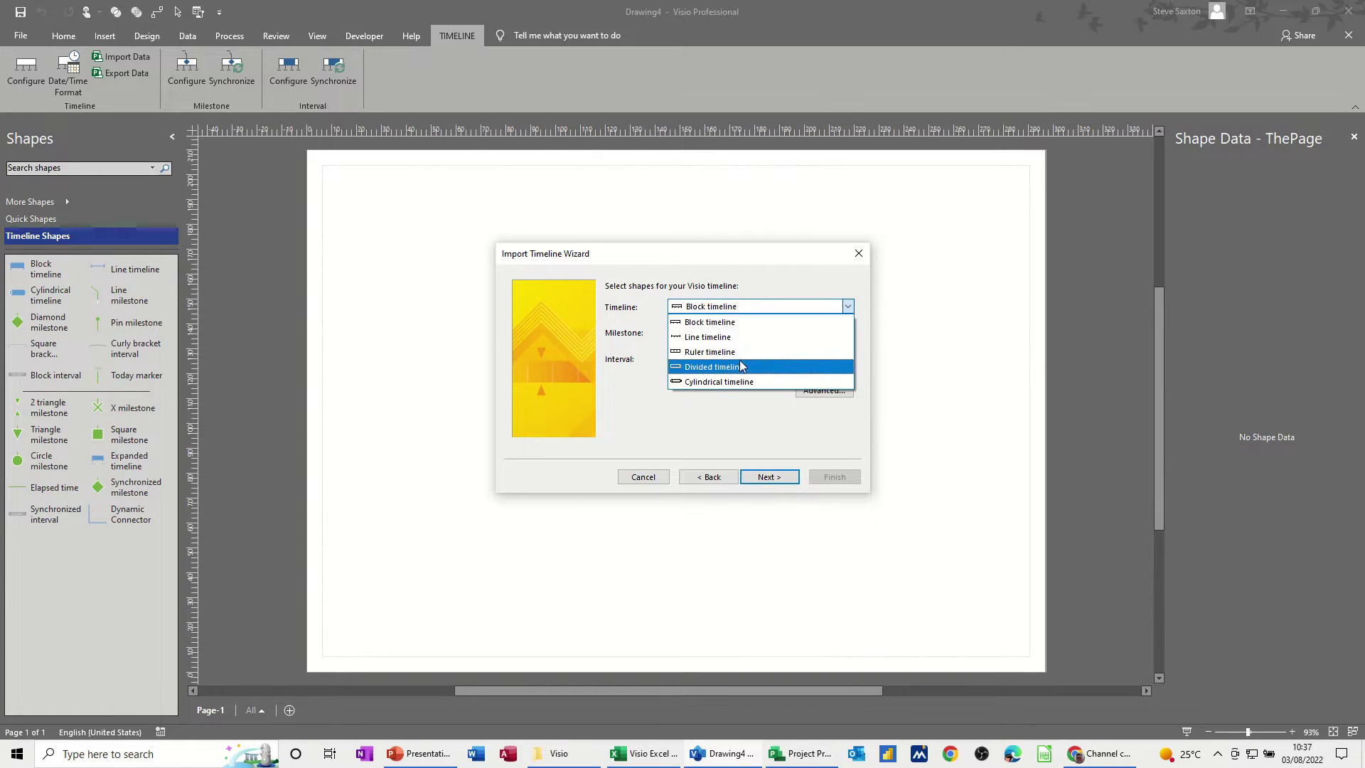
{"action": "left_click", "coordinate": [708, 382]}
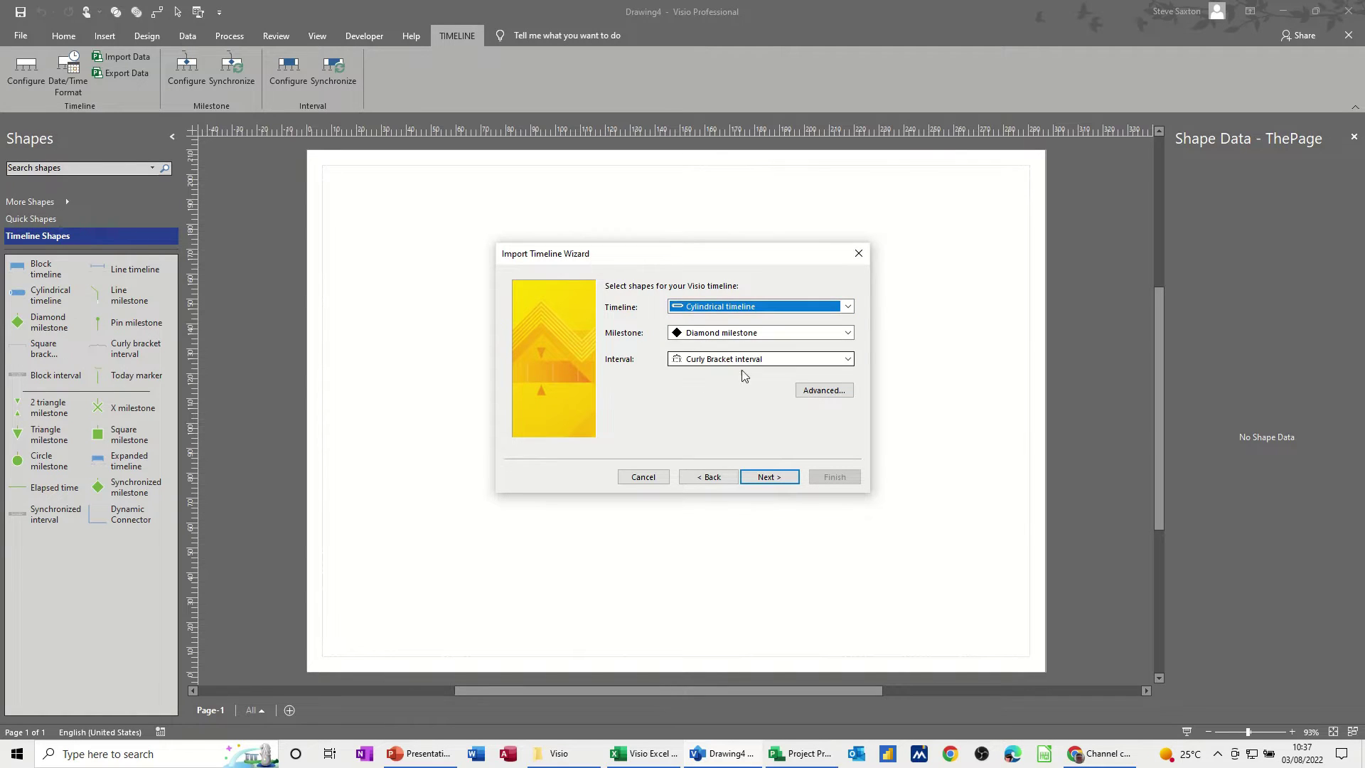
{"action": "left_click", "coordinate": [818, 393]}
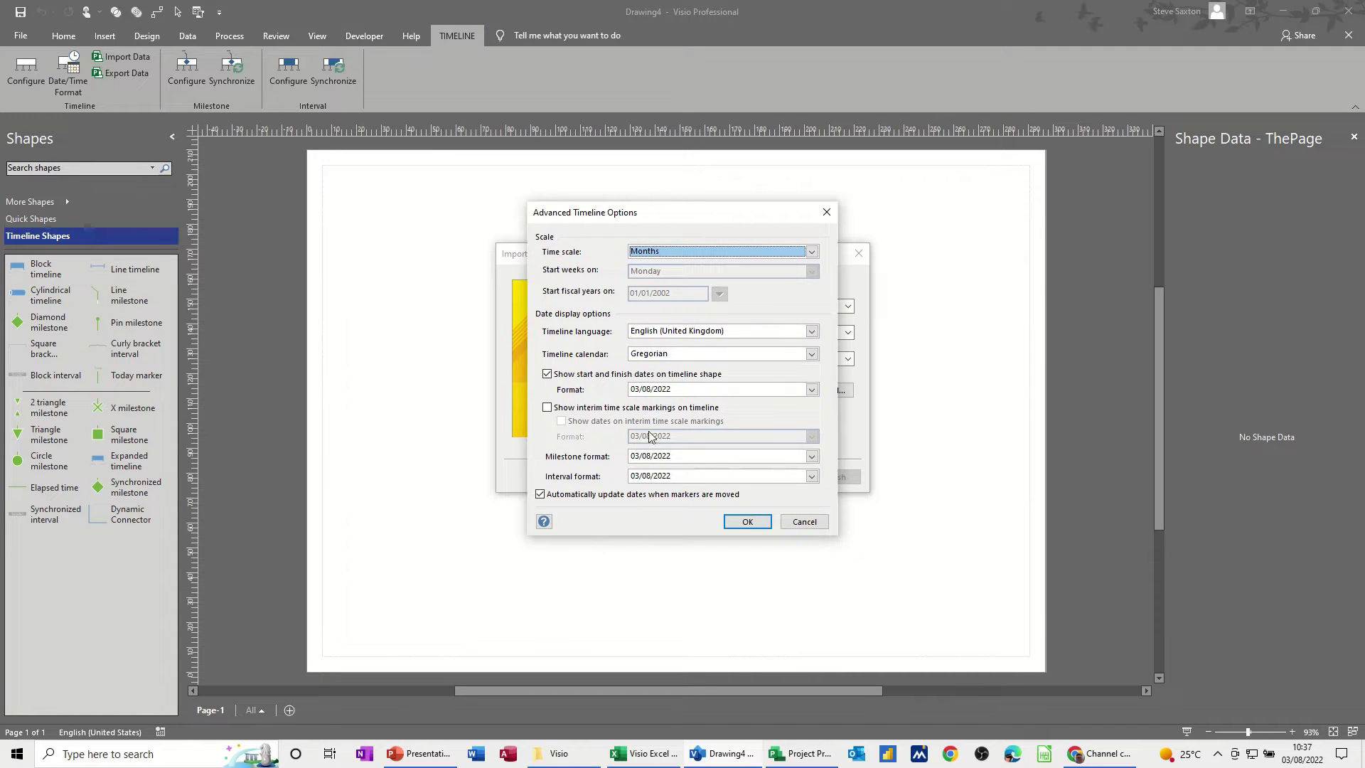
{"action": "left_click", "coordinate": [801, 524]}
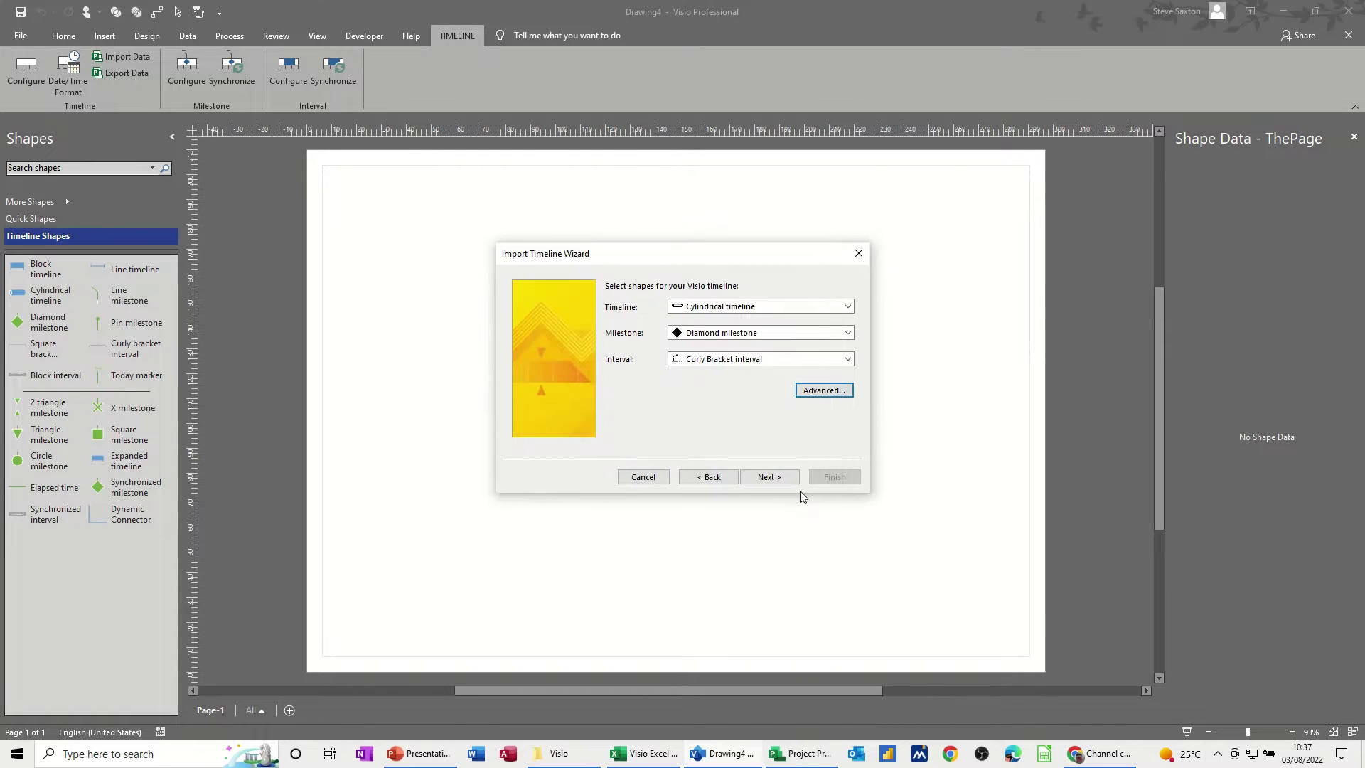
{"action": "left_click", "coordinate": [764, 477]}
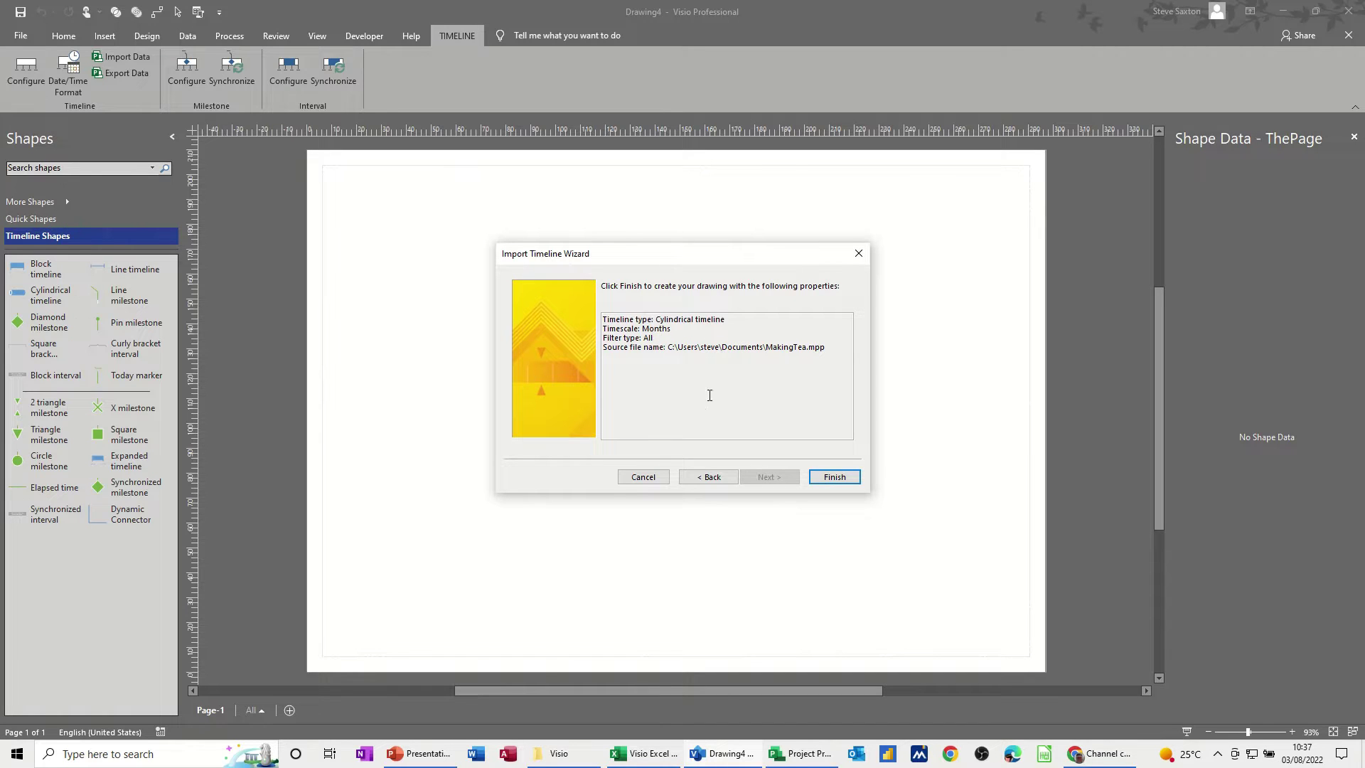
{"action": "left_click", "coordinate": [826, 478]}
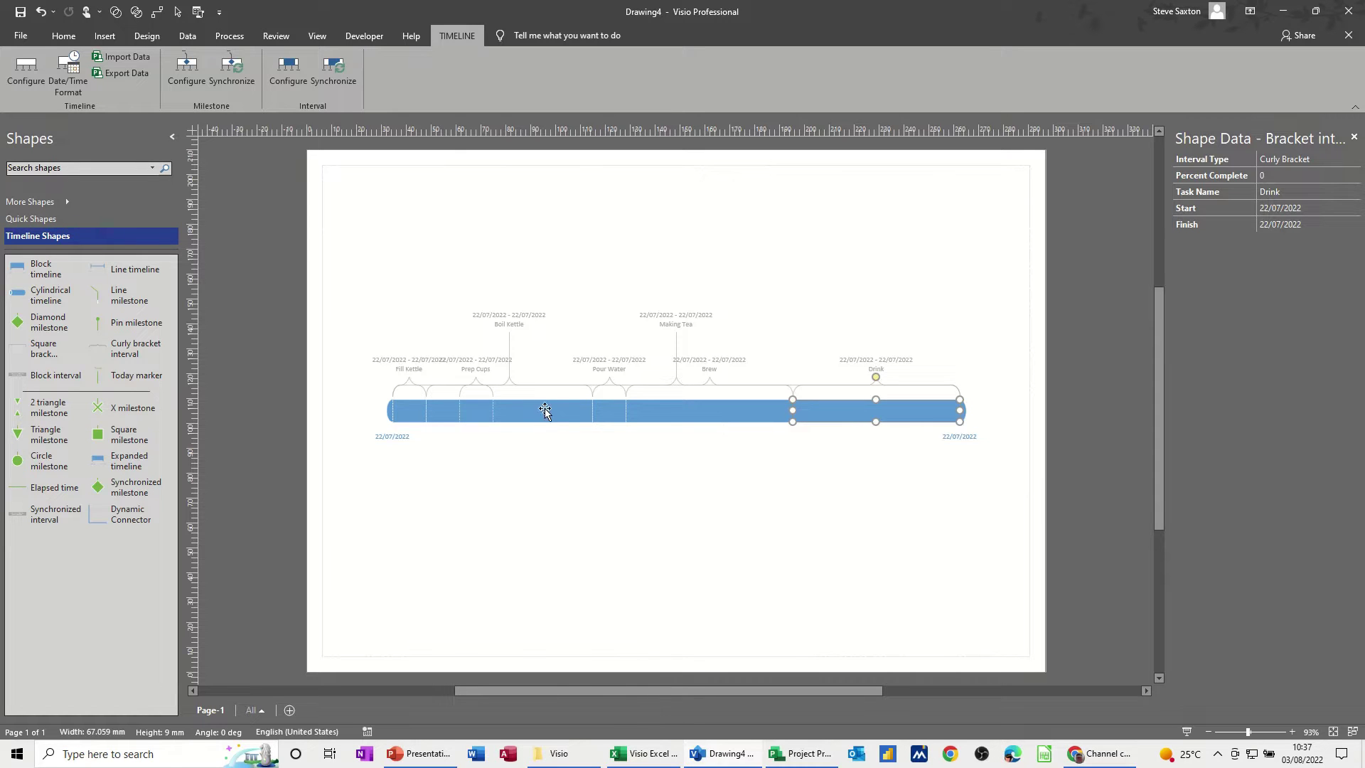
{"action": "left_click", "coordinate": [792, 754]}
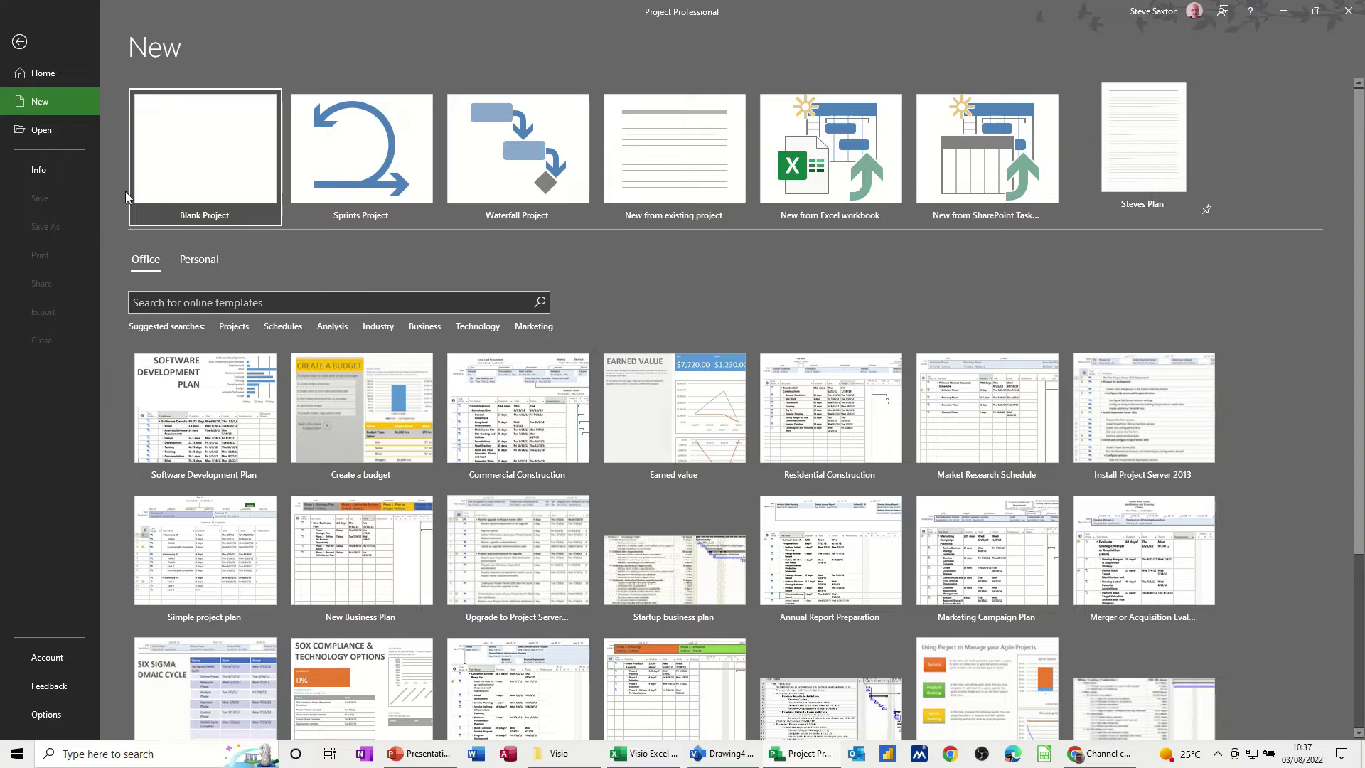
- Open MakingTea.mpp in Project and scroll the Gantt chart to the Boil Kettle task bars
{"action": "left_click", "coordinate": [47, 138]}
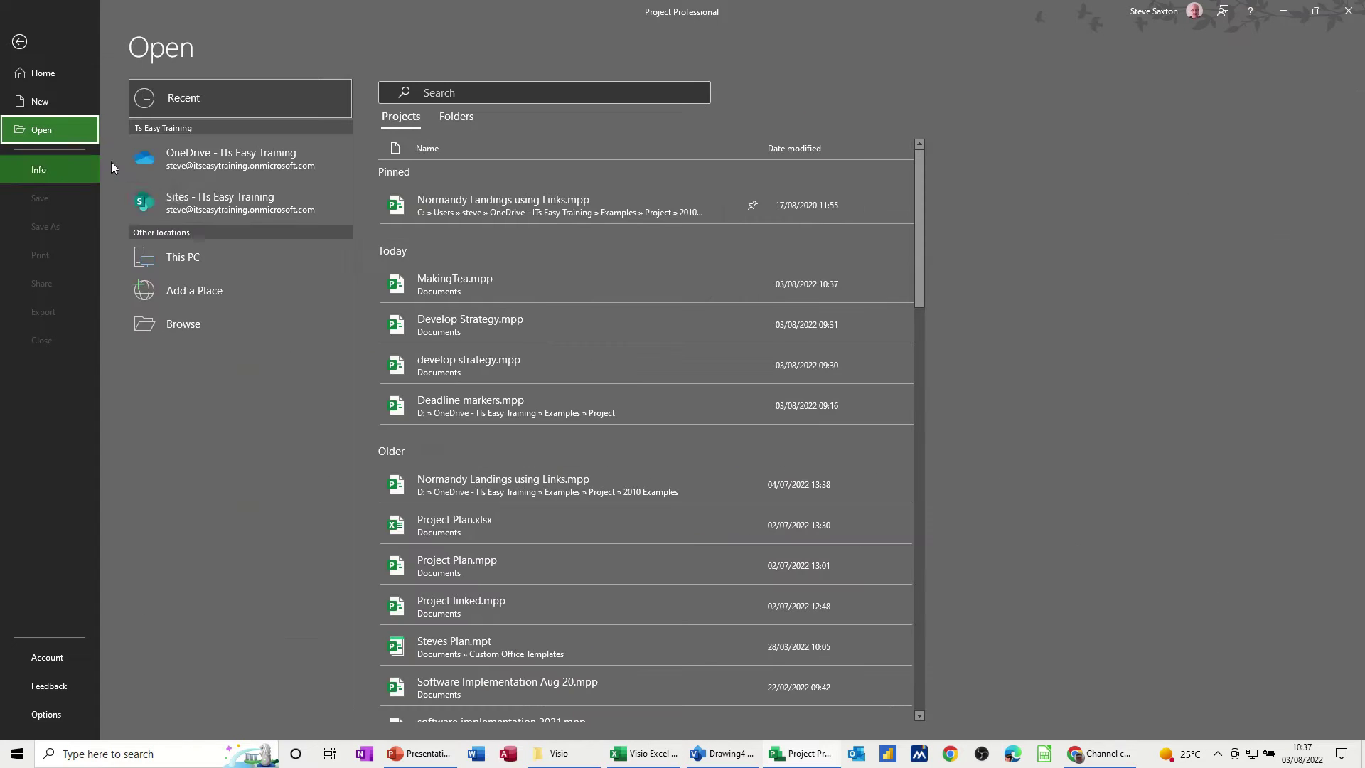
{"action": "left_click", "coordinate": [461, 291]}
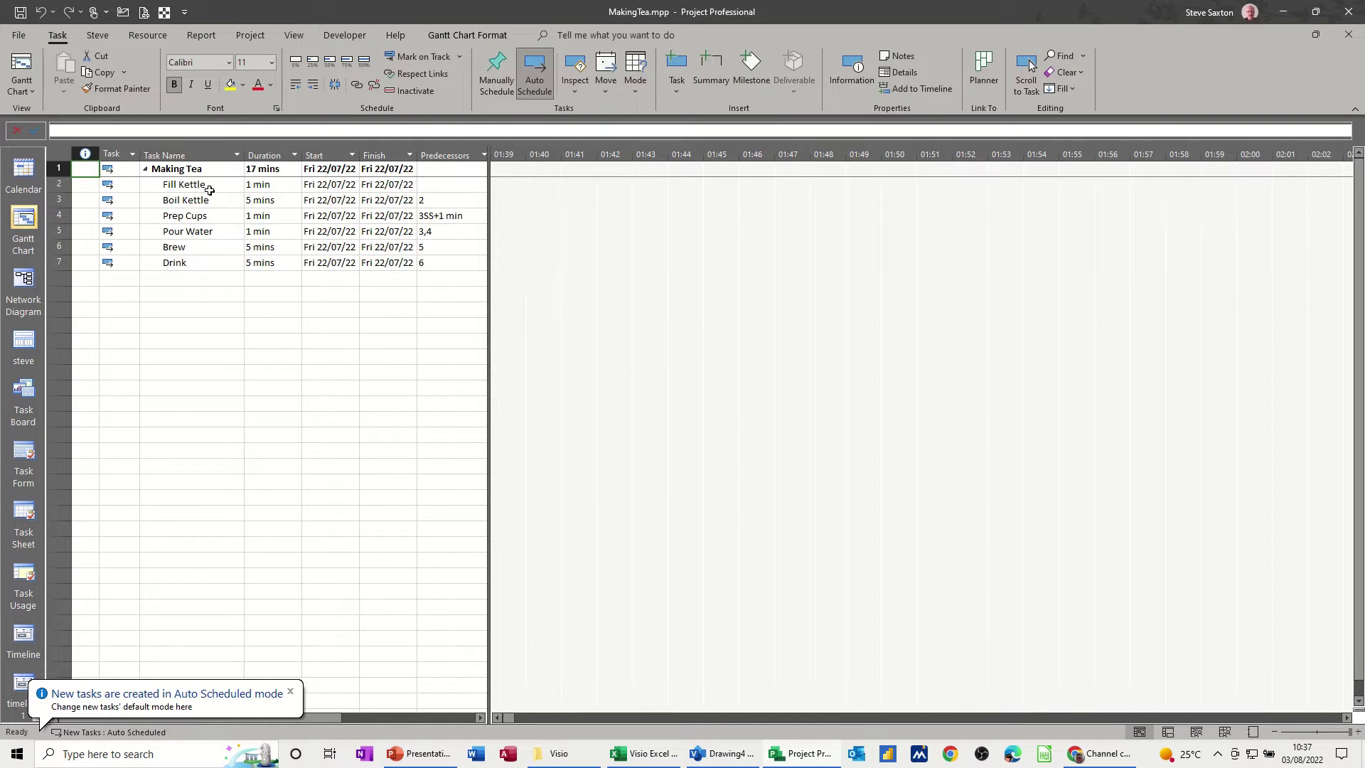
{"action": "left_click", "coordinate": [212, 227]}
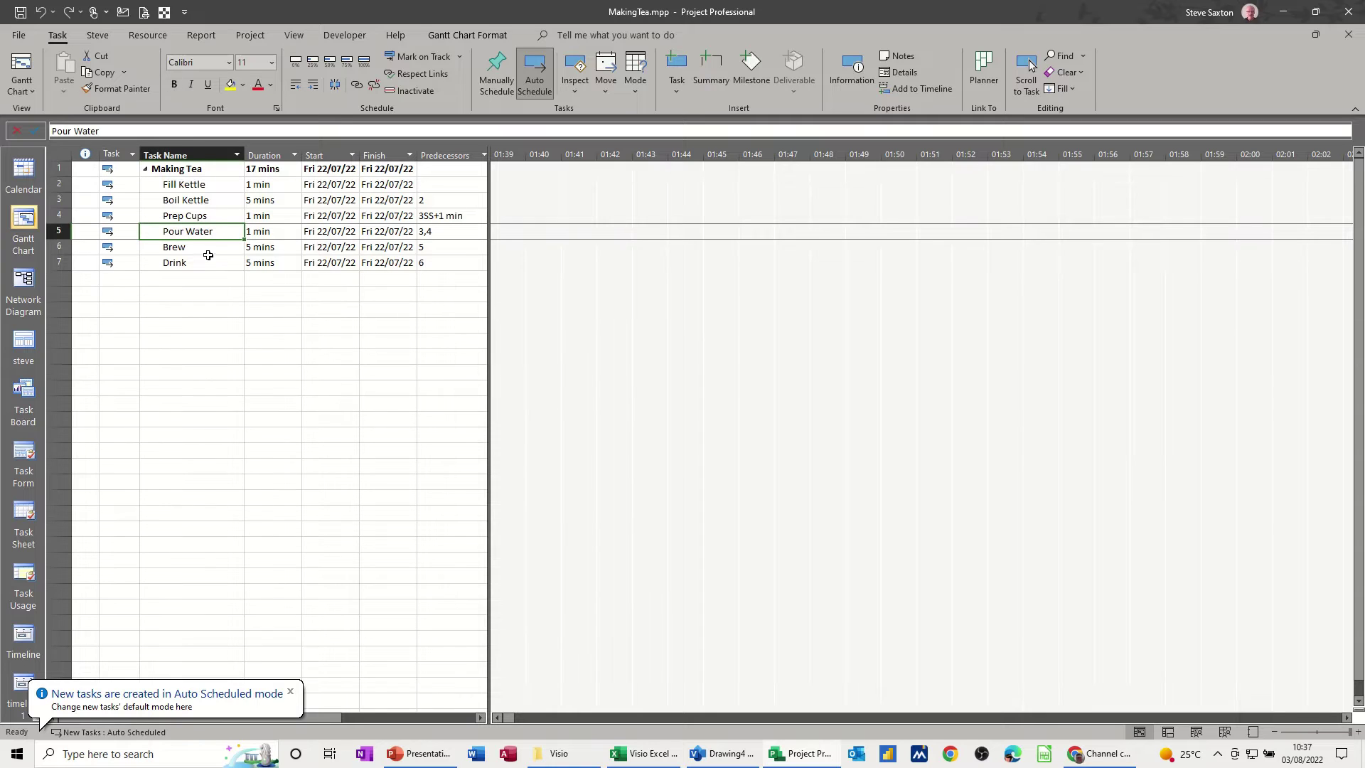
{"action": "left_click", "coordinate": [210, 200]}
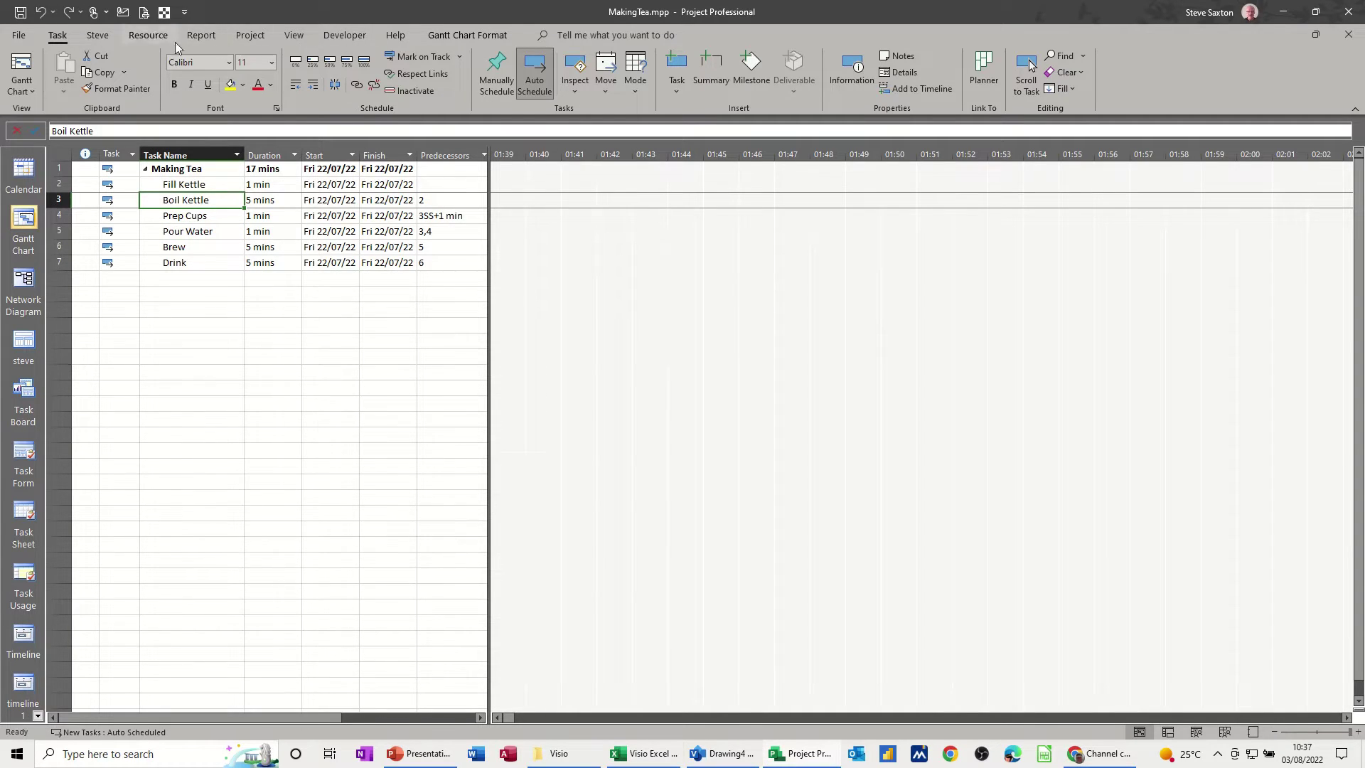
{"action": "left_click", "coordinate": [1027, 72]}
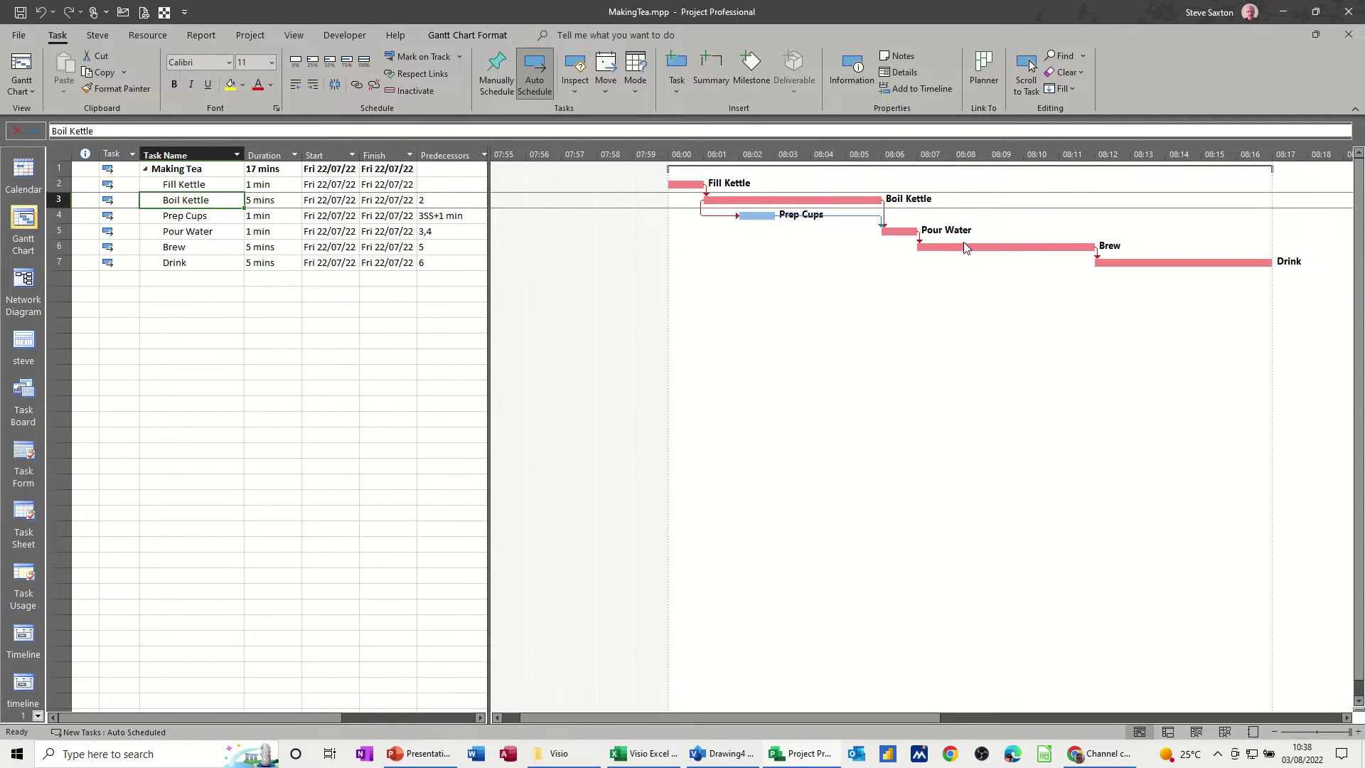
- Lift the Making Tea label higher above the timeline and enlarge it to 14 pt
{"action": "left_click", "coordinate": [720, 754]}
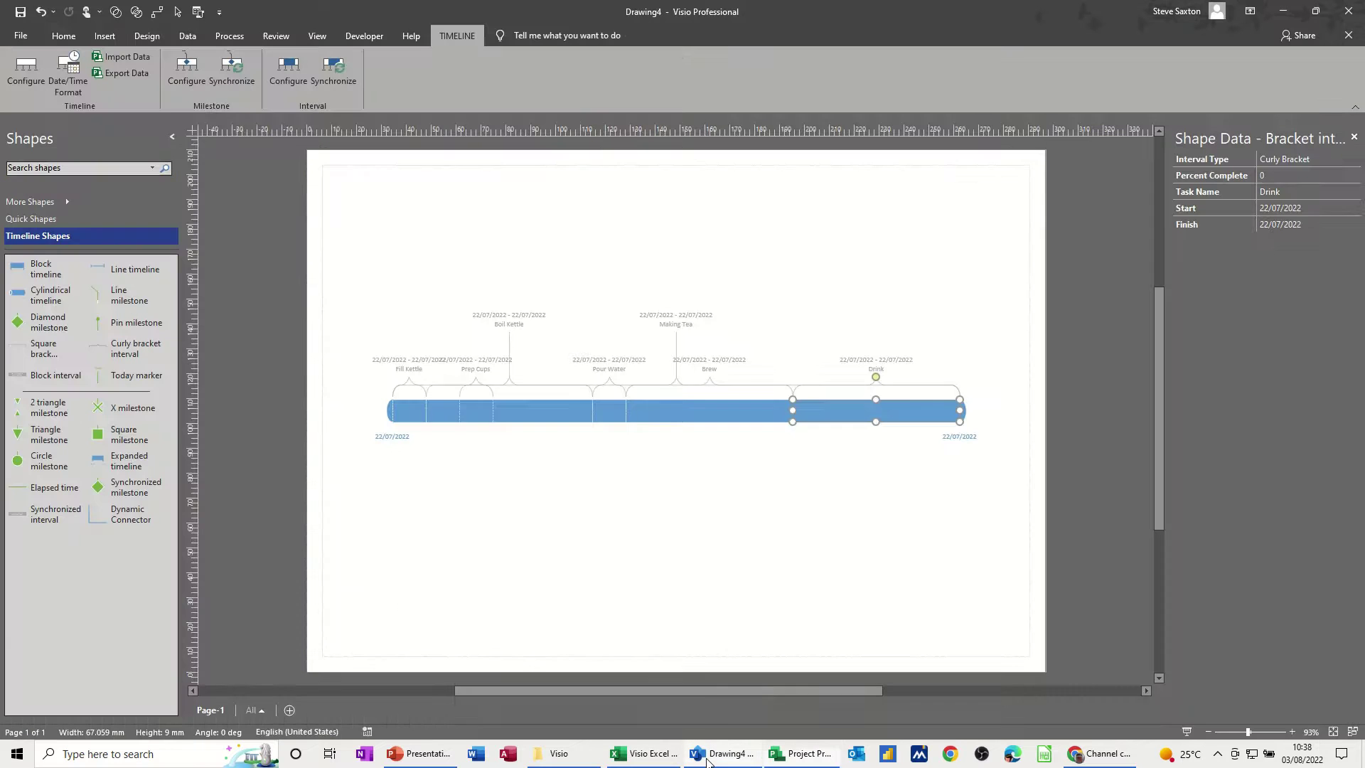
{"action": "left_click", "coordinate": [676, 324]}
{"action": "left_click_drag", "start_coordinate": [676, 332], "coordinate": [676, 212]}
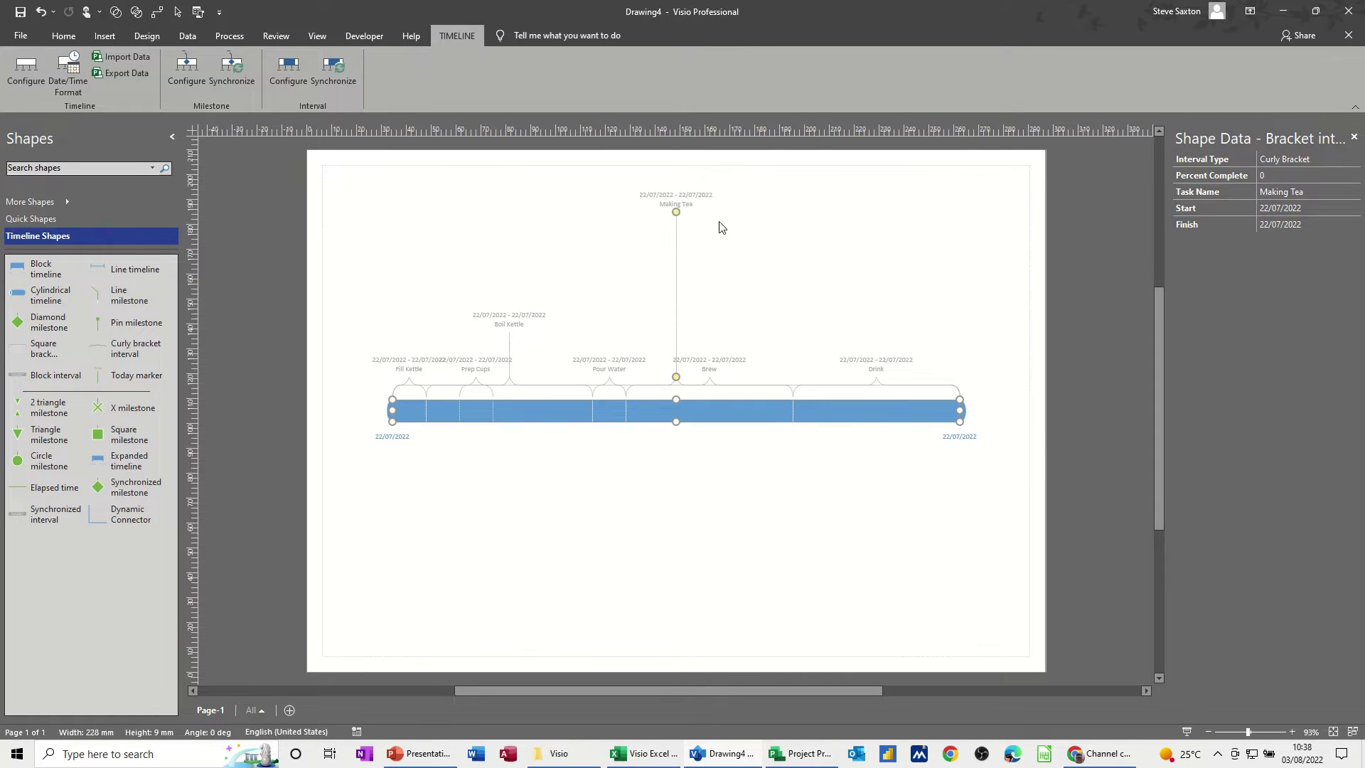
{"action": "left_click", "coordinate": [687, 203]}
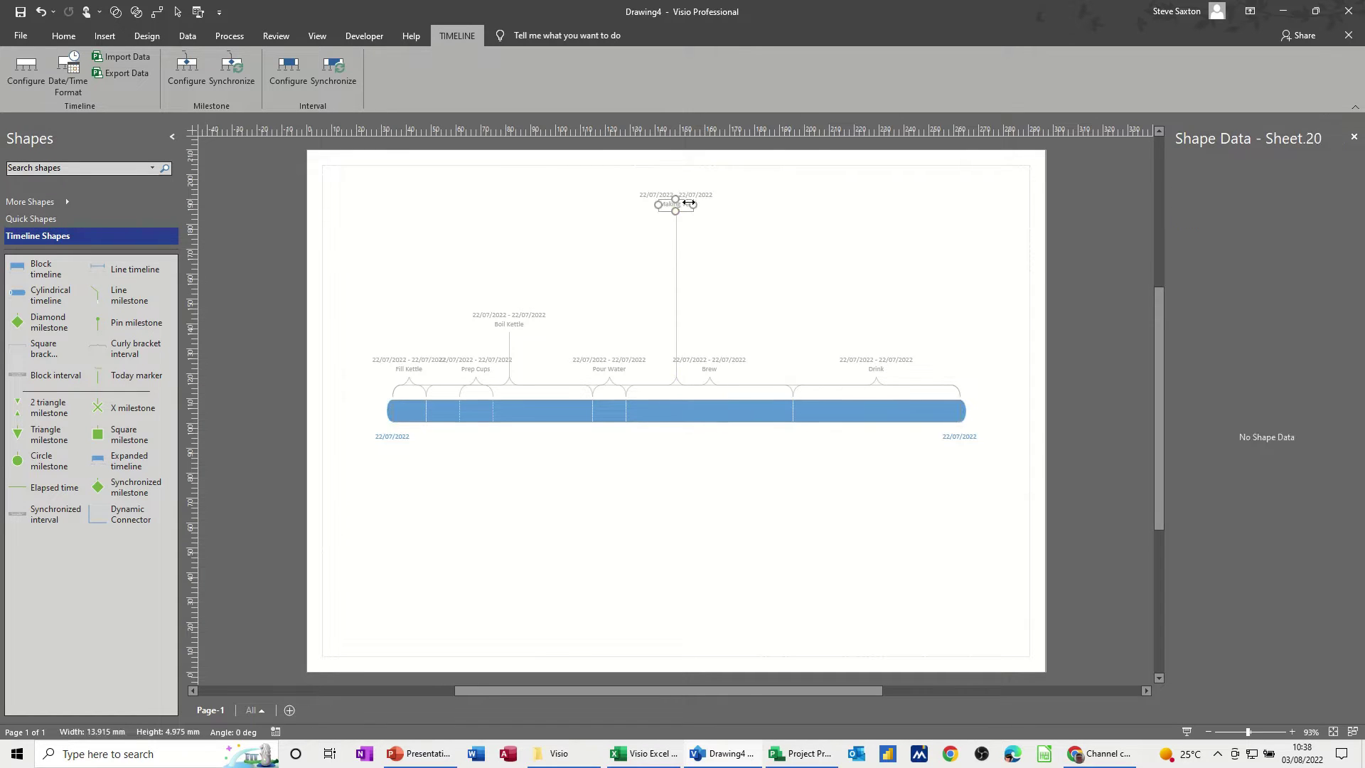
{"action": "left_click", "coordinate": [63, 35]}
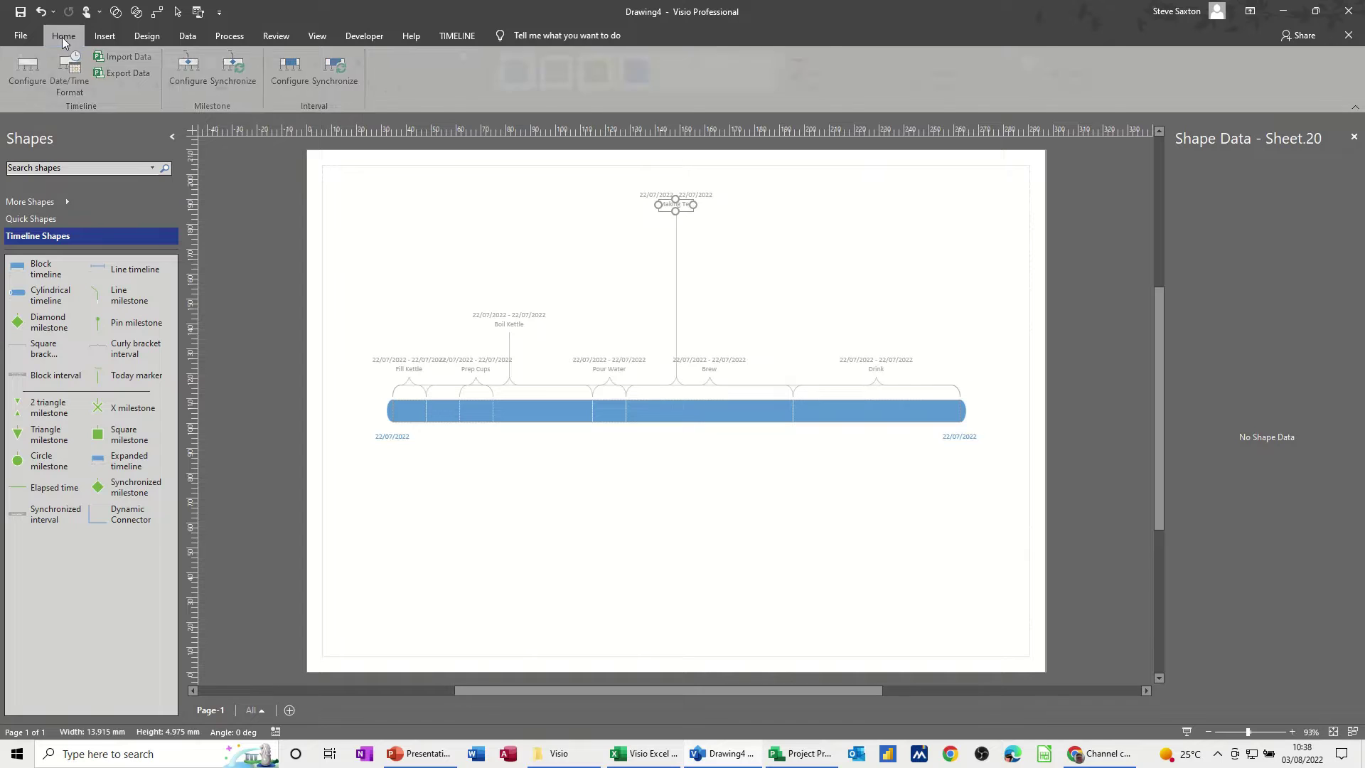
{"action": "left_click", "coordinate": [232, 62]}
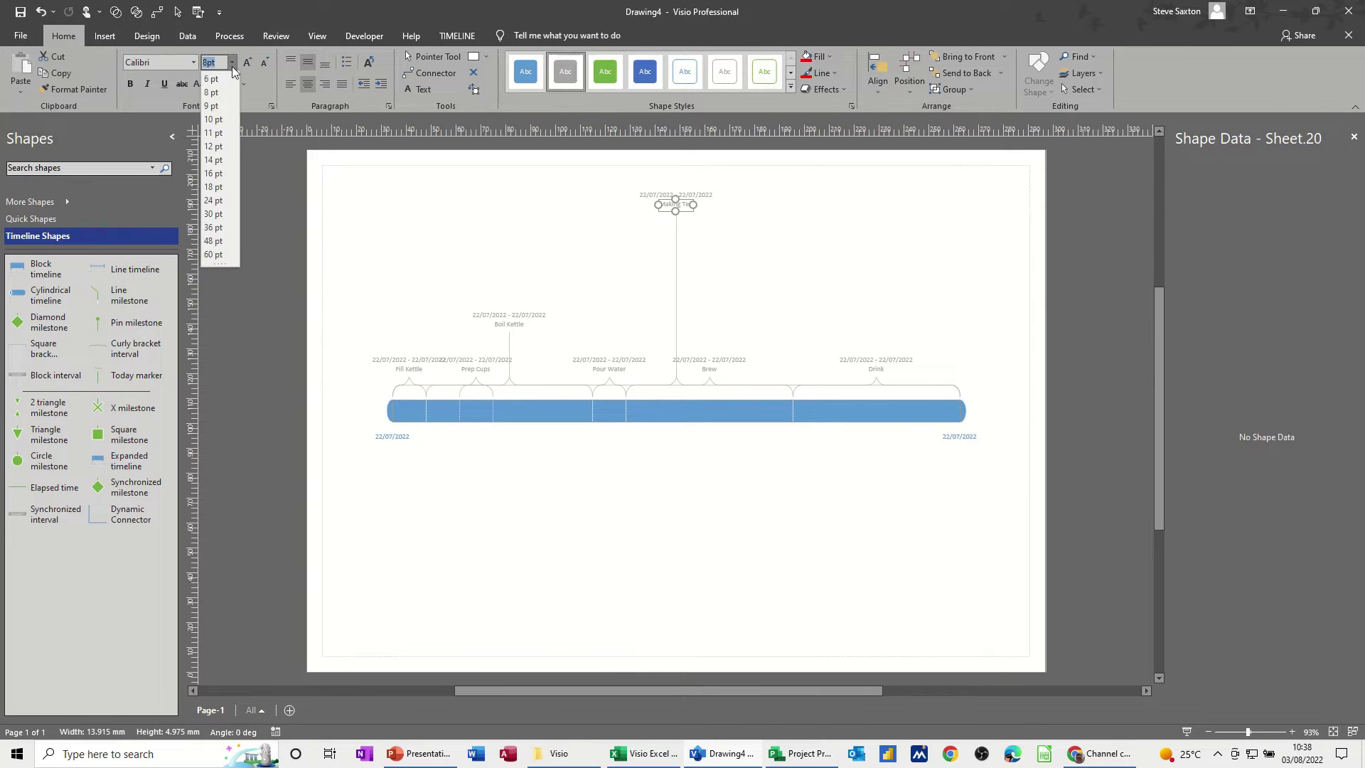
{"action": "left_click", "coordinate": [211, 161]}
- Make the Making Tea label text black
{"action": "left_click", "coordinate": [241, 168]}
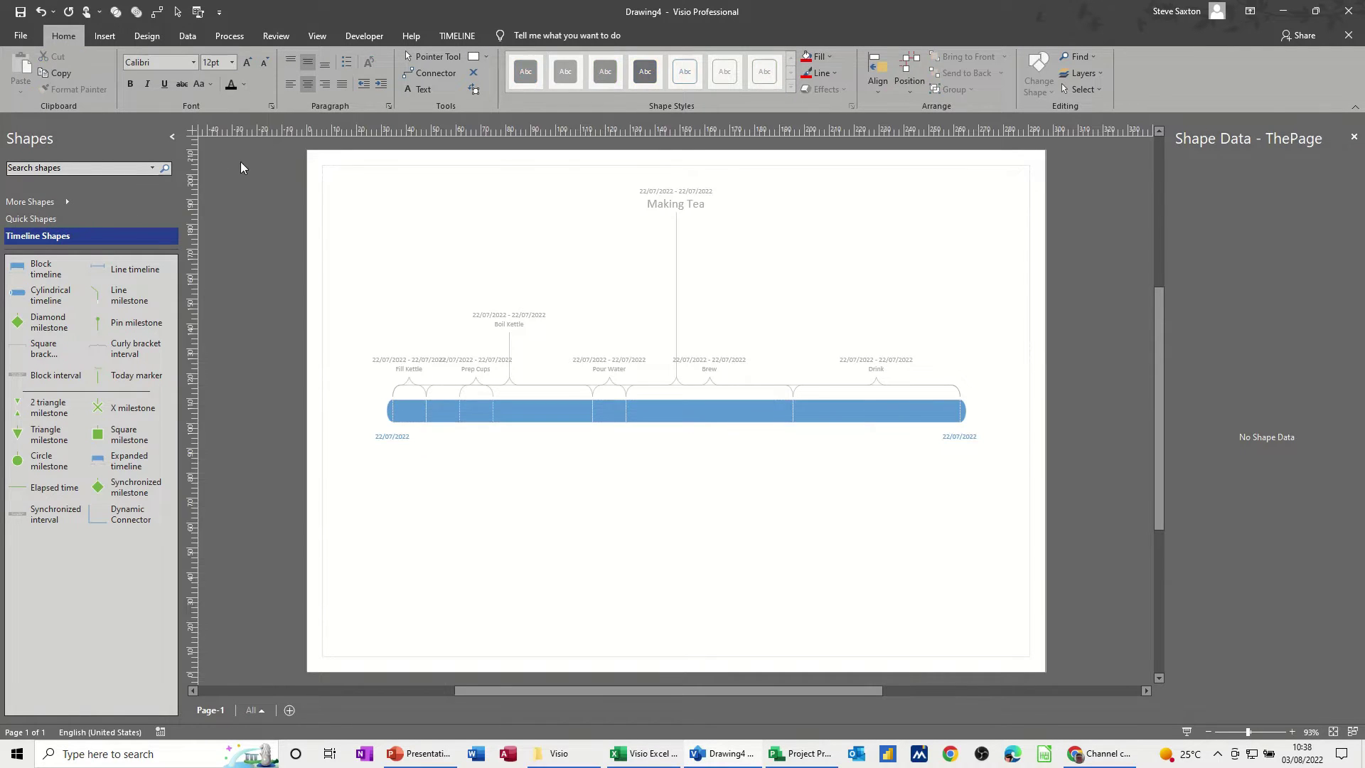
{"action": "left_click", "coordinate": [654, 204]}
{"action": "left_click", "coordinate": [656, 204]}
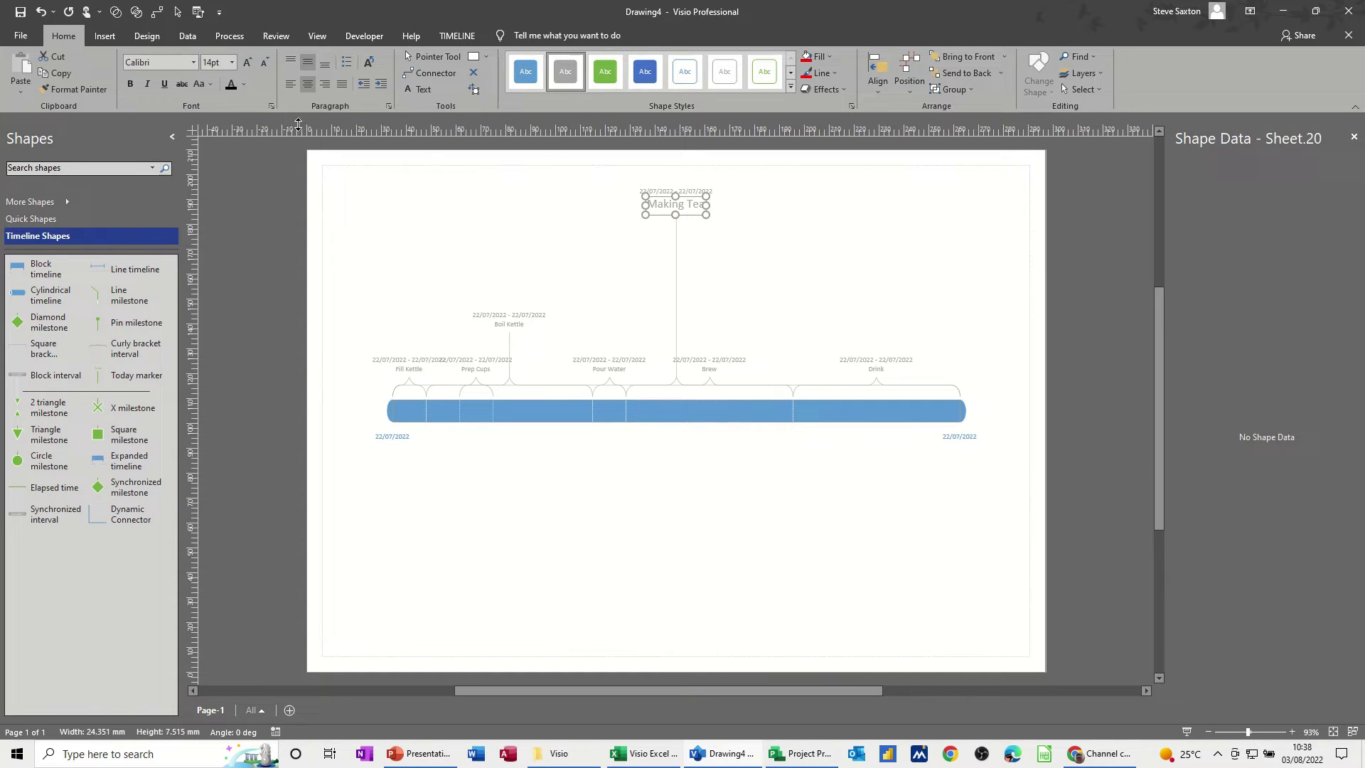
{"action": "left_click", "coordinate": [232, 83]}
- Add an arrowhead to the end of the timeline bar
{"action": "right_click", "coordinate": [917, 415]}
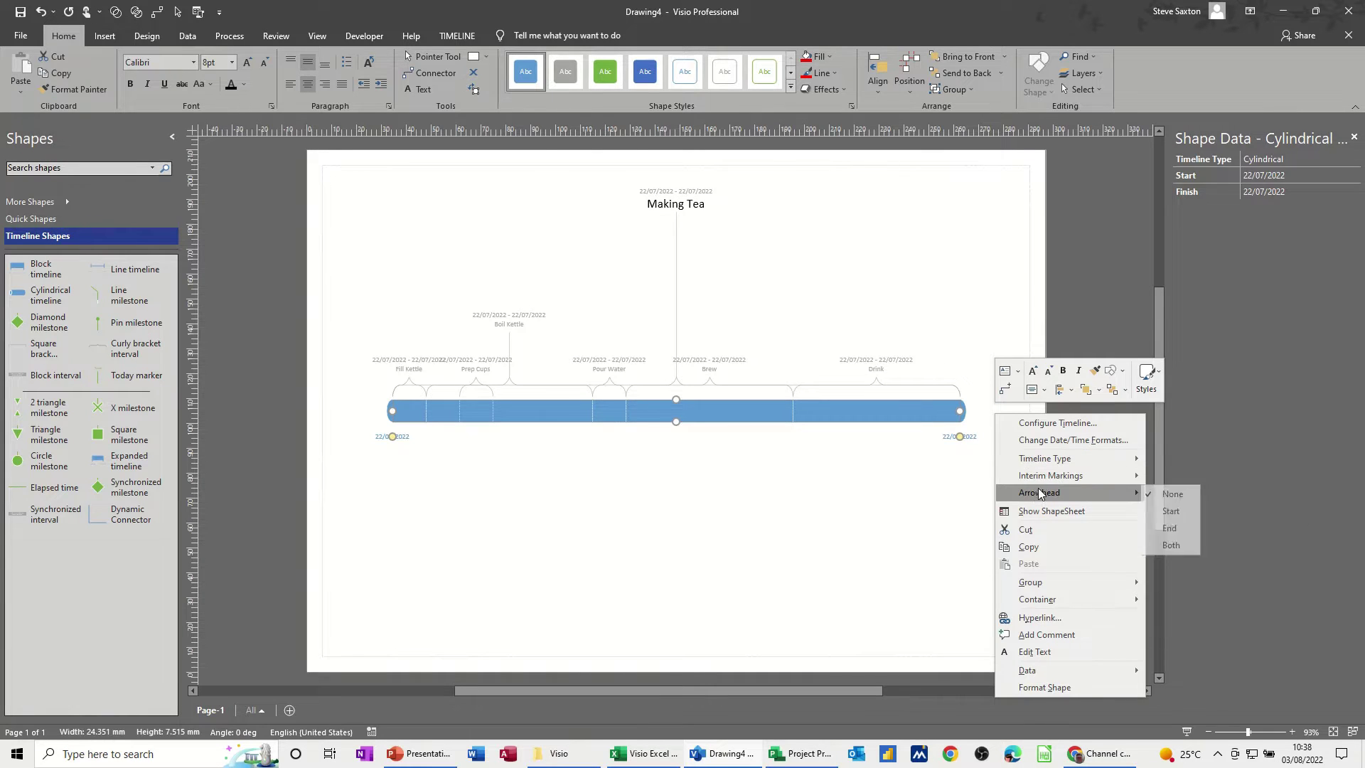
{"action": "mouse_move", "coordinate": [1035, 492]}
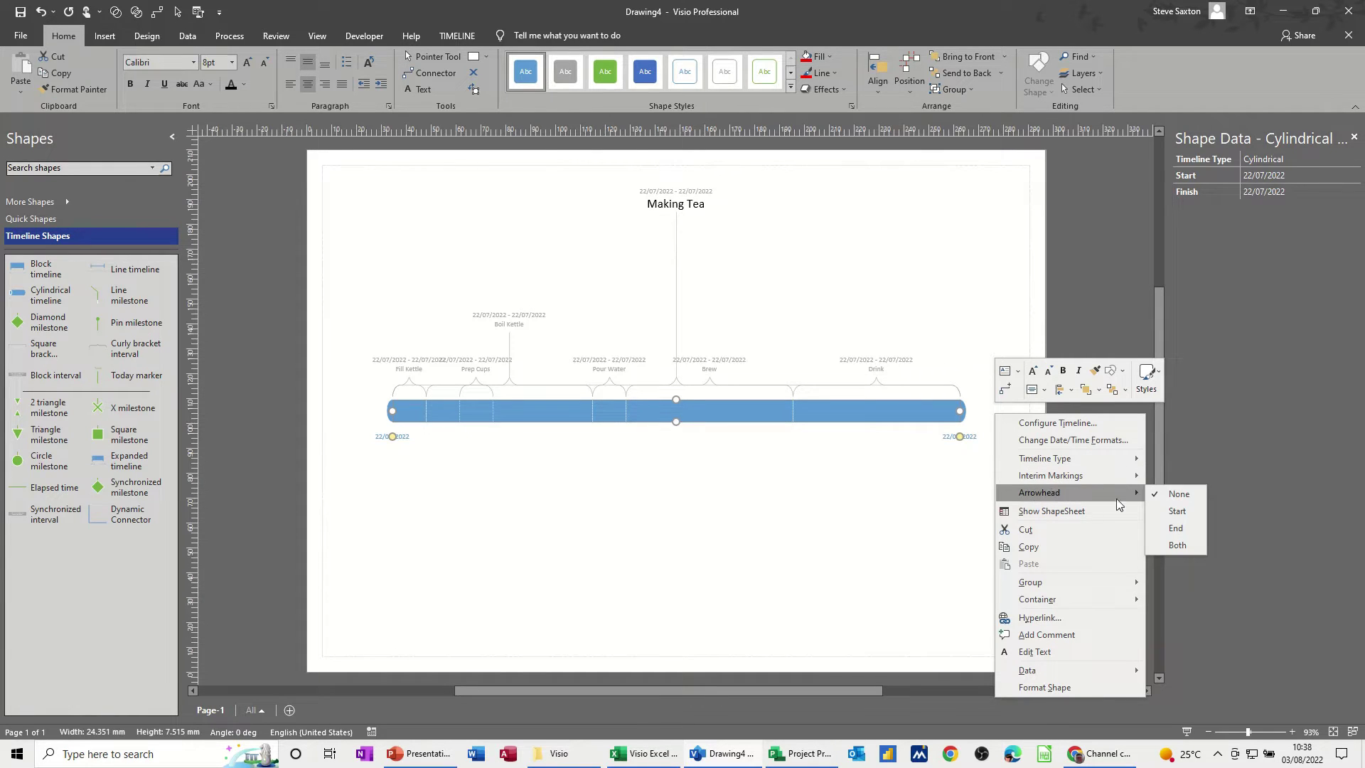
{"action": "left_click", "coordinate": [1174, 527]}
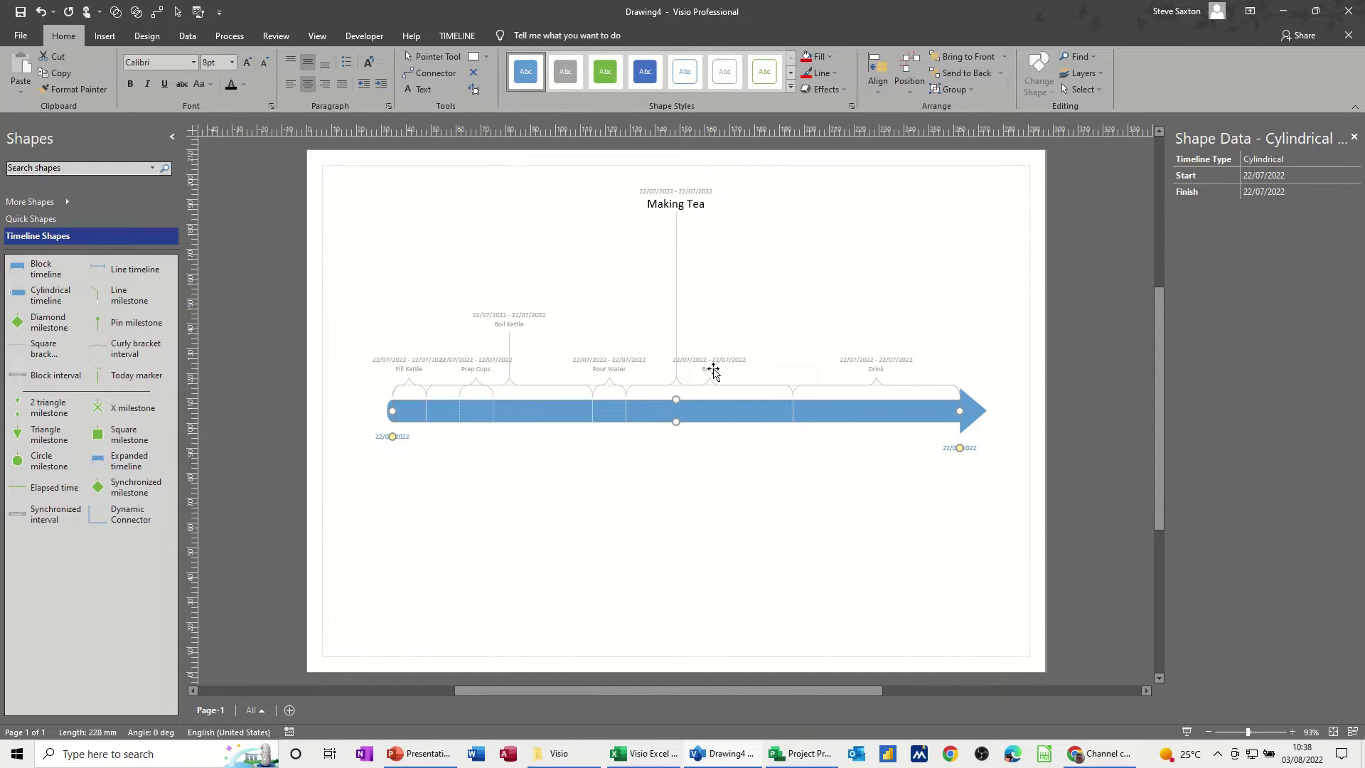
- Flip the Brew and Boil Kettle interval labels below the bar
{"action": "left_click", "coordinate": [711, 382]}
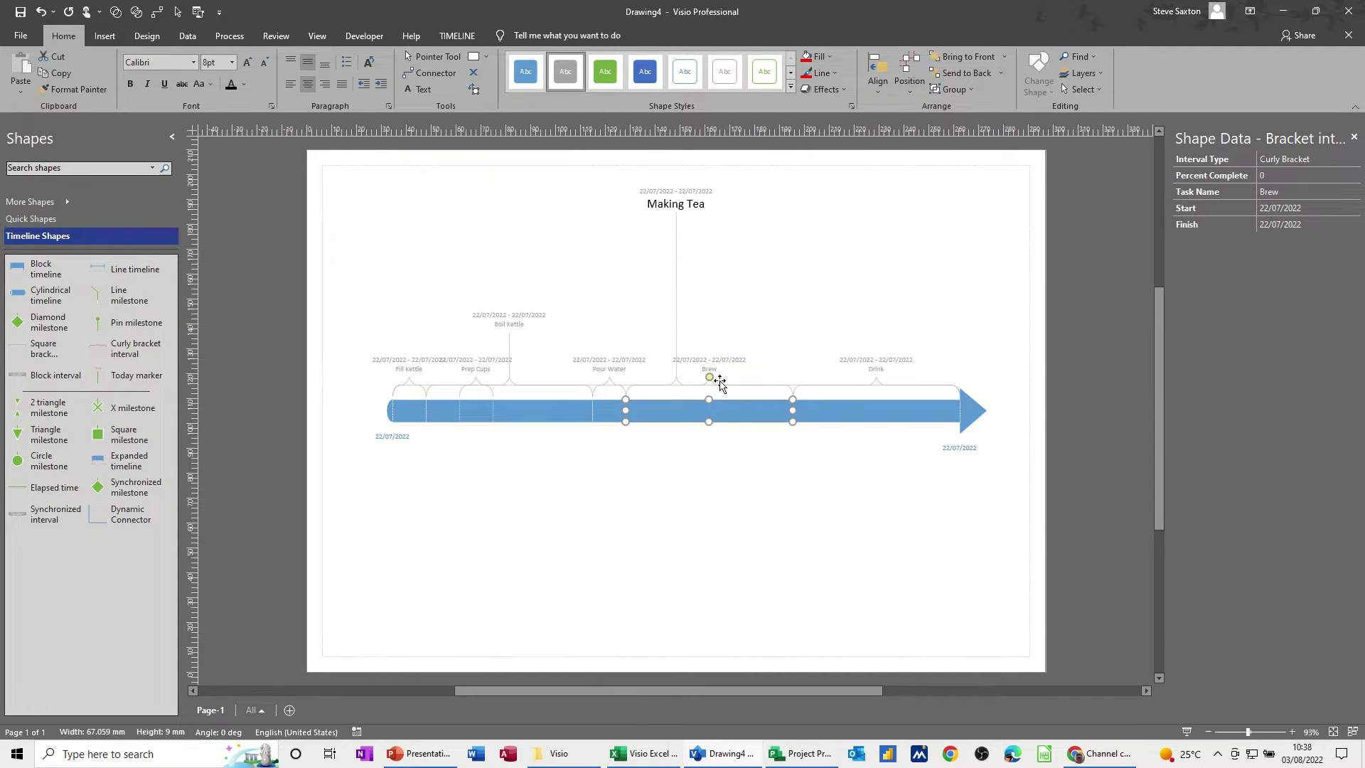
{"action": "left_click_drag", "start_coordinate": [713, 435], "coordinate": [712, 467]}
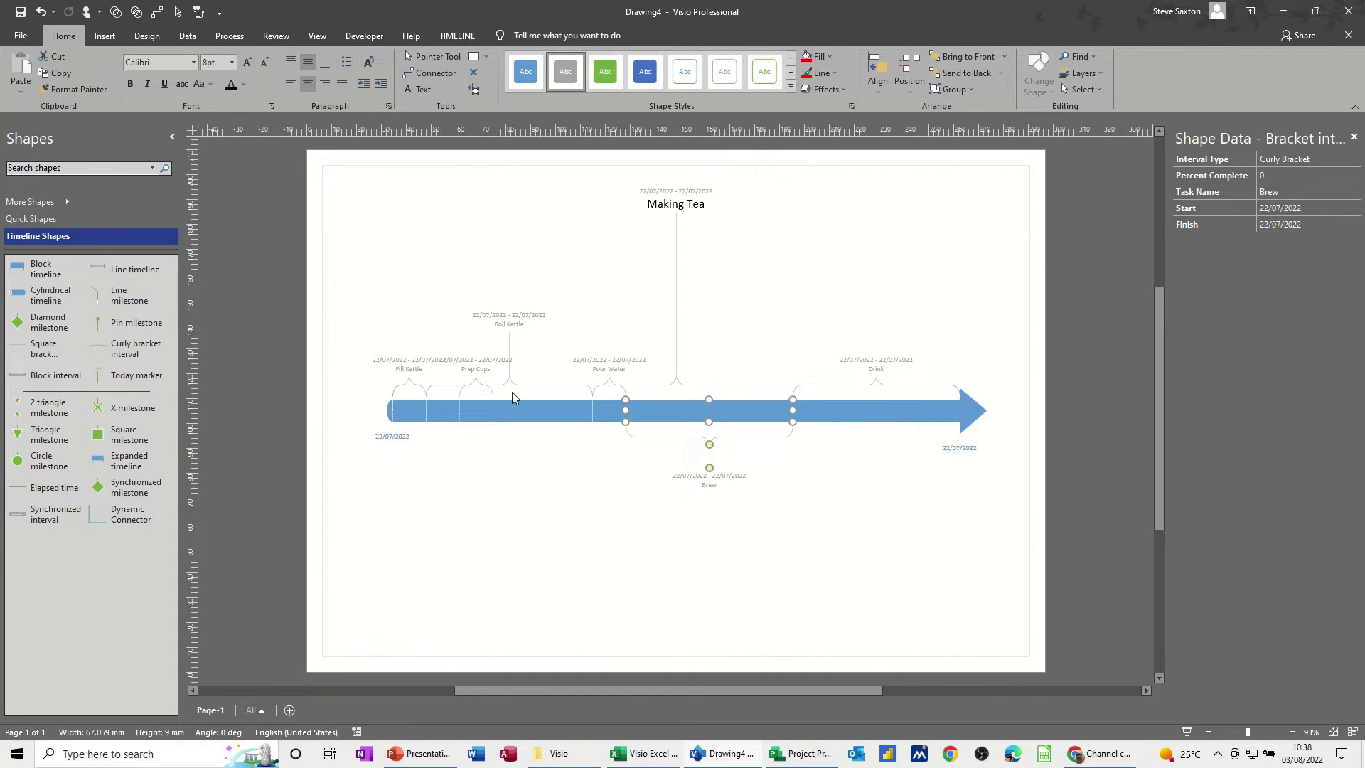
{"action": "left_click", "coordinate": [509, 325]}
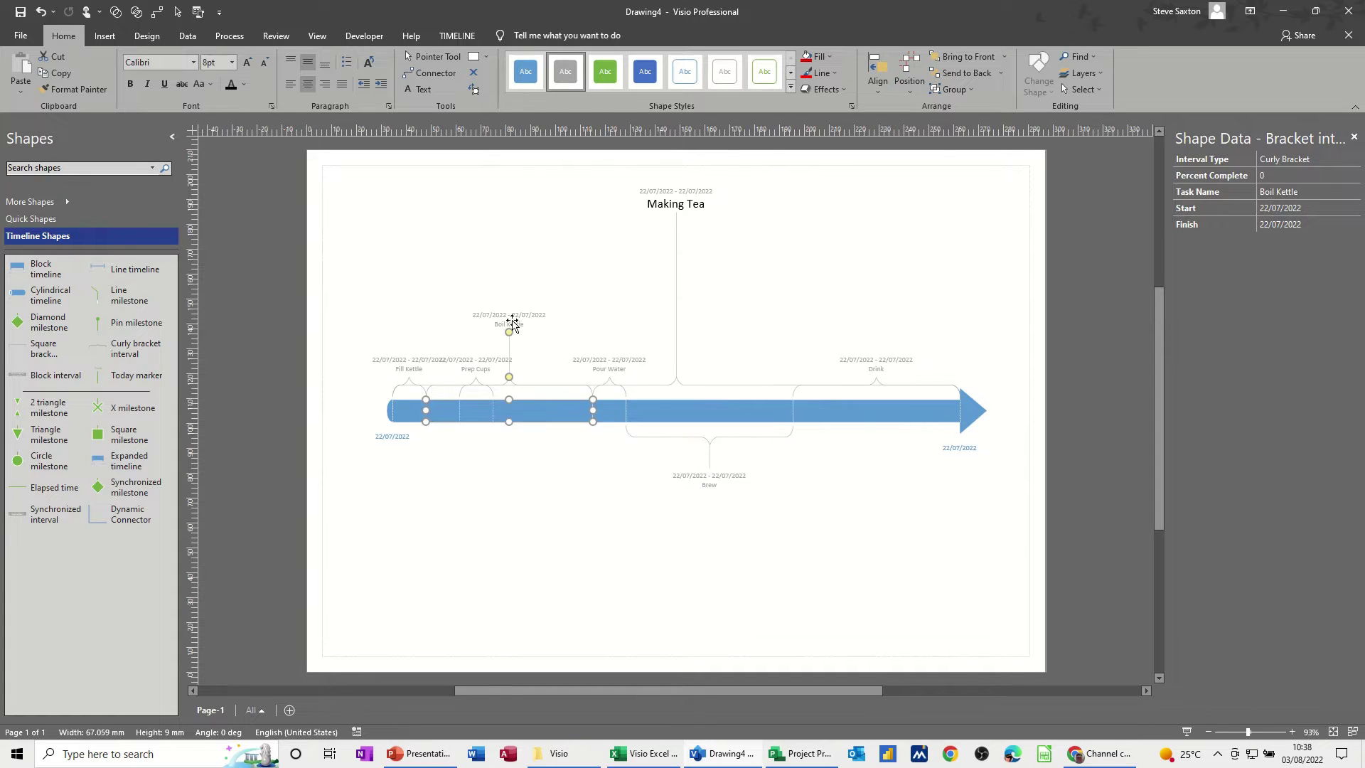
{"action": "left_click_drag", "start_coordinate": [509, 330], "coordinate": [510, 486]}
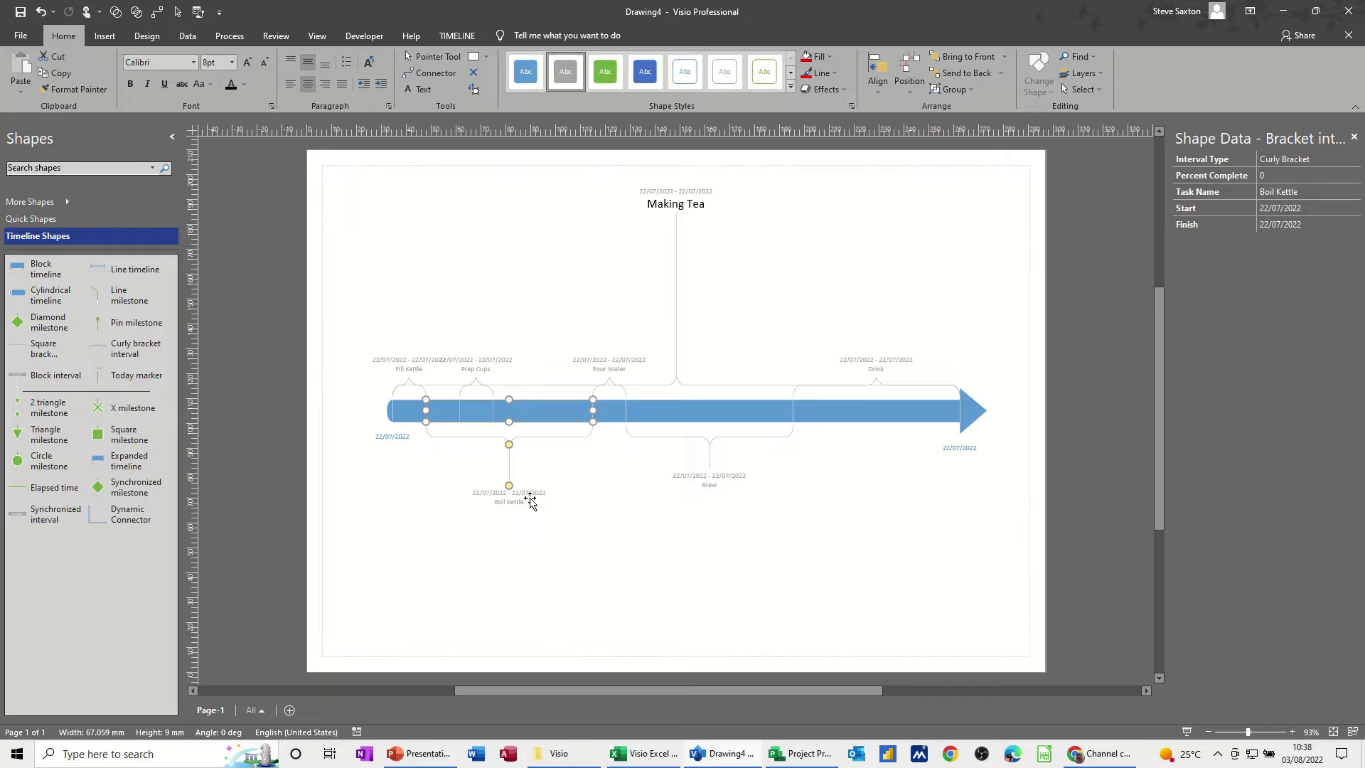
{"action": "left_click", "coordinate": [604, 525]}
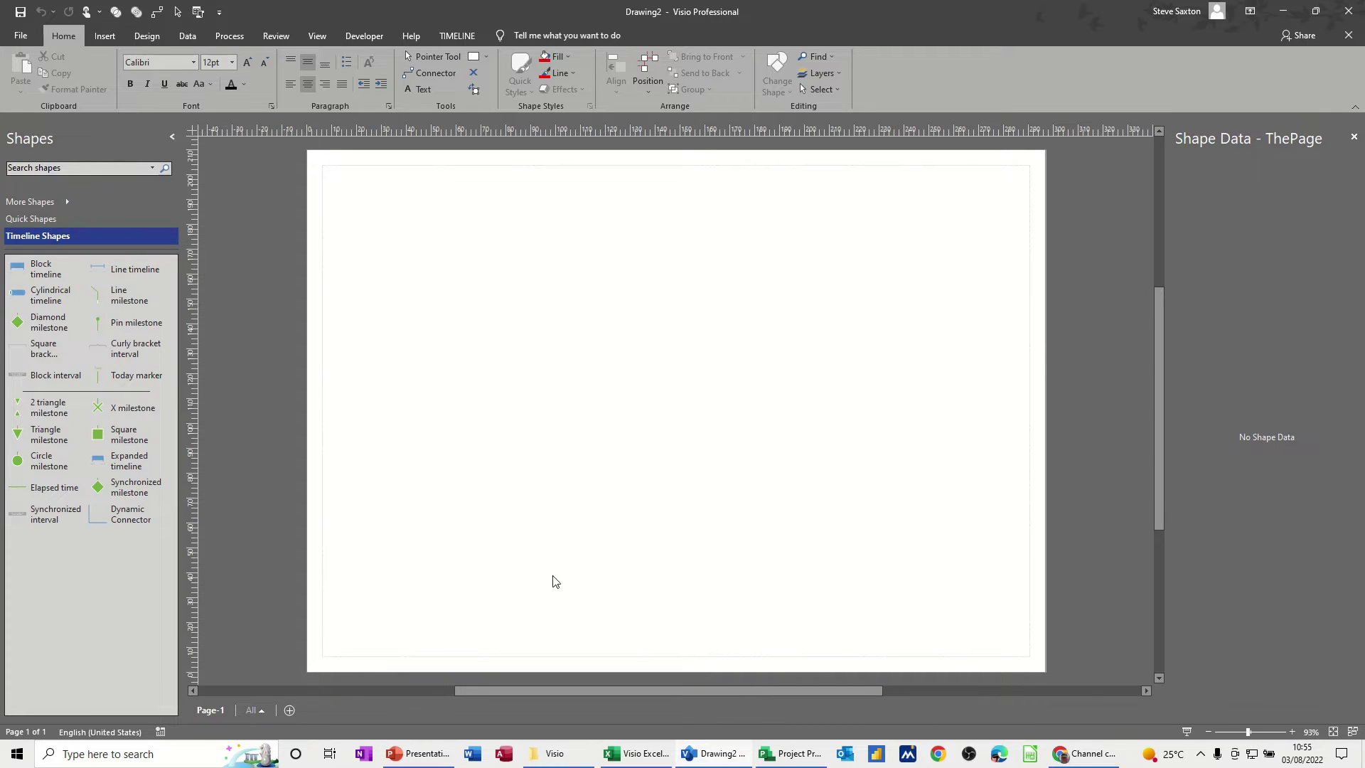
{"action": "left_click", "coordinate": [609, 753]}
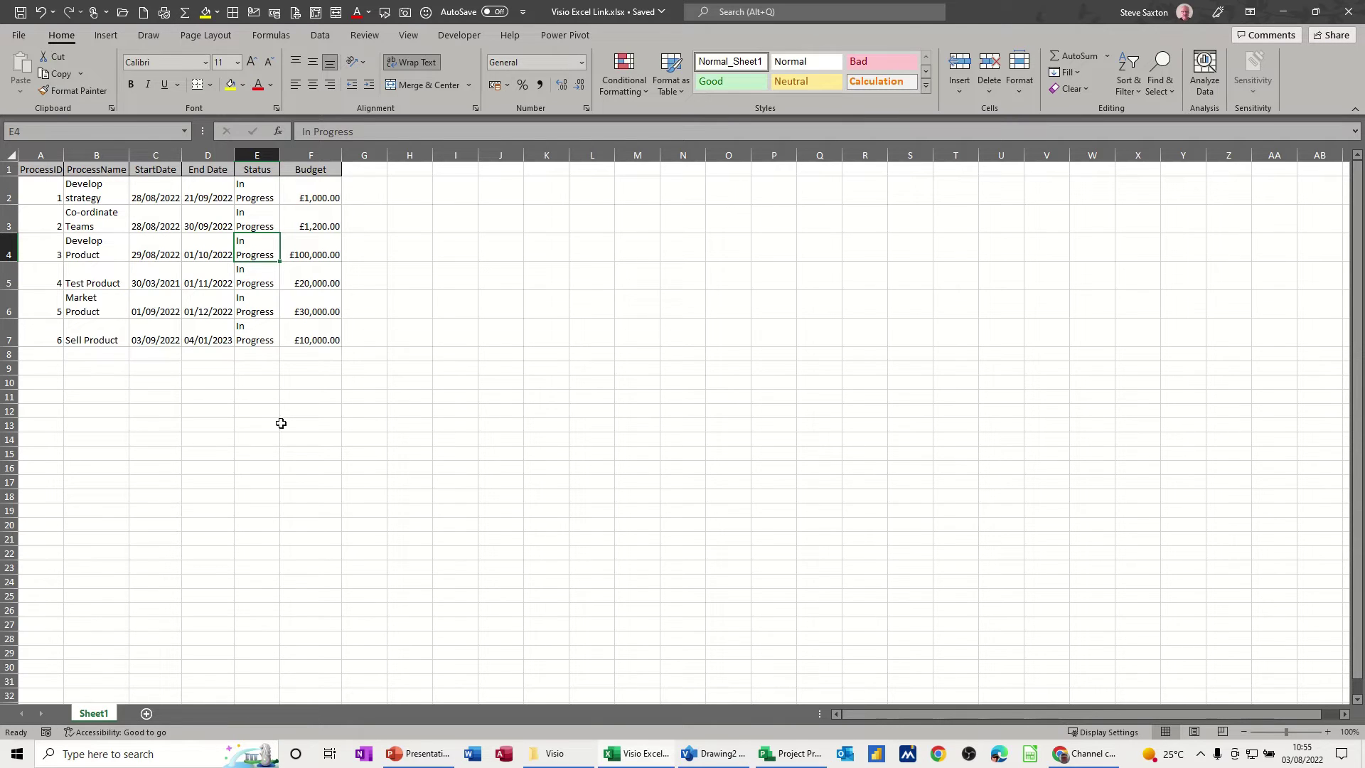
{"action": "left_click", "coordinate": [710, 755]}
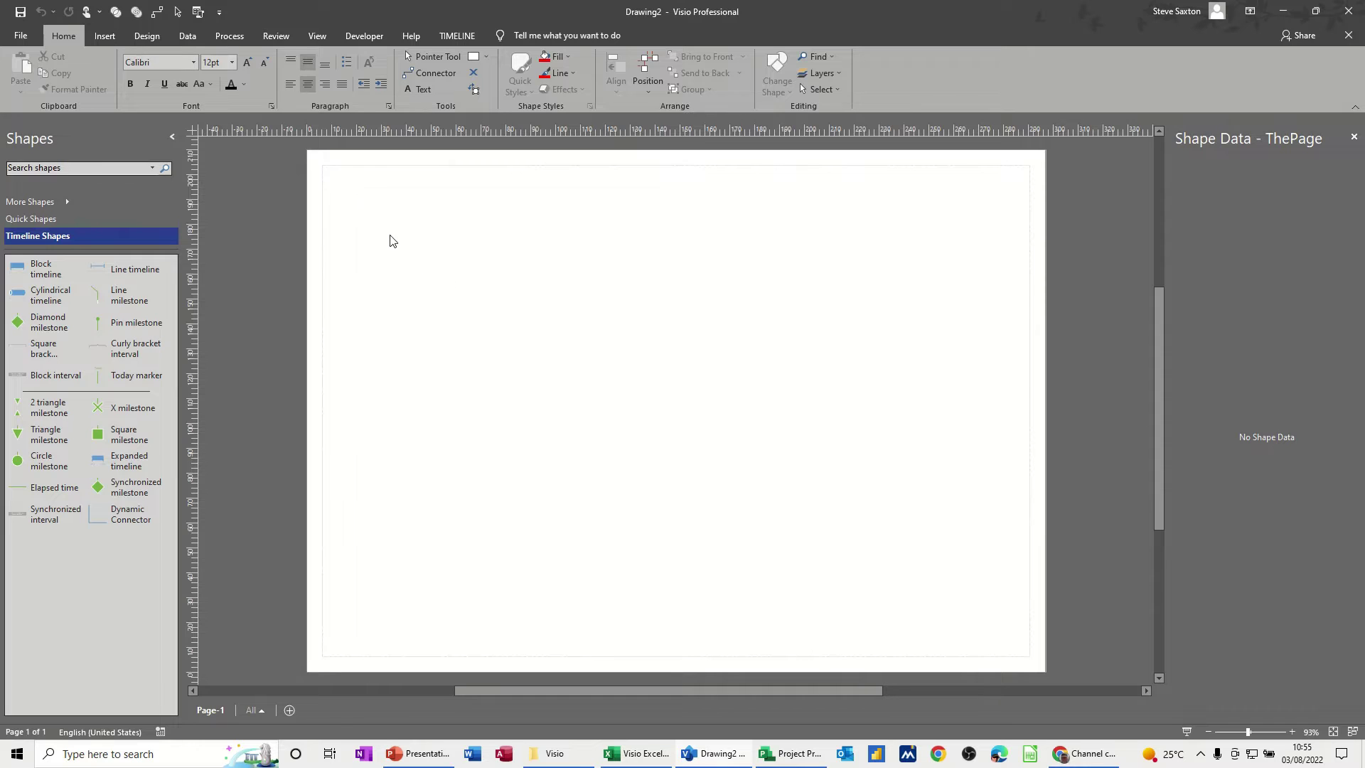
{"action": "left_click", "coordinate": [178, 39]}
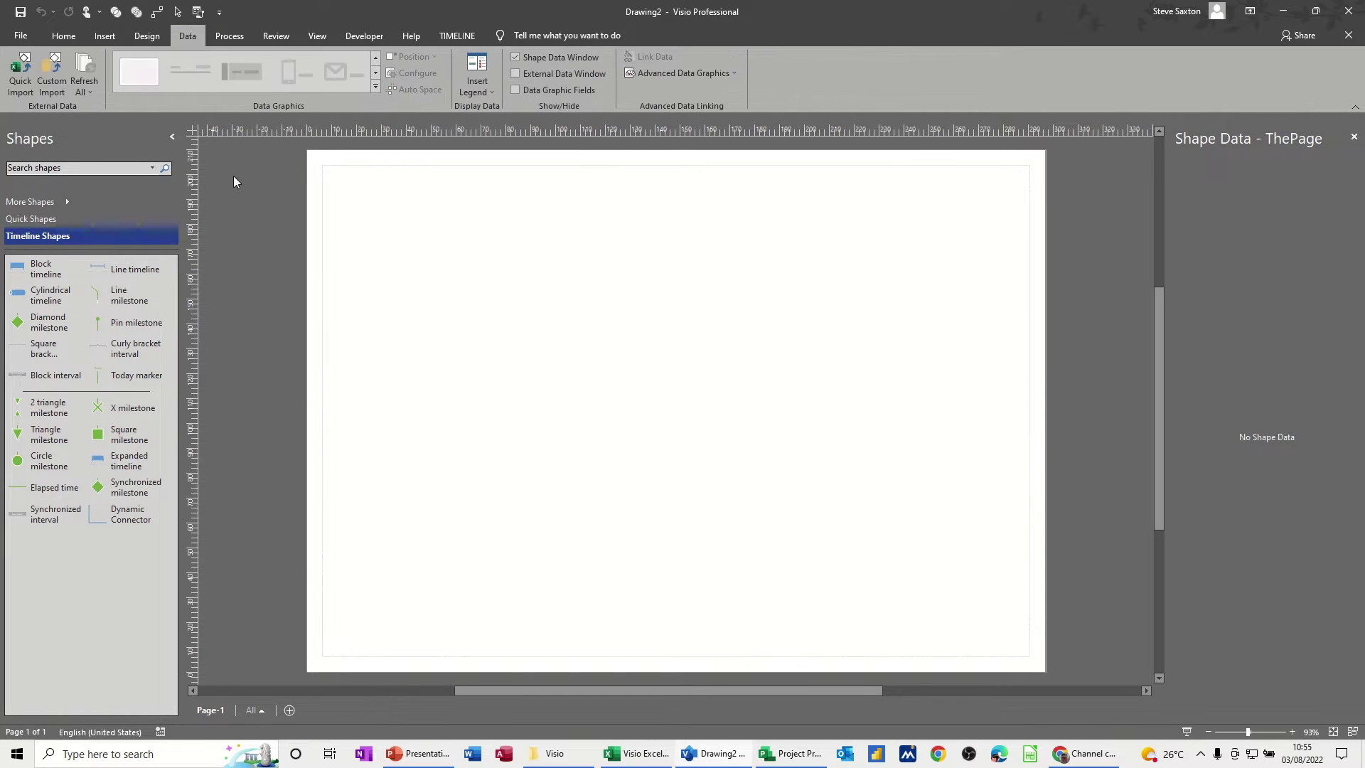
- Start a custom Excel import from Visio Excel Link.xlsx, Sheet1, with column headings
{"action": "left_click", "coordinate": [51, 75]}
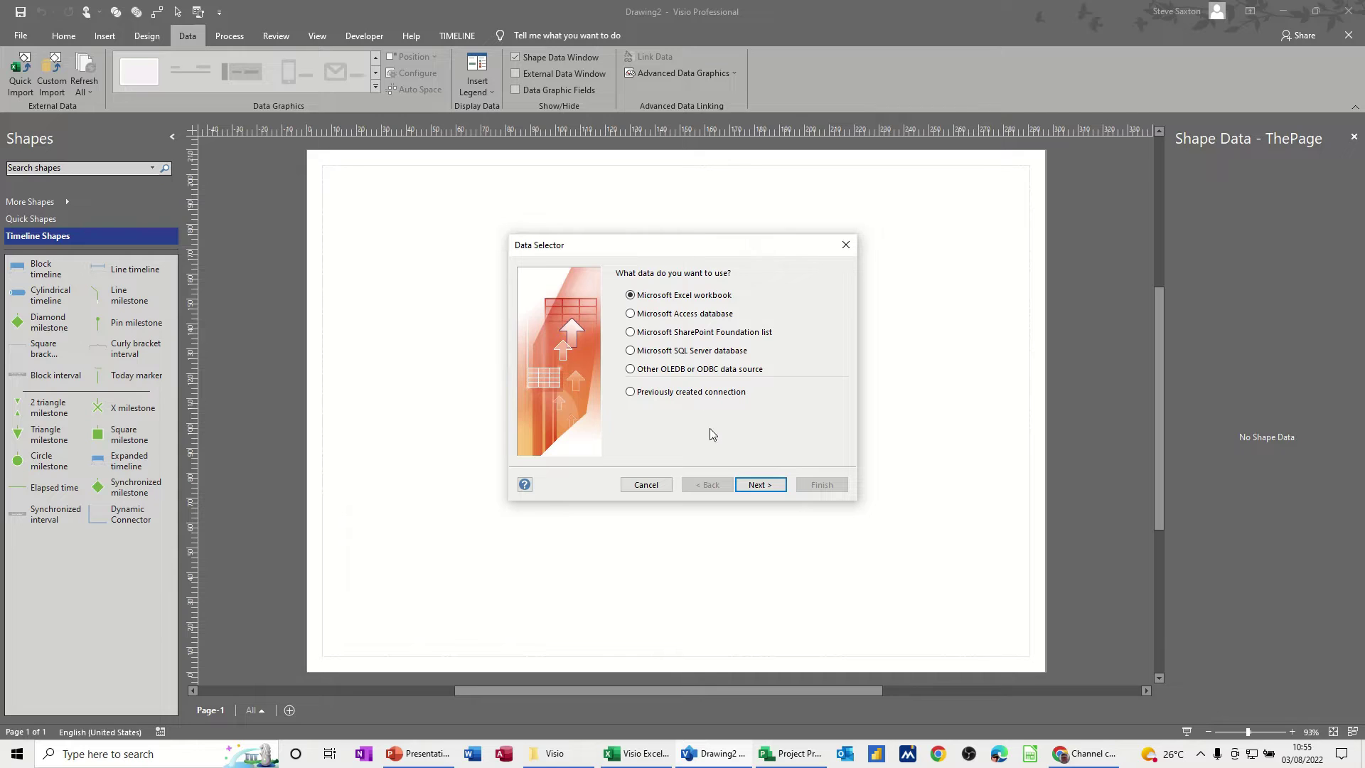
{"action": "left_click", "coordinate": [758, 483]}
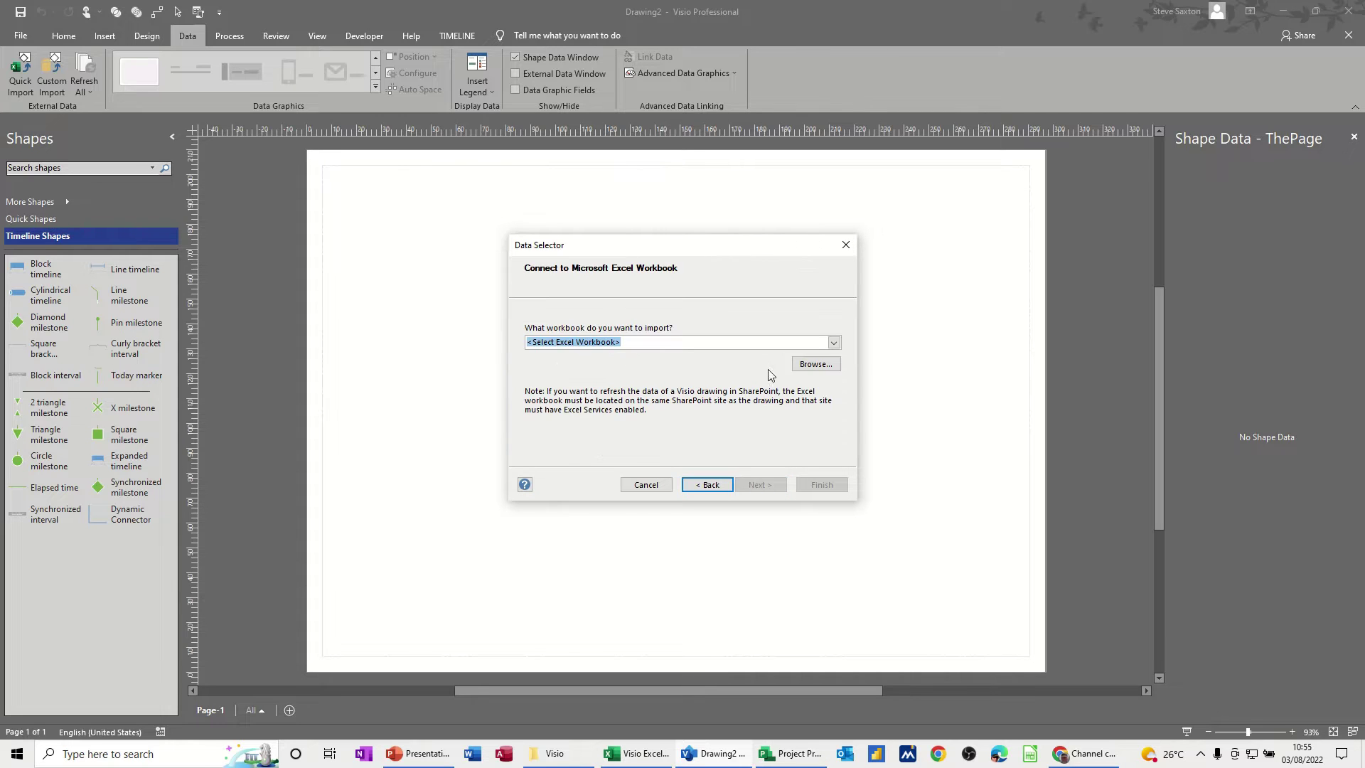
{"action": "left_click", "coordinate": [834, 343]}
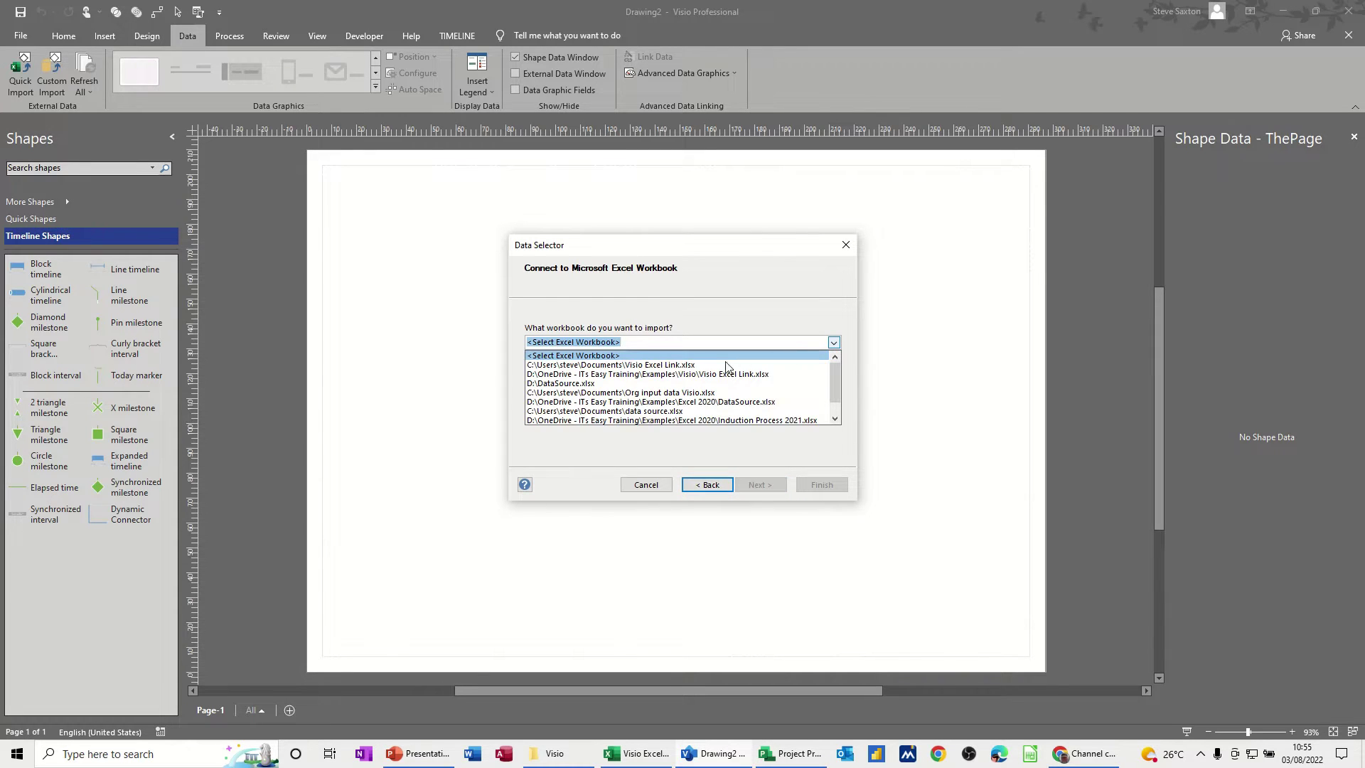
{"action": "left_click", "coordinate": [683, 366]}
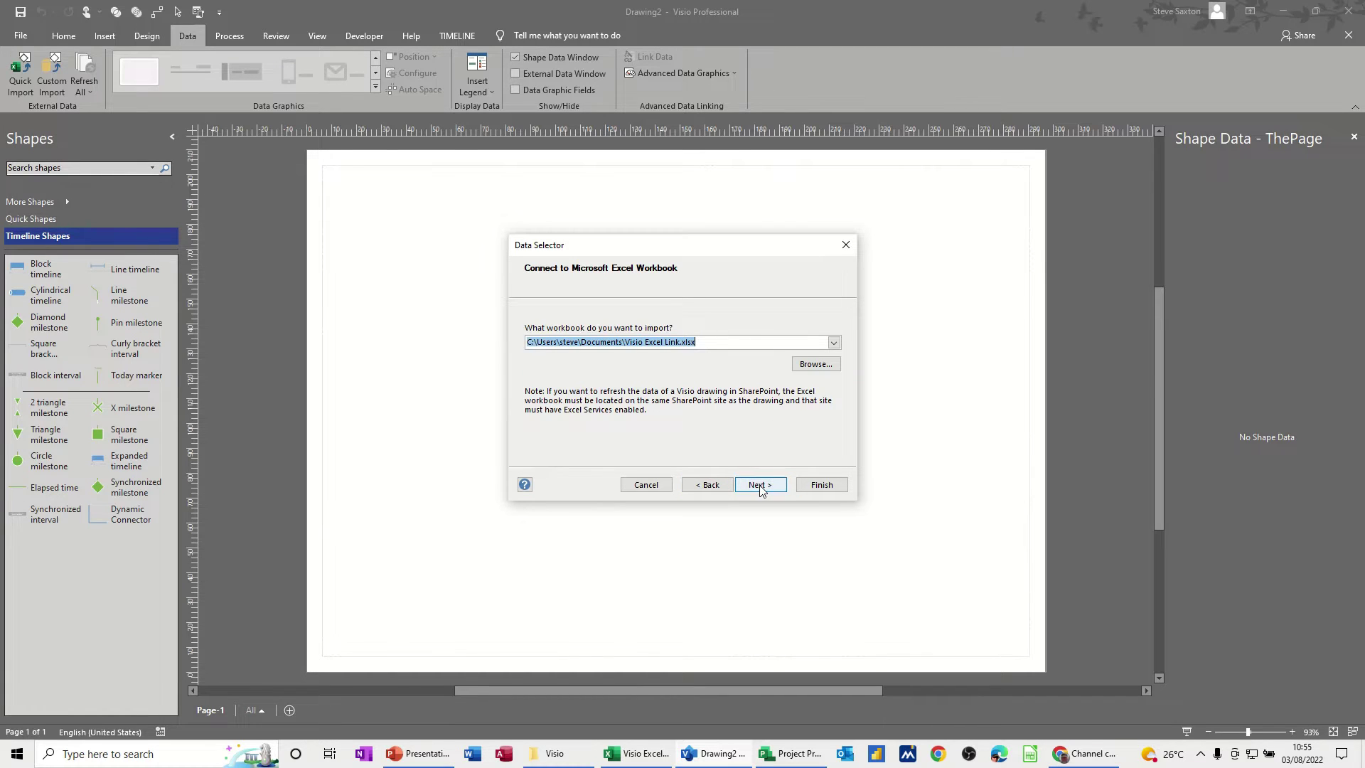
{"action": "left_click", "coordinate": [759, 486]}
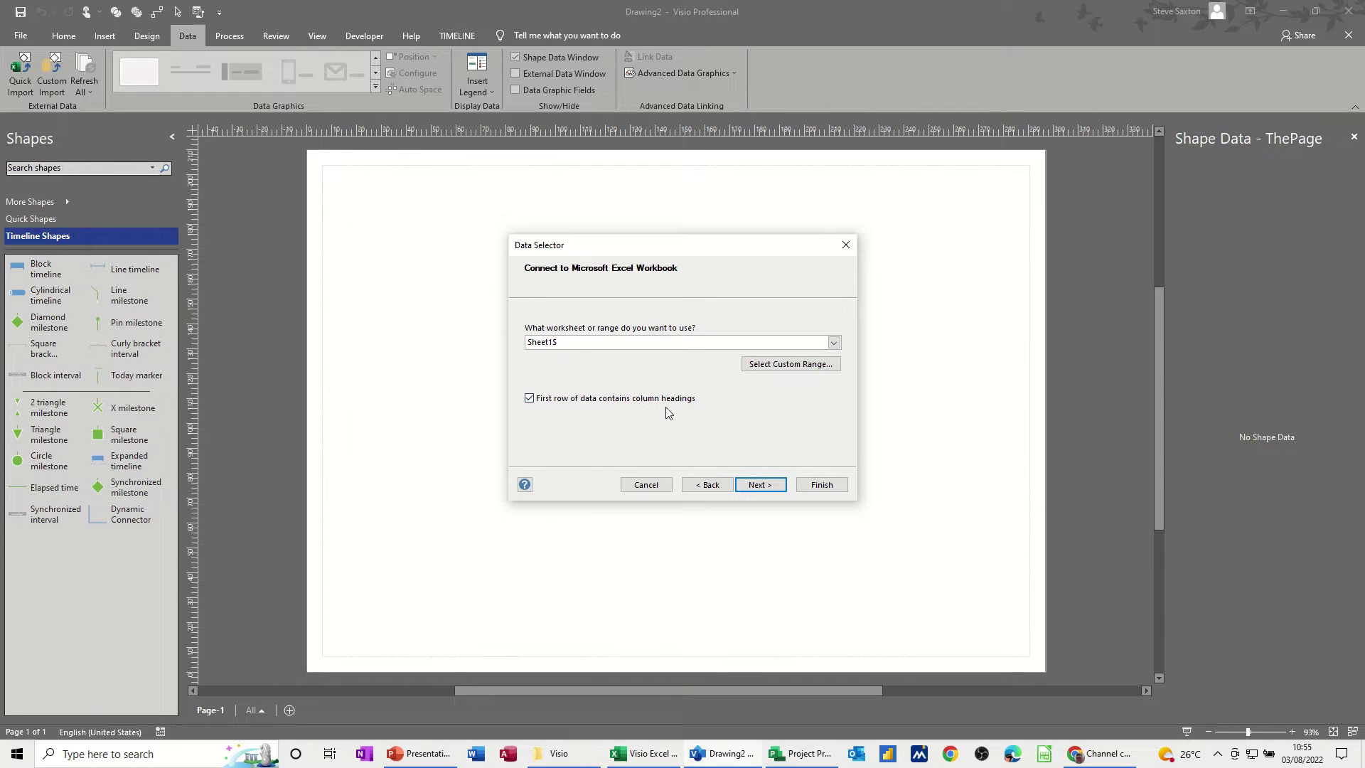
{"action": "left_click", "coordinate": [755, 486]}
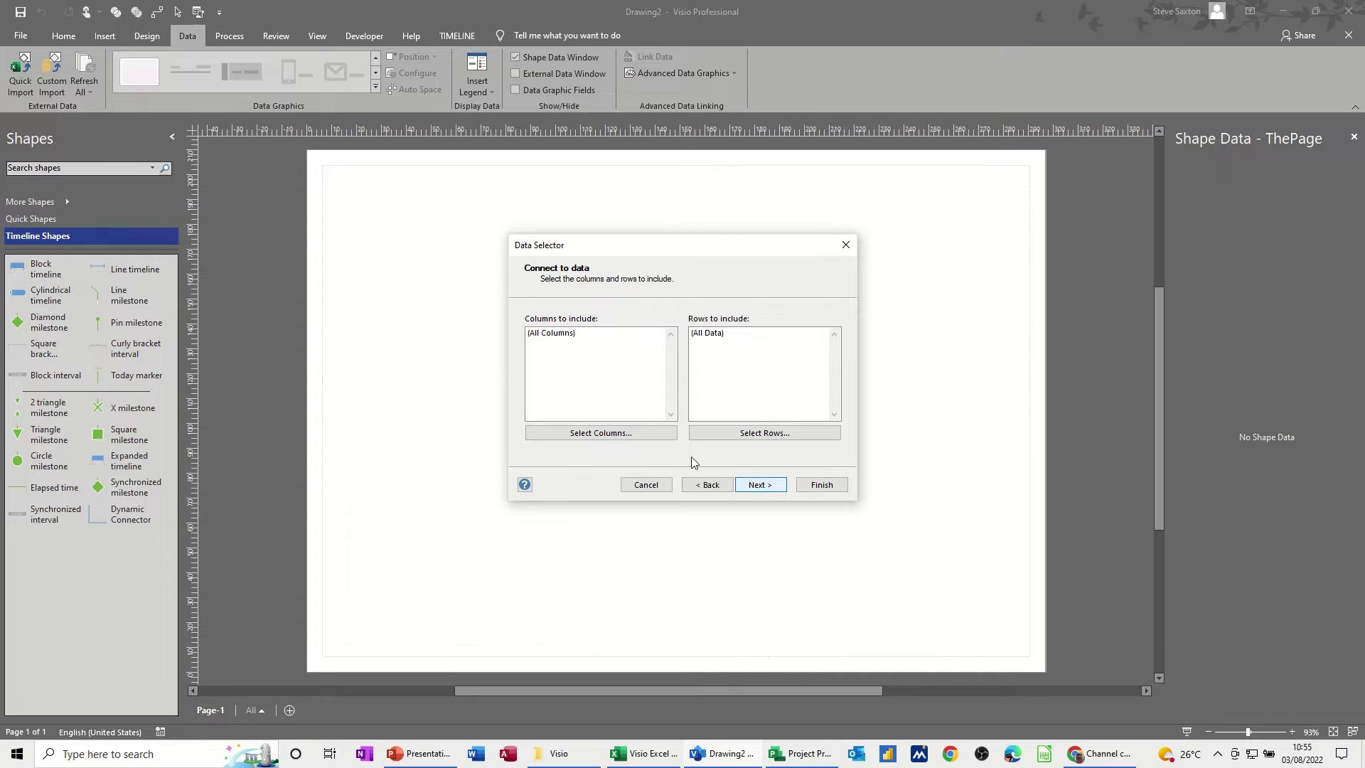
- Import ProcessID, ProcessName, StartDate and End Date for all six rows, keyed by ProcessID
{"action": "left_click", "coordinate": [598, 432]}
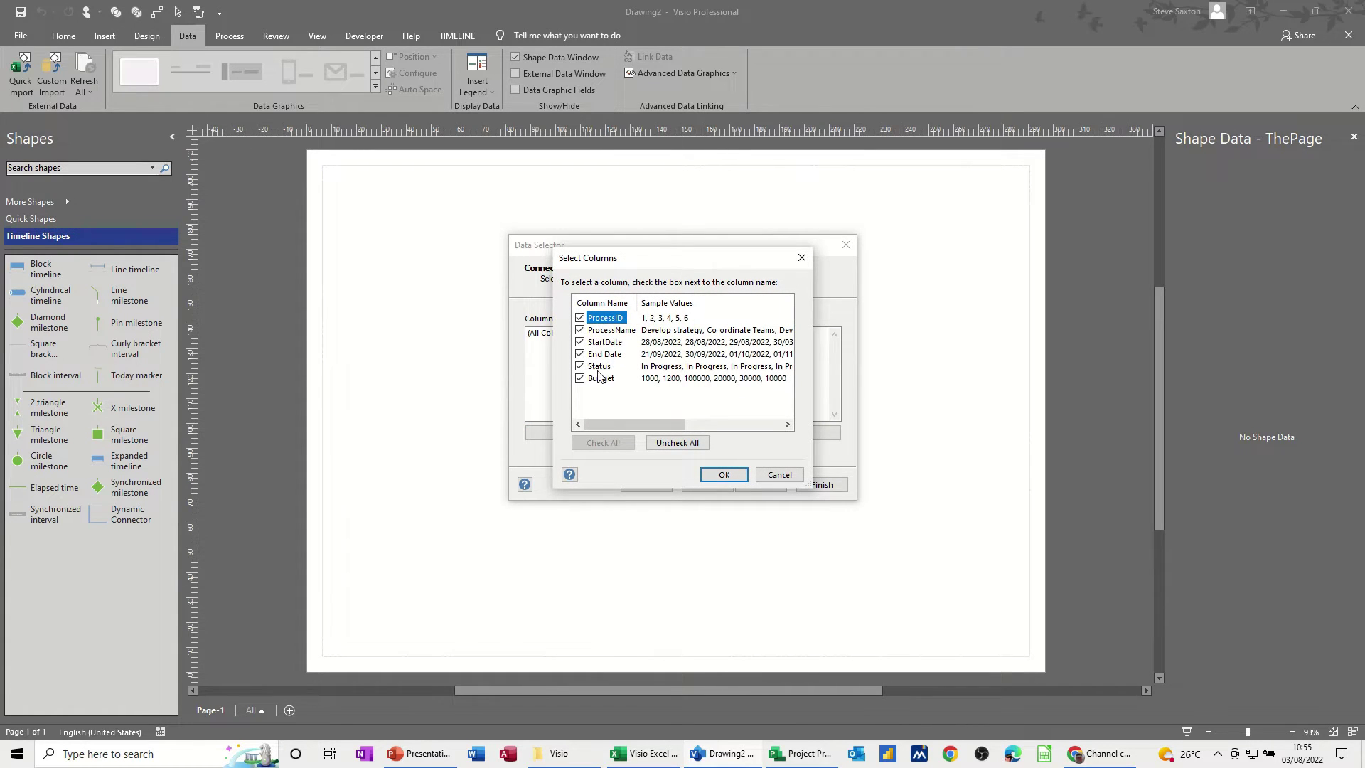
{"action": "left_click", "coordinate": [581, 366]}
{"action": "left_click", "coordinate": [720, 475]}
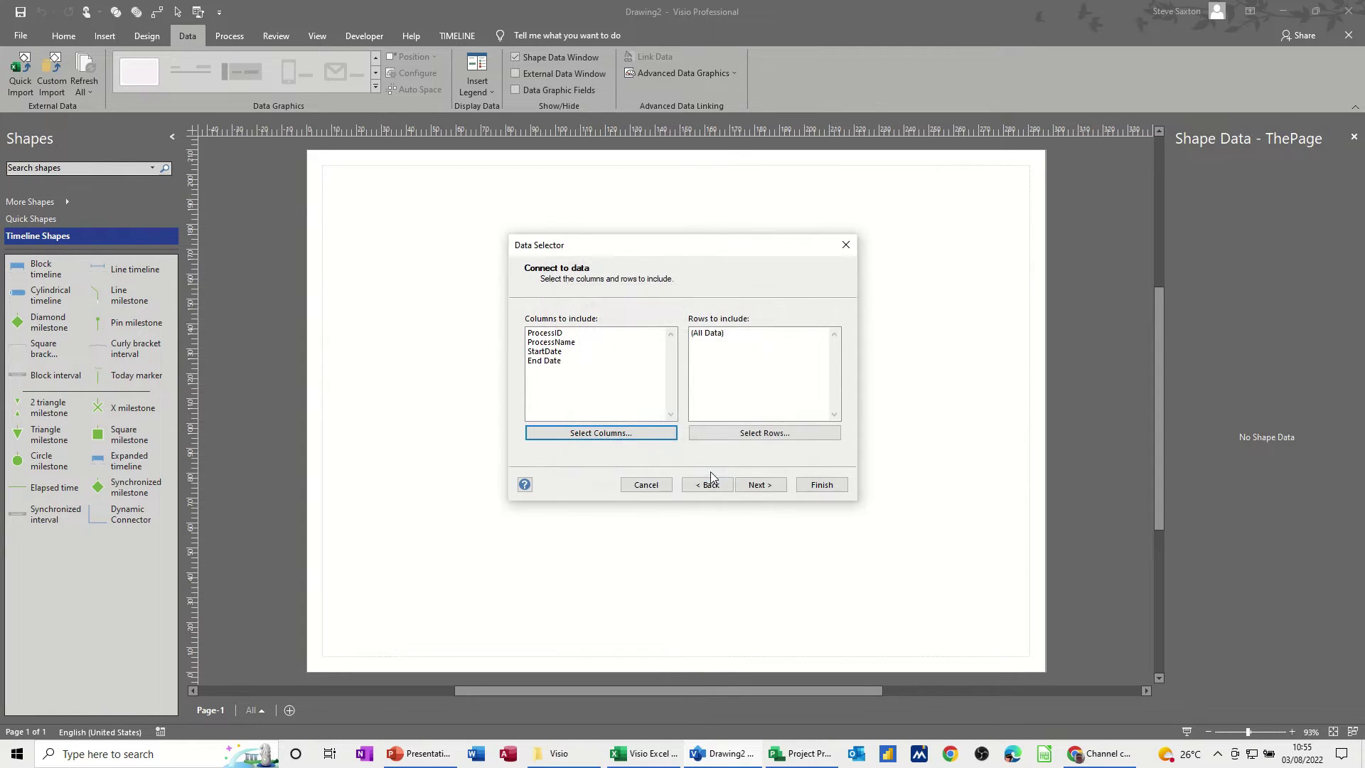
{"action": "left_click", "coordinate": [731, 434]}
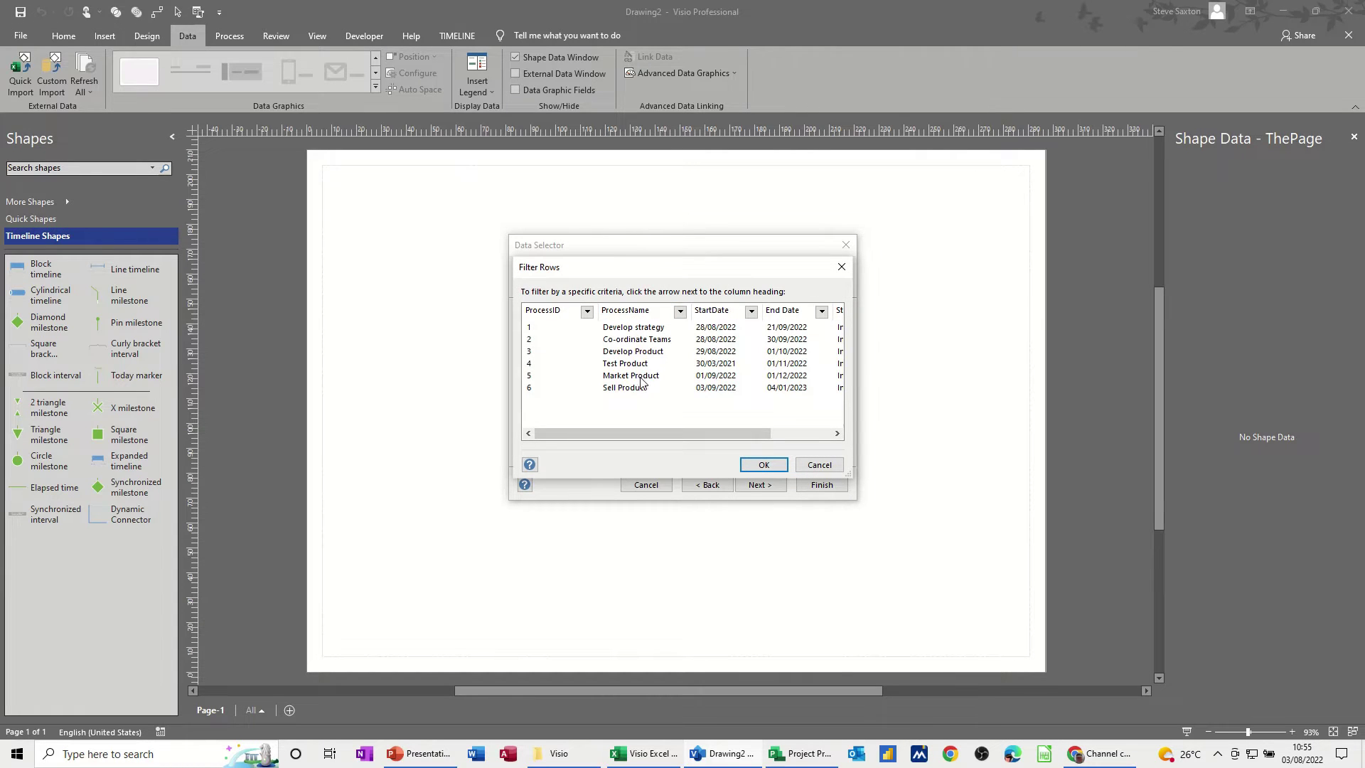
{"action": "mouse_move", "coordinate": [657, 432]}
{"action": "left_mouse_down"}
{"action": "mouse_move", "coordinate": [714, 439]}
{"action": "mouse_move", "coordinate": [643, 439]}
{"action": "left_mouse_up"}
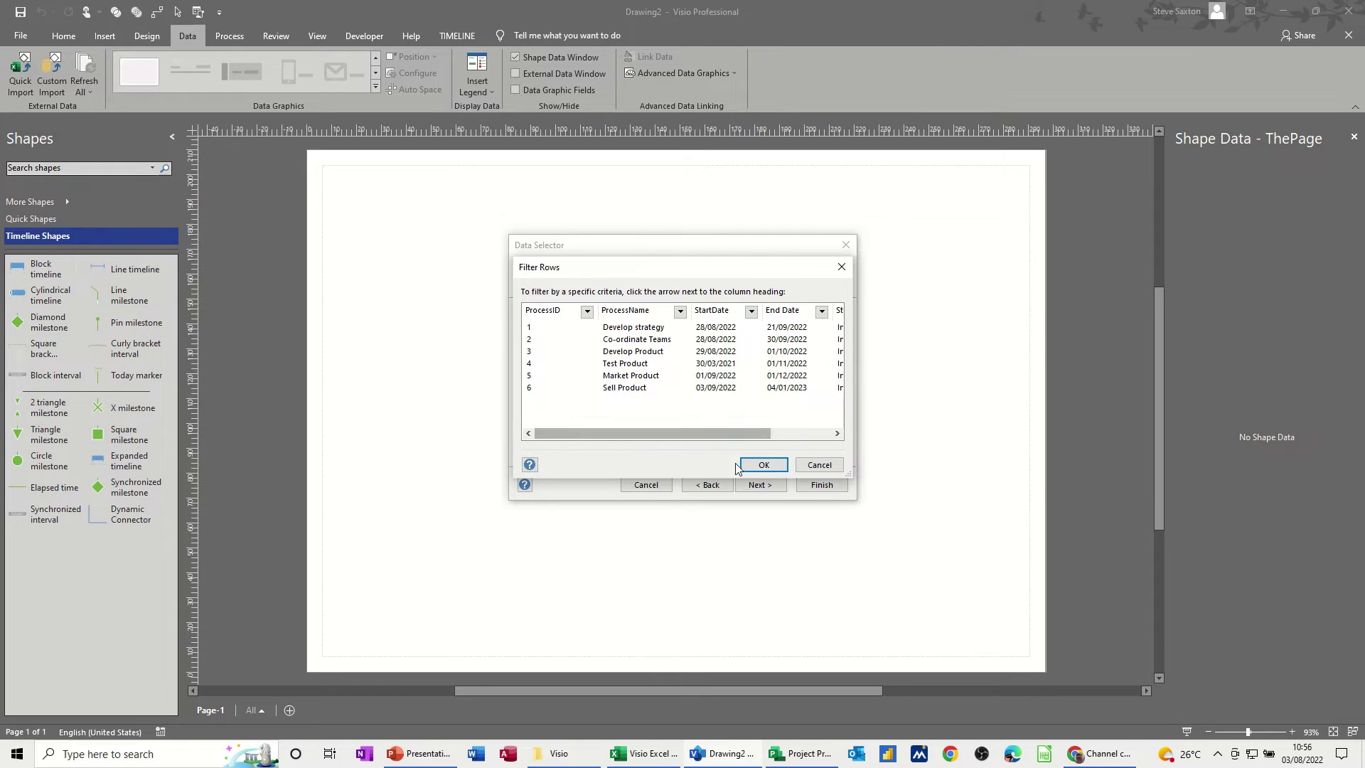
{"action": "left_click", "coordinate": [764, 464]}
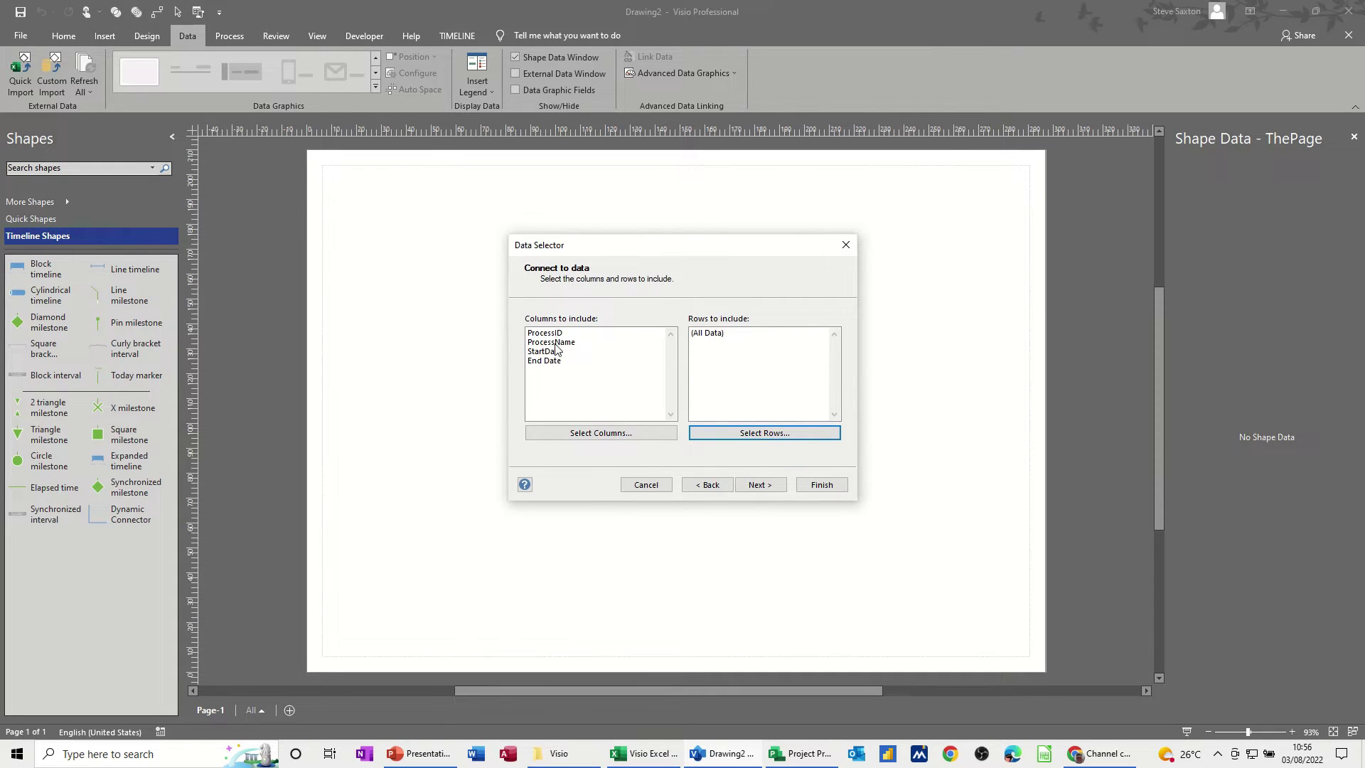
{"action": "left_click", "coordinate": [759, 485]}
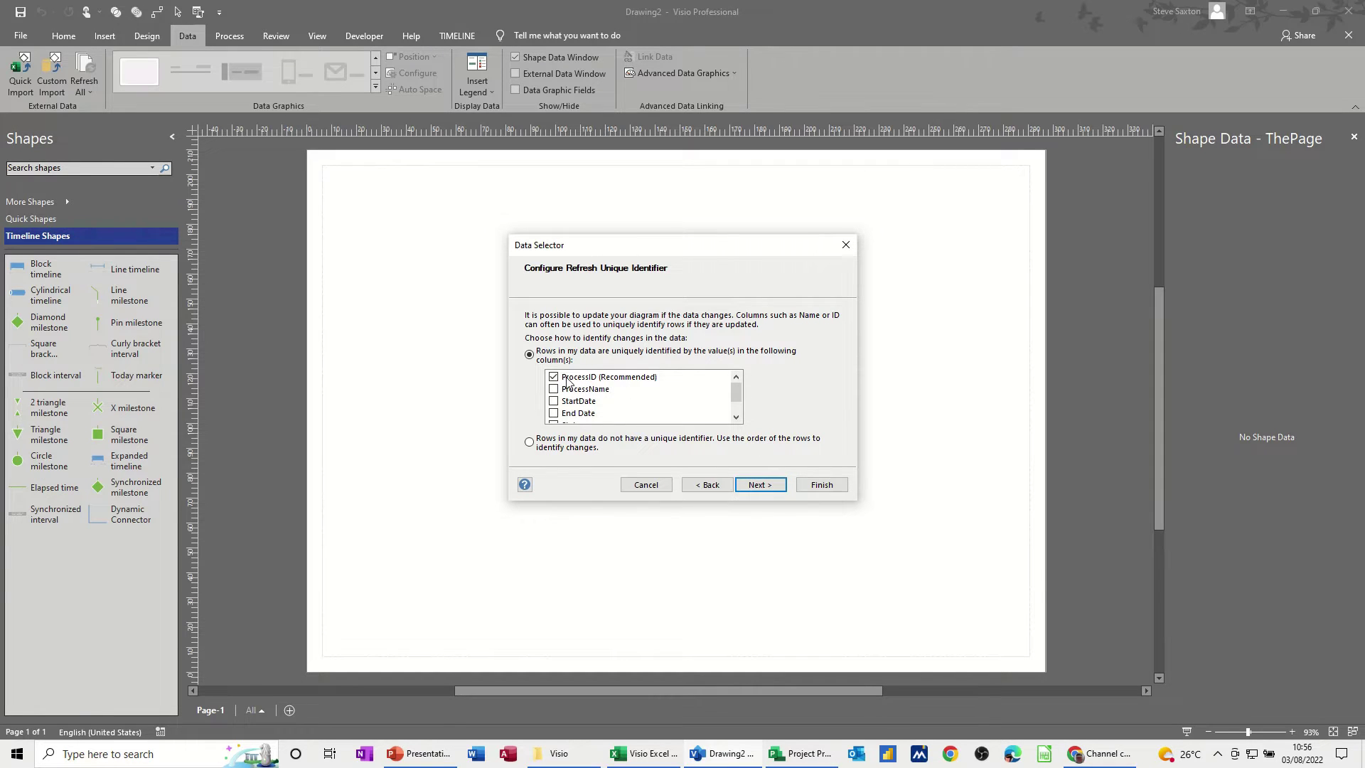
{"action": "left_click", "coordinate": [759, 487]}
{"action": "left_click", "coordinate": [809, 489]}
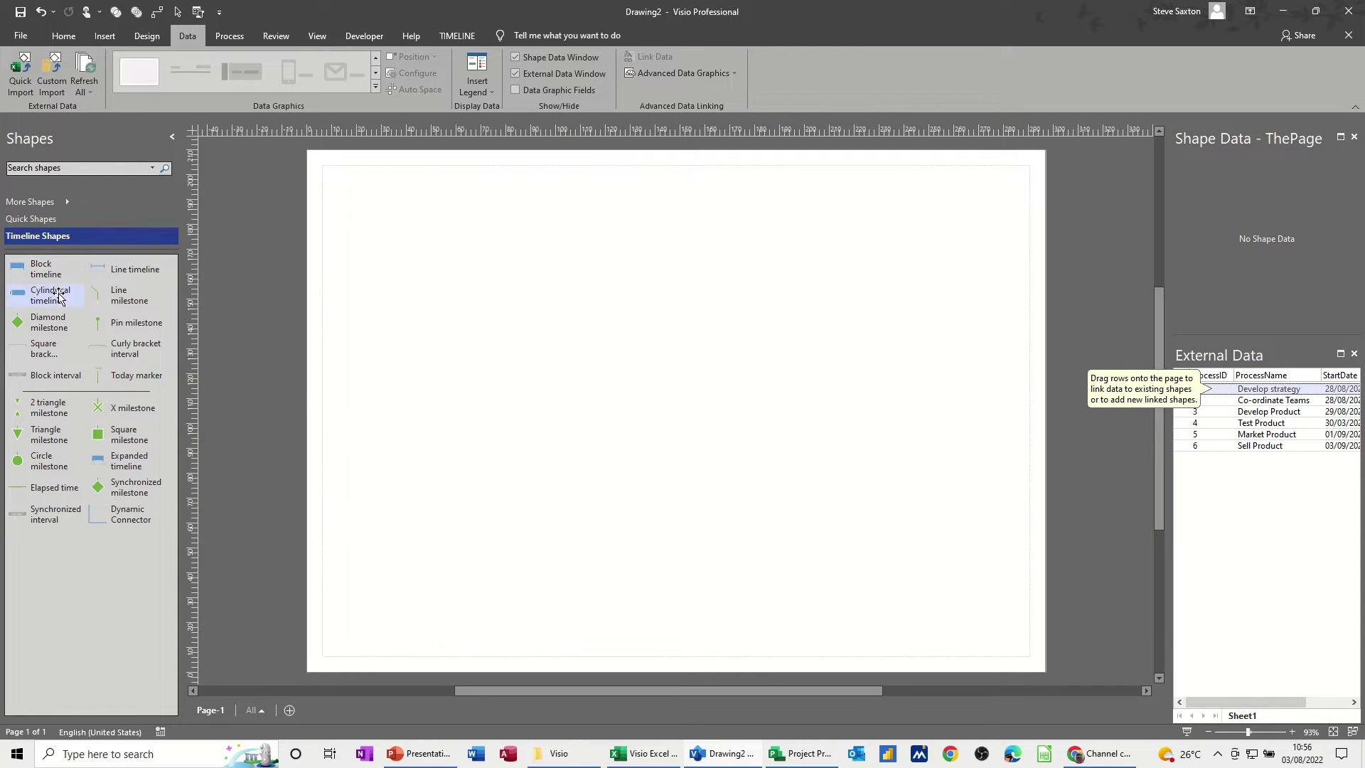
- Add a Cylindrical timeline spanning 06/07/2022 to 23/01/2023 and move it higher on the page
{"action": "left_click", "coordinate": [92, 296]}
{"action": "left_click_drag", "start_coordinate": [91, 296], "coordinate": [649, 334]}
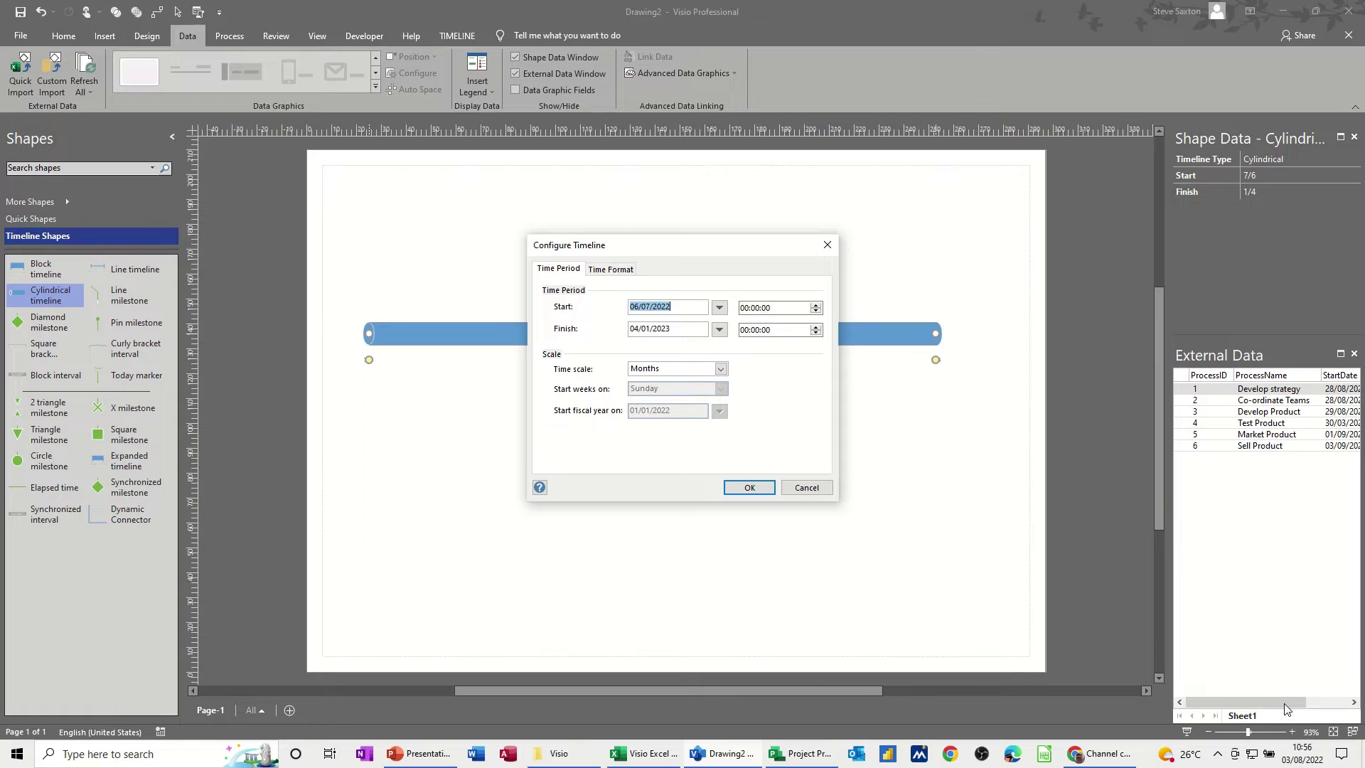
{"action": "left_click", "coordinate": [806, 490]}
{"action": "left_click_drag", "start_coordinate": [1227, 701], "coordinate": [1284, 712]}
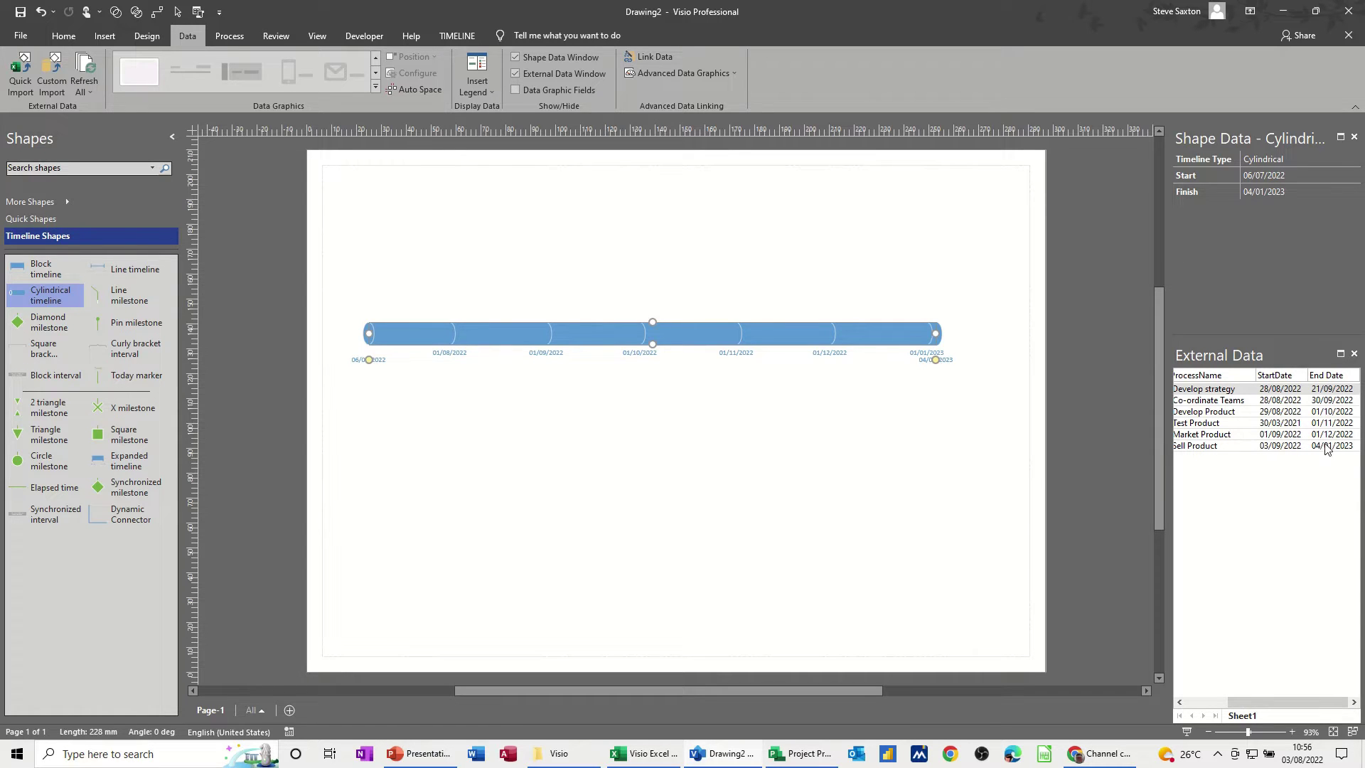
{"action": "left_click_drag", "start_coordinate": [1265, 704], "coordinate": [1207, 713]}
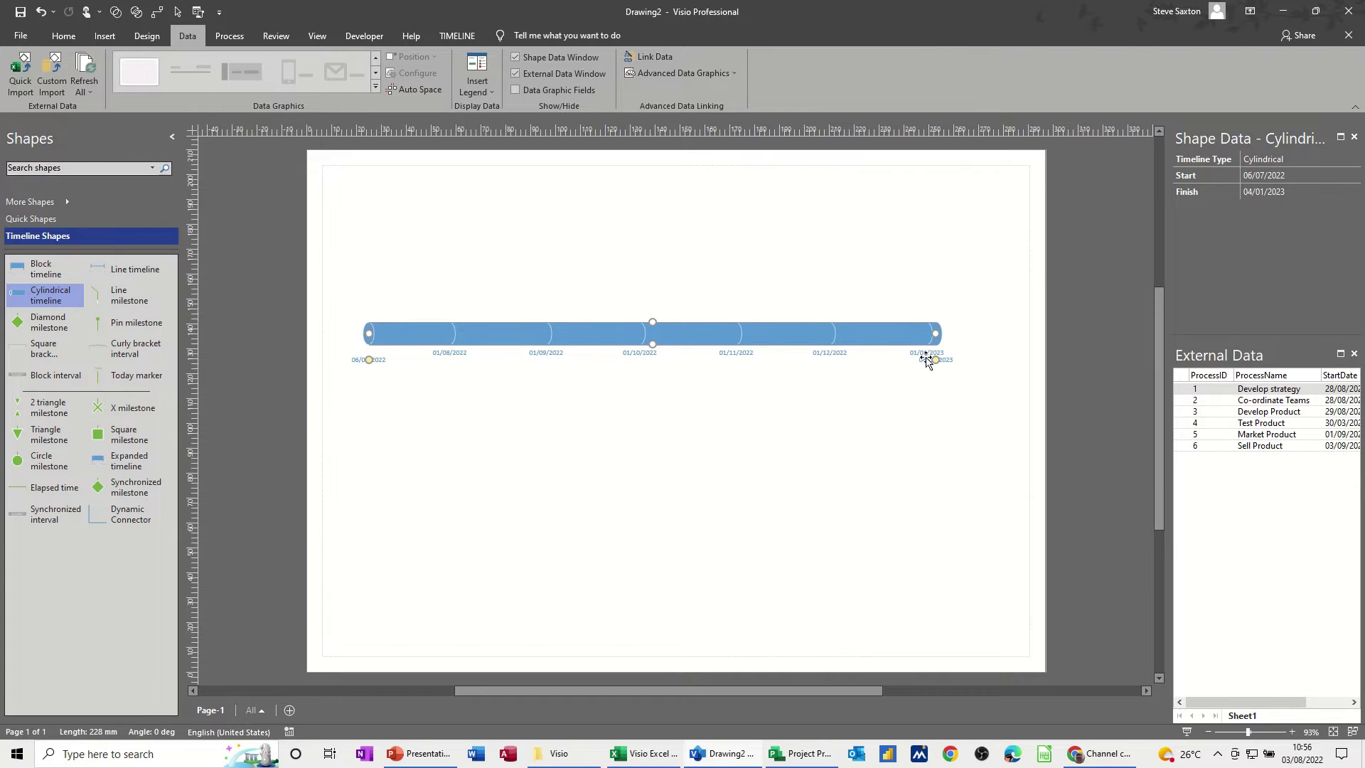
{"action": "left_click_drag", "start_coordinate": [545, 332], "coordinate": [568, 272]}
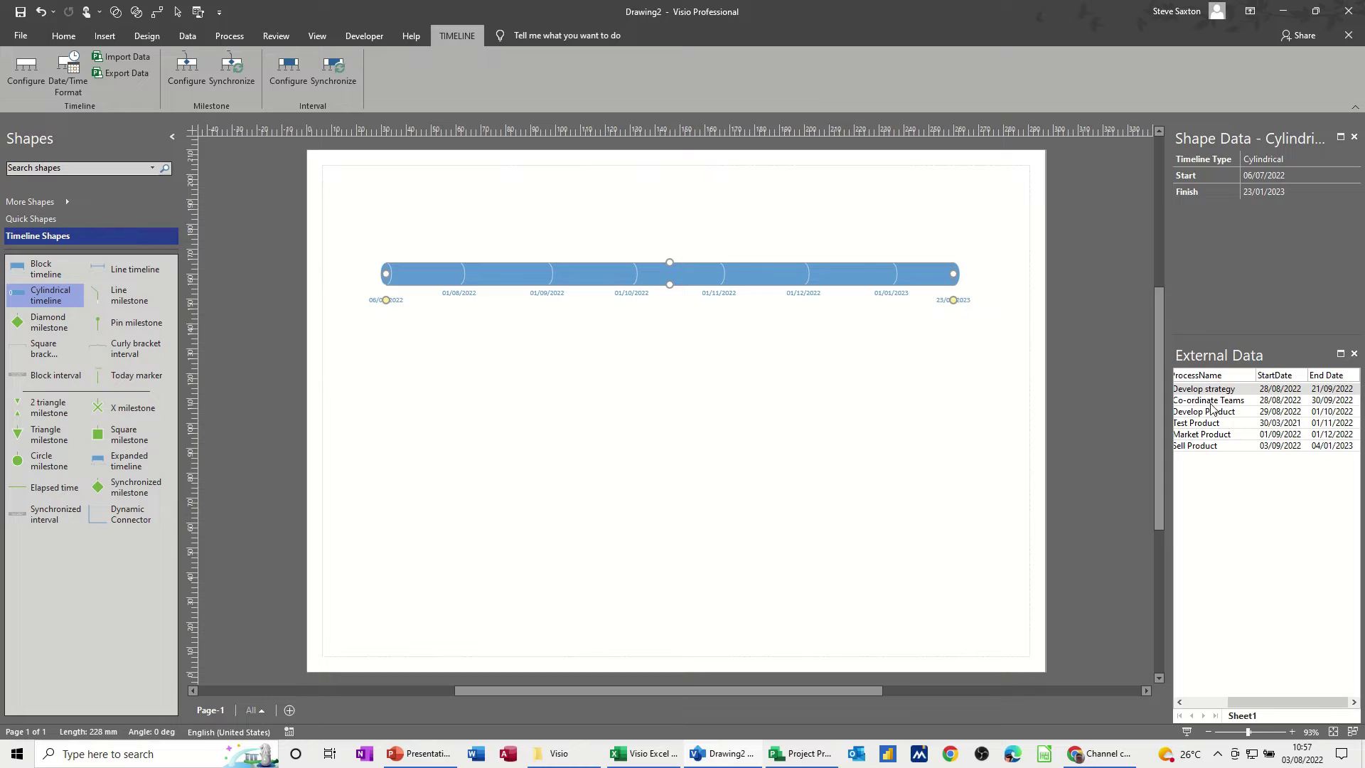
- Drop the Develop strategy row as a block interval dated 10/08/2022–14/09/2022
{"action": "left_click", "coordinate": [1225, 701]}
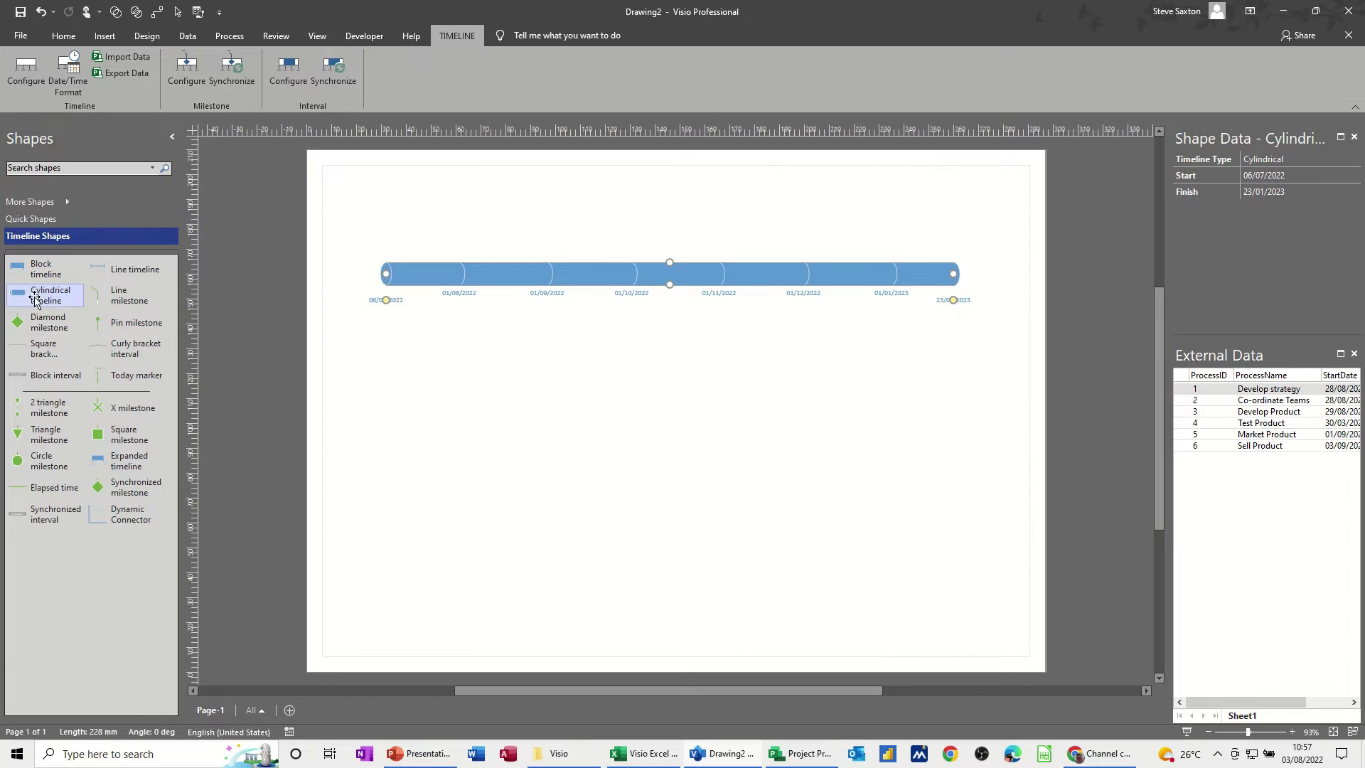
{"action": "left_click", "coordinate": [40, 377]}
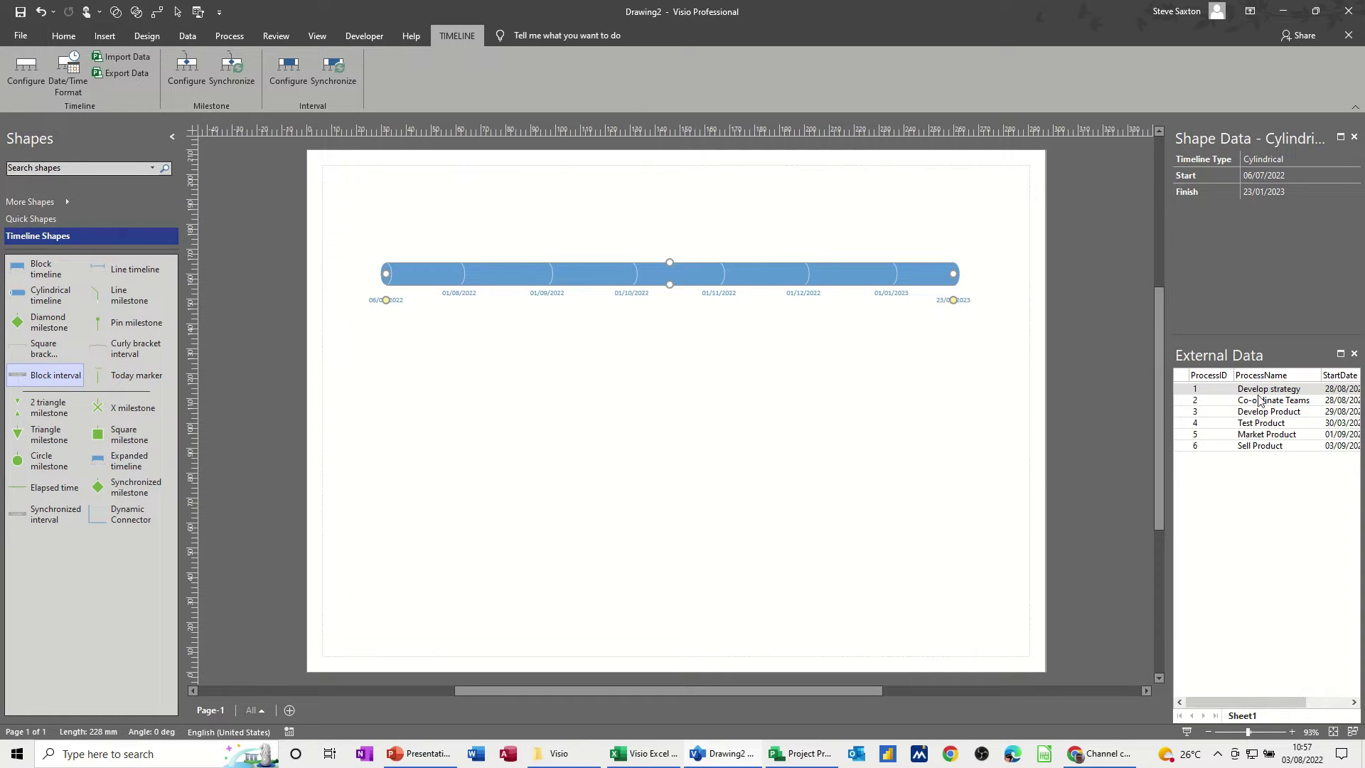
{"action": "left_click_drag", "start_coordinate": [1257, 393], "coordinate": [537, 374]}
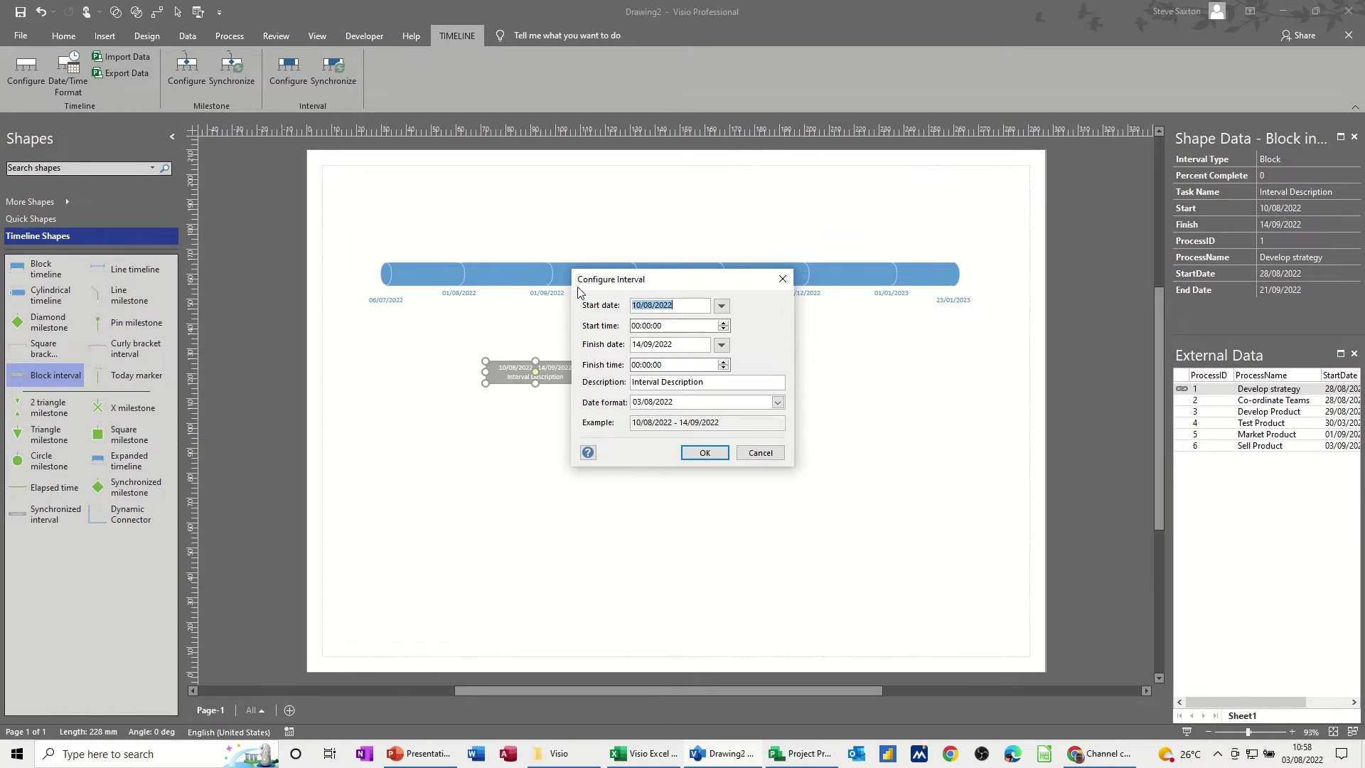
{"action": "left_click", "coordinate": [705, 453]}
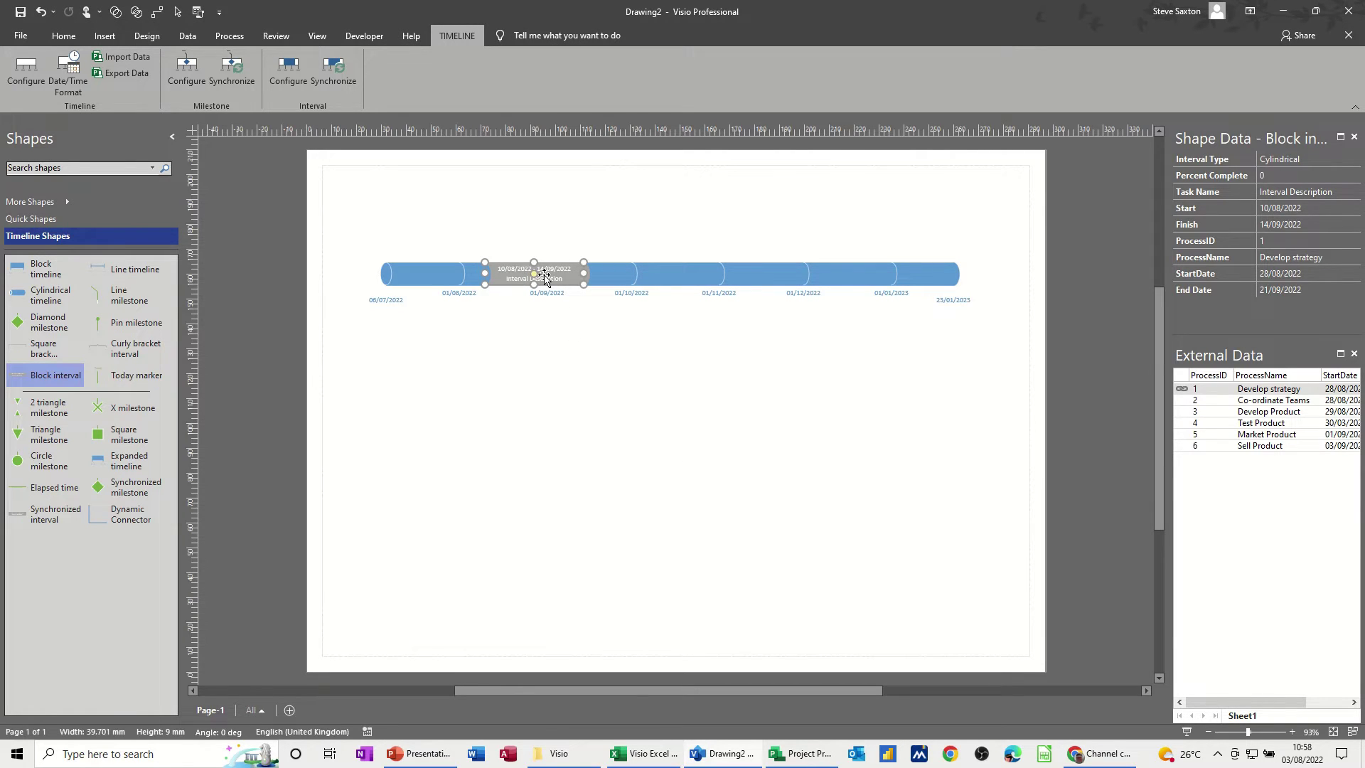
- Move the Develop strategy interval lower on the page and show its ProcessName as a data graphic
{"action": "left_click_drag", "start_coordinate": [544, 276], "coordinate": [604, 415]}
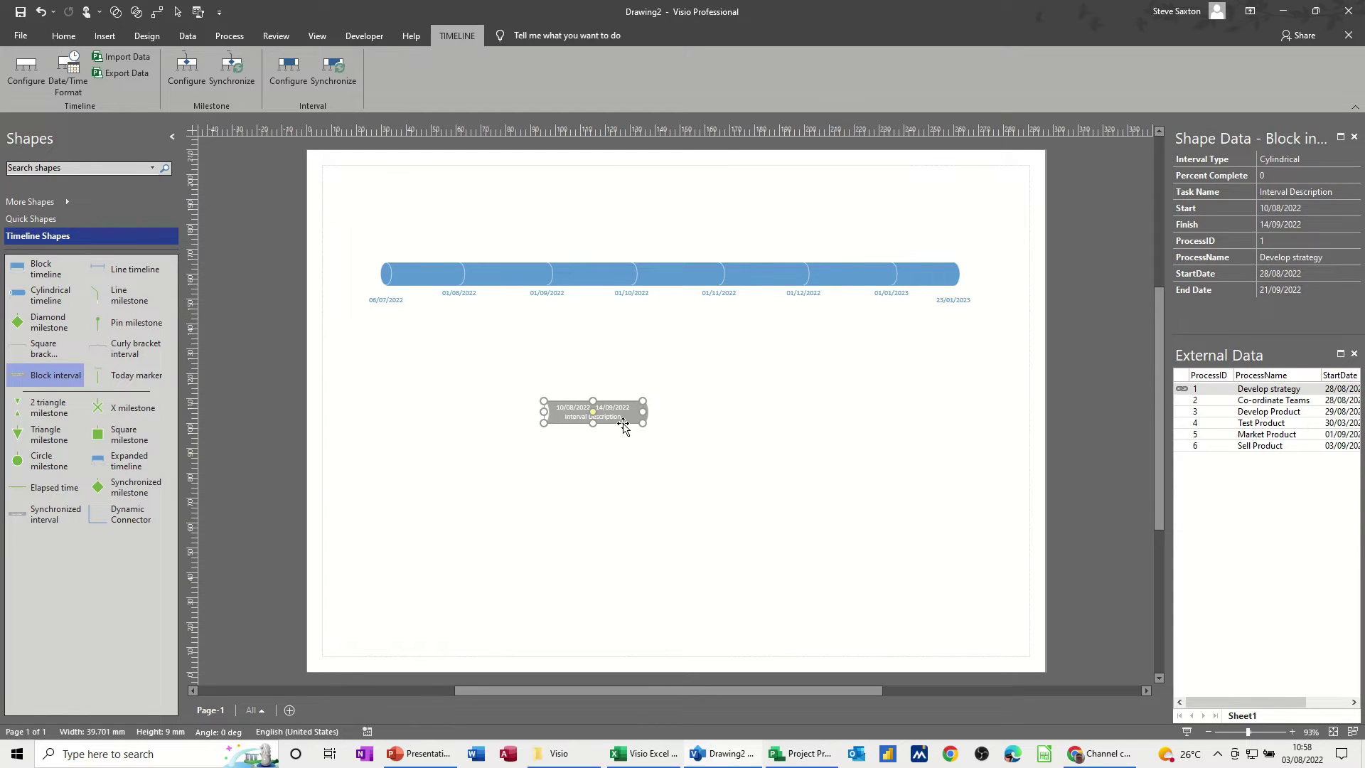
{"action": "left_click", "coordinate": [188, 39]}
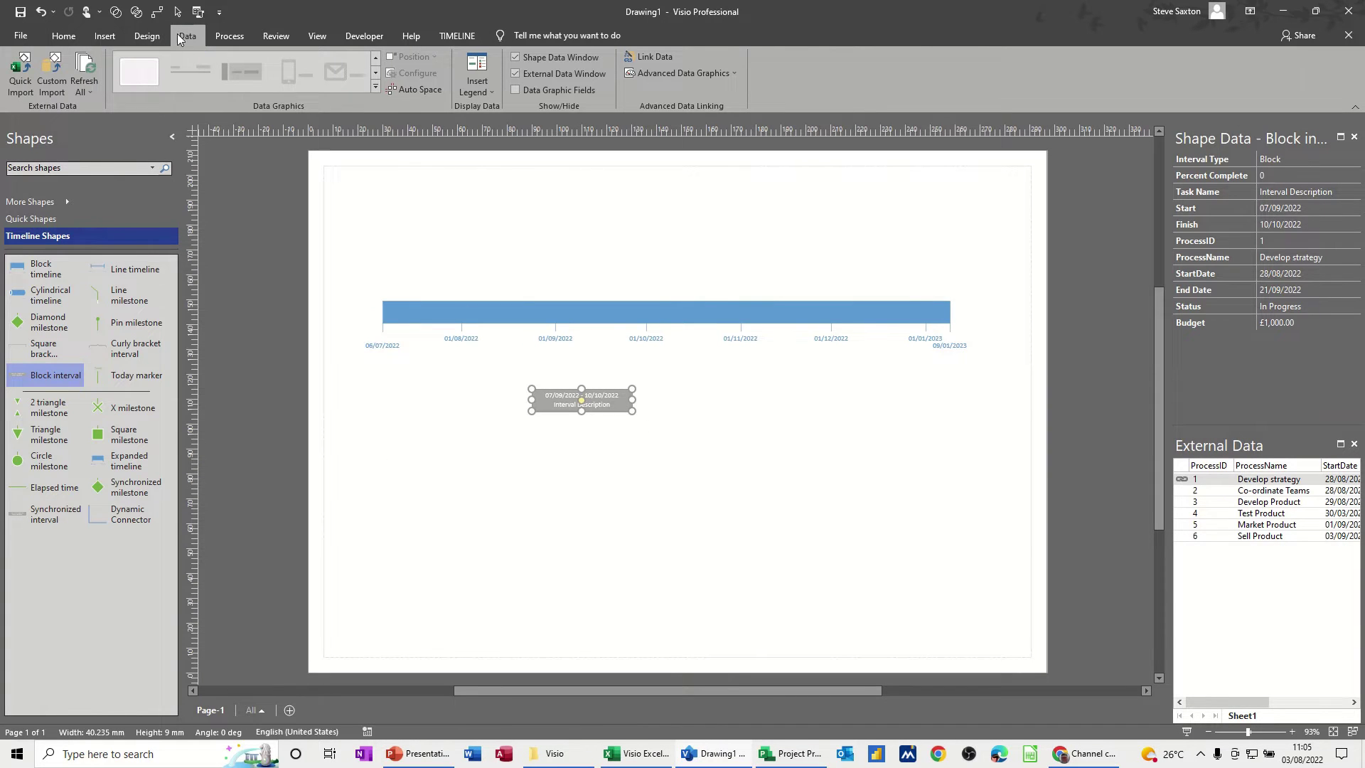
{"action": "left_click", "coordinate": [518, 91]}
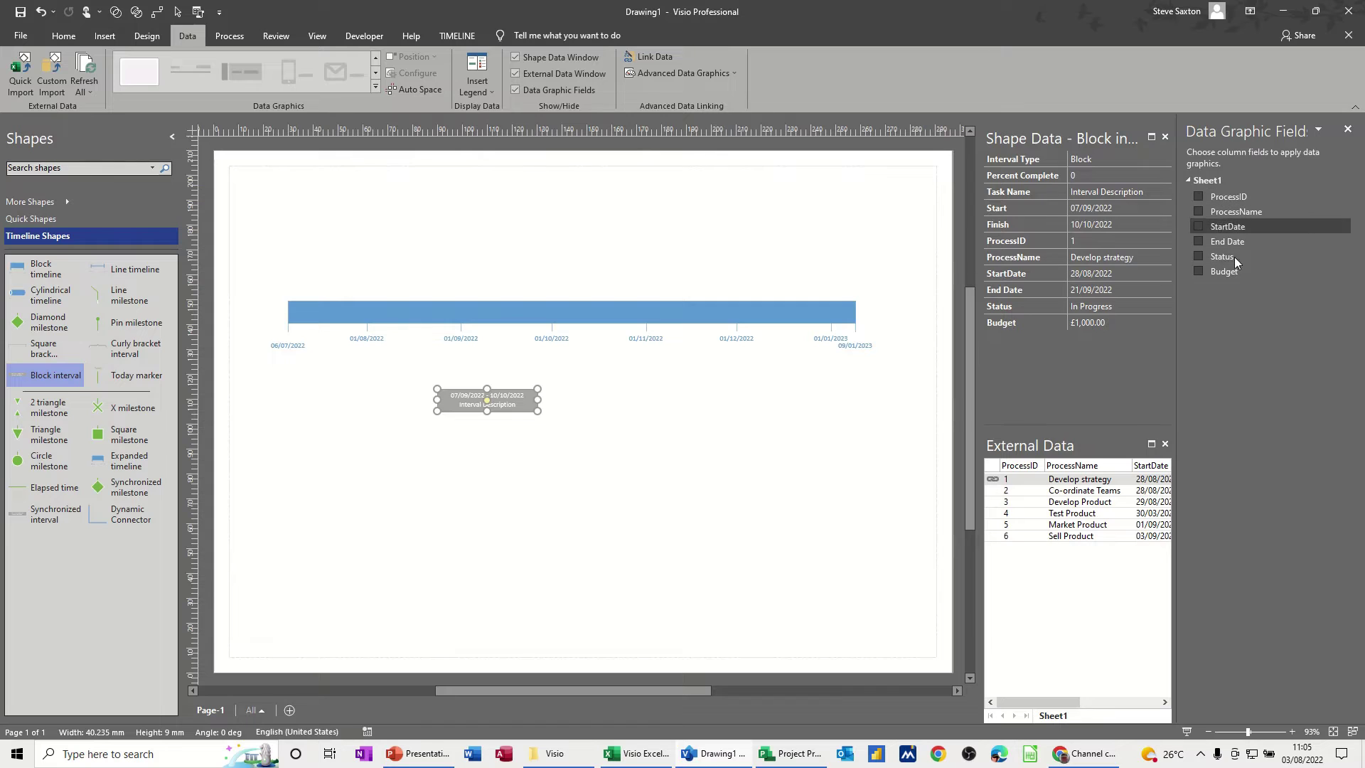
{"action": "left_click", "coordinate": [1201, 213]}
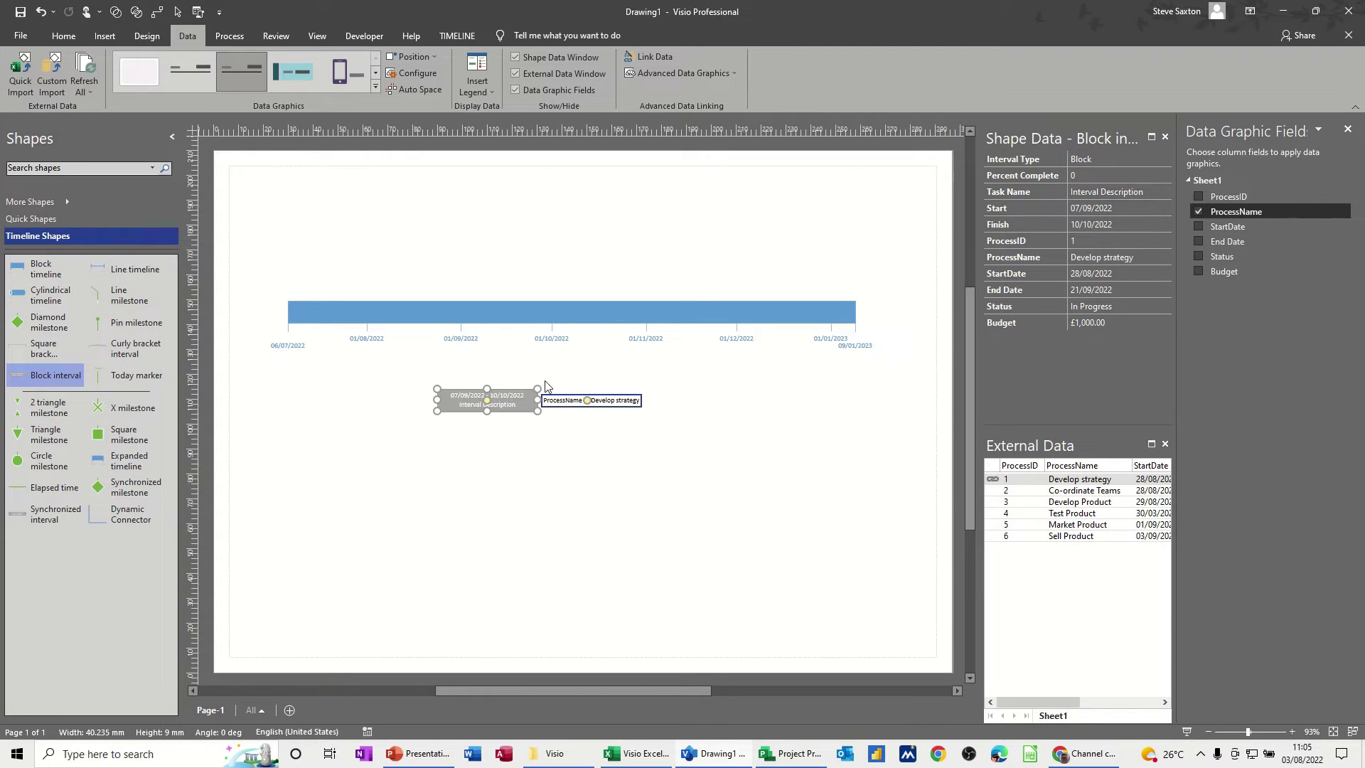
- Set the data graphic to hide the interval's own shape text
{"action": "left_click", "coordinate": [697, 74]}
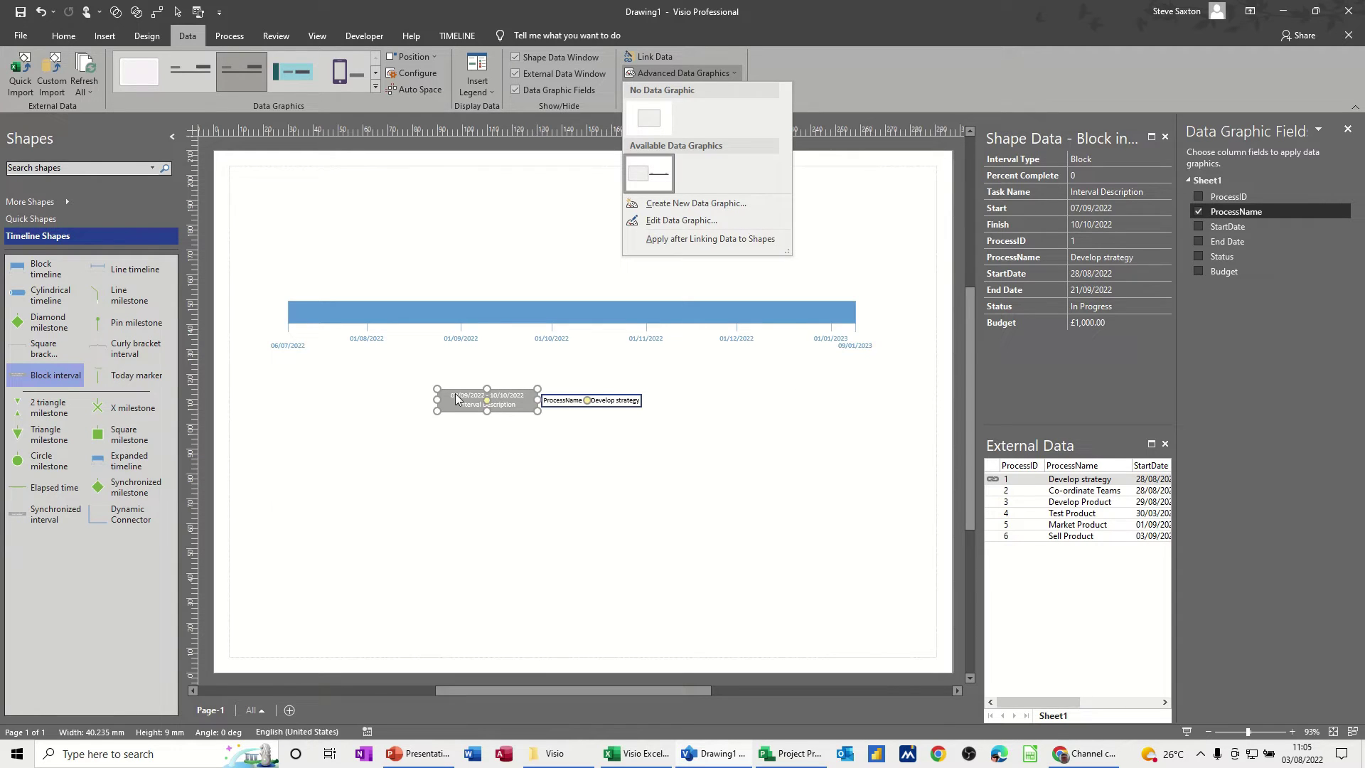
{"action": "left_click", "coordinate": [660, 220]}
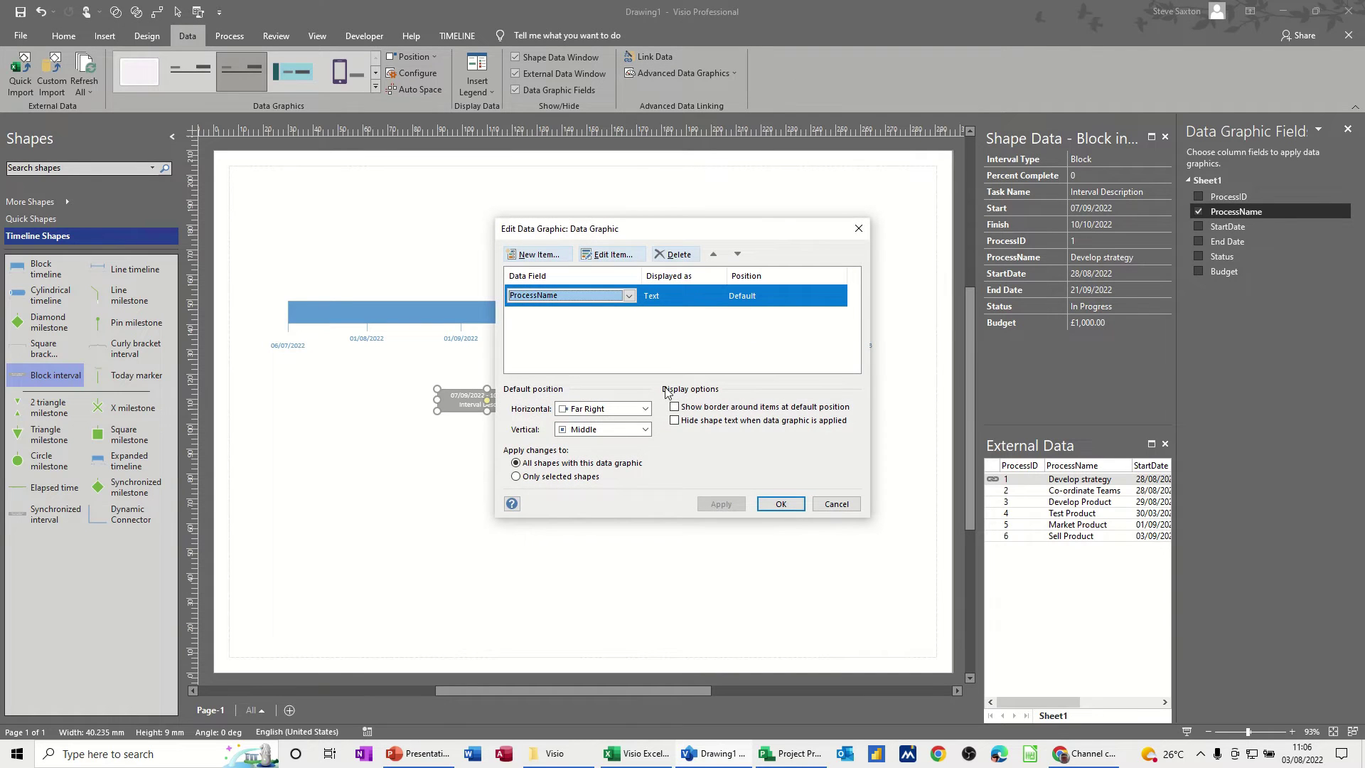
{"action": "left_click", "coordinate": [675, 421]}
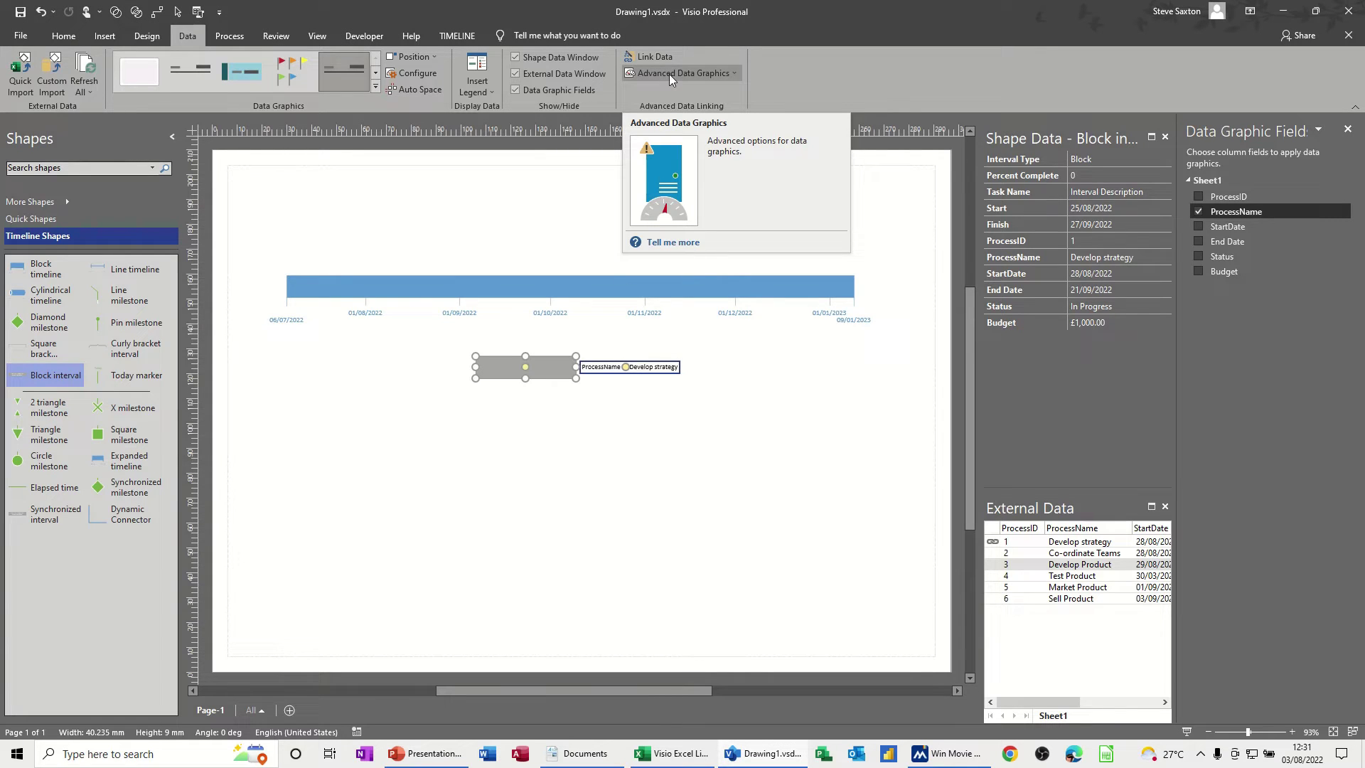
- Give the ProcessName data graphic item a custom position: horizontal Right, vertical Top
{"action": "left_click", "coordinate": [532, 372]}
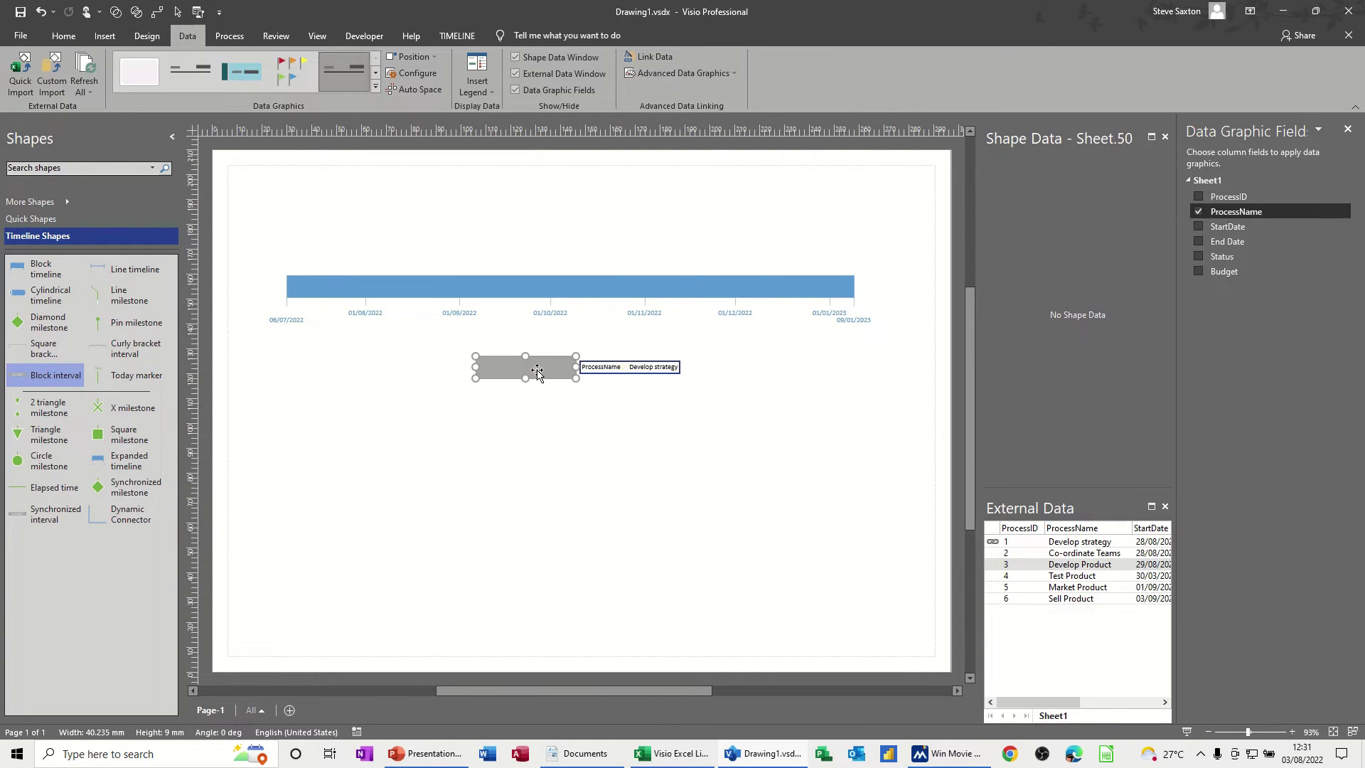
{"action": "left_click", "coordinate": [666, 74]}
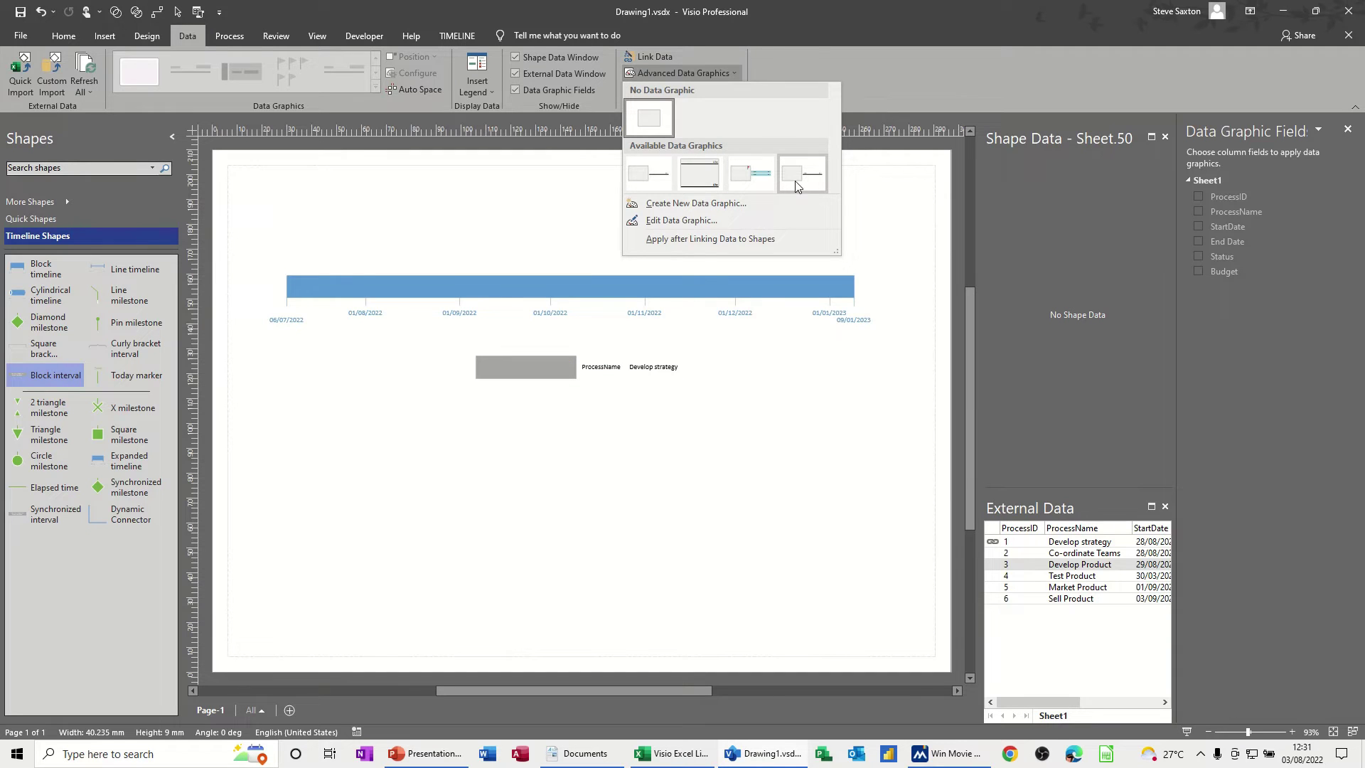
{"action": "right_click", "coordinate": [673, 224]}
{"action": "left_click", "coordinate": [675, 228]}
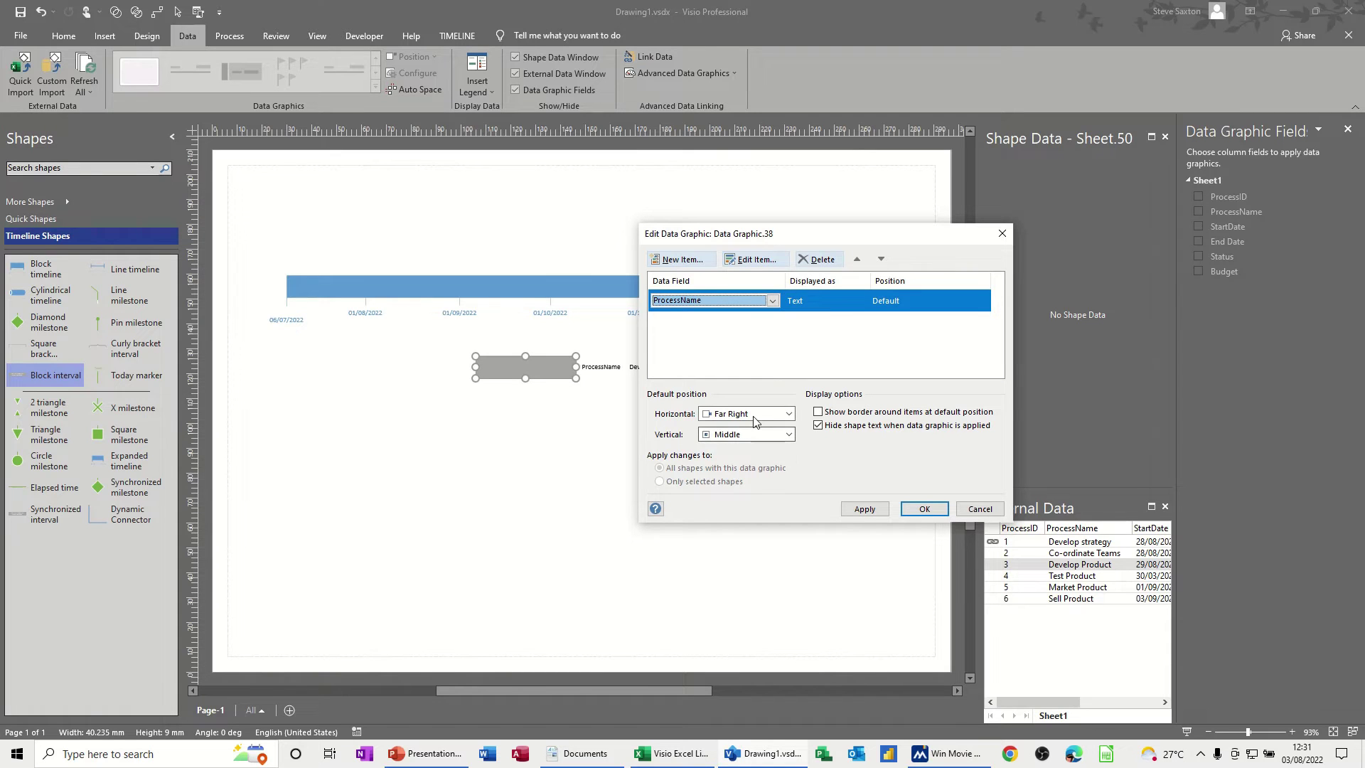
{"action": "left_click", "coordinate": [756, 259]}
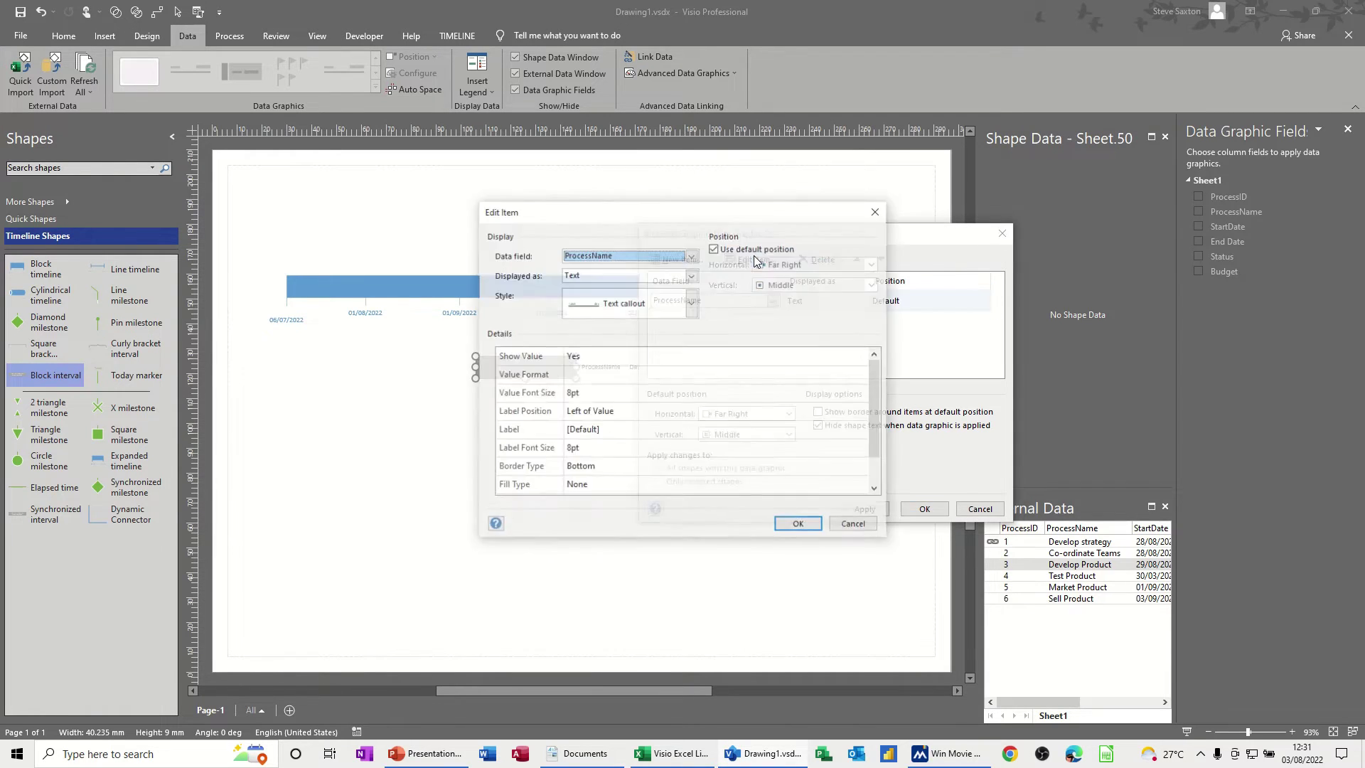
{"action": "left_click", "coordinate": [716, 250]}
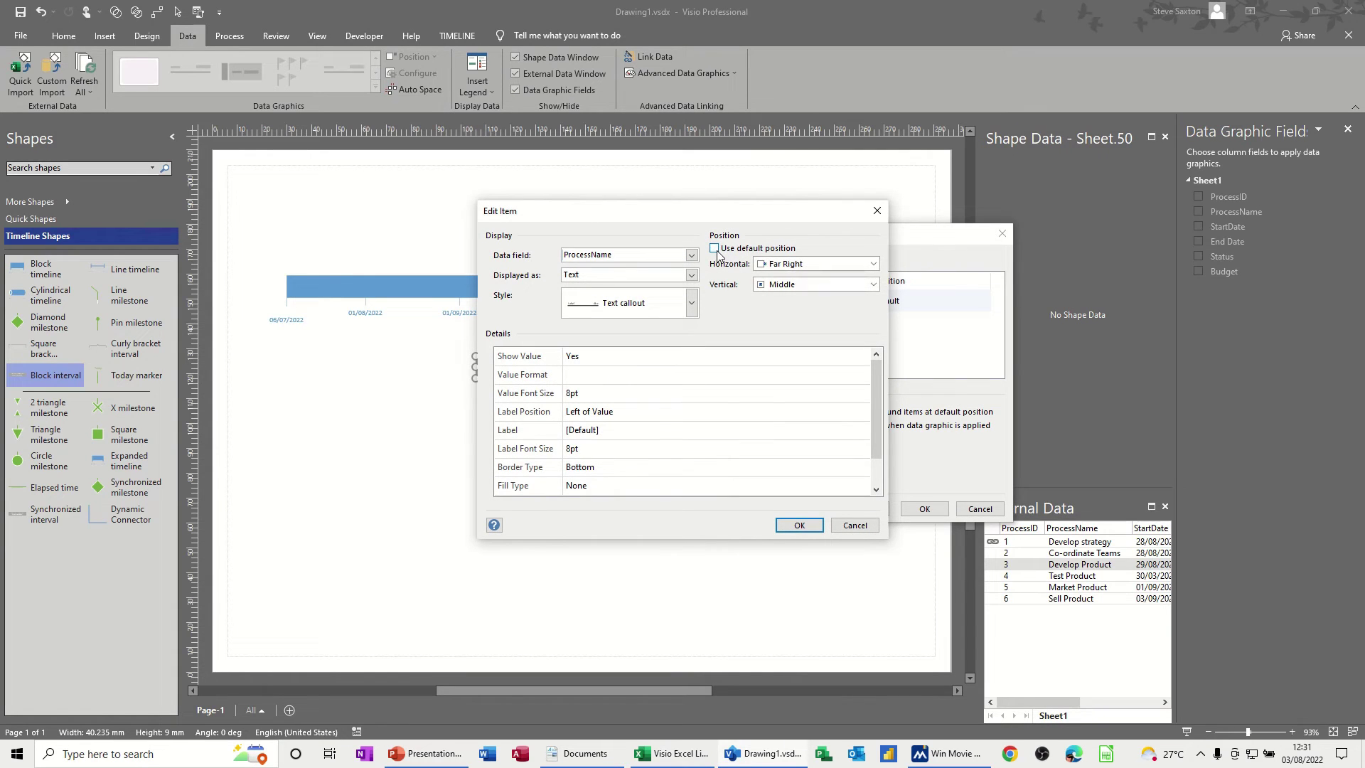
{"action": "left_click", "coordinate": [874, 264]}
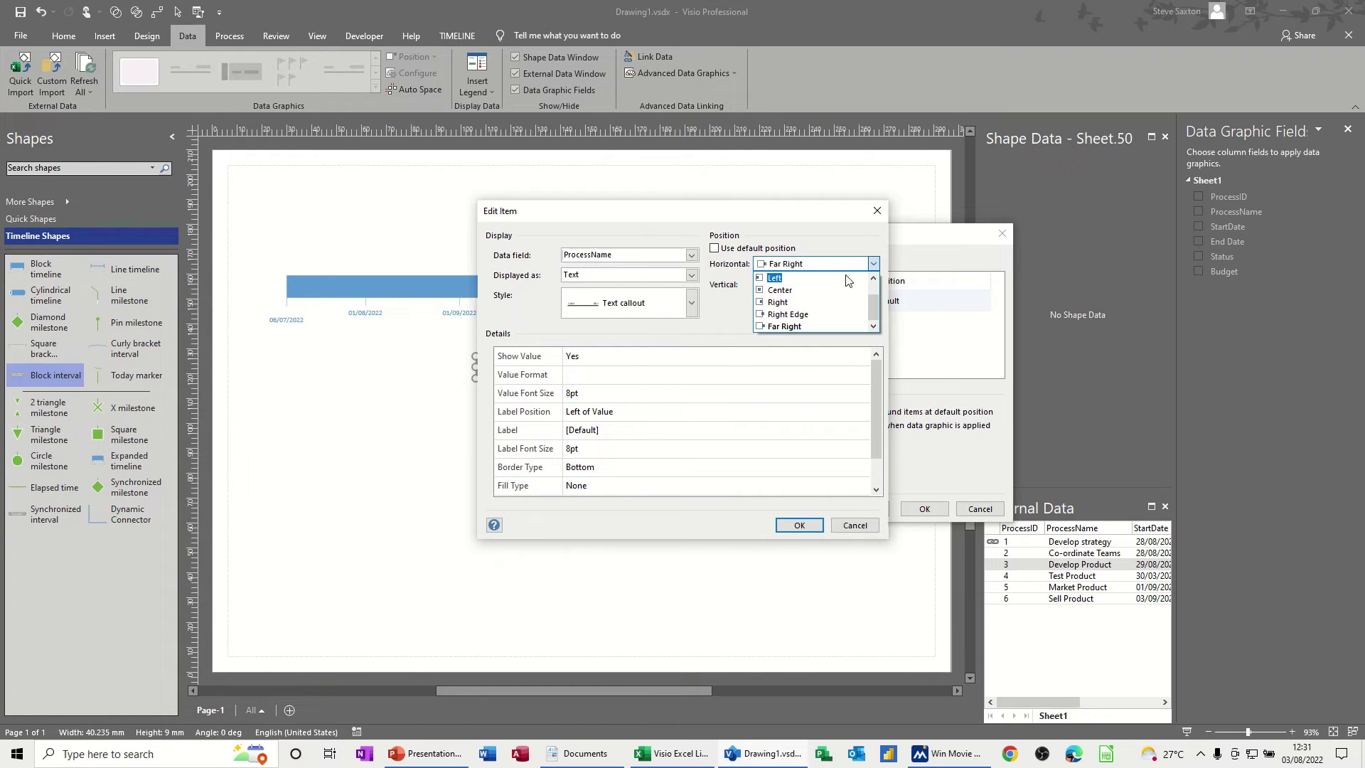
{"action": "left_click", "coordinate": [777, 302]}
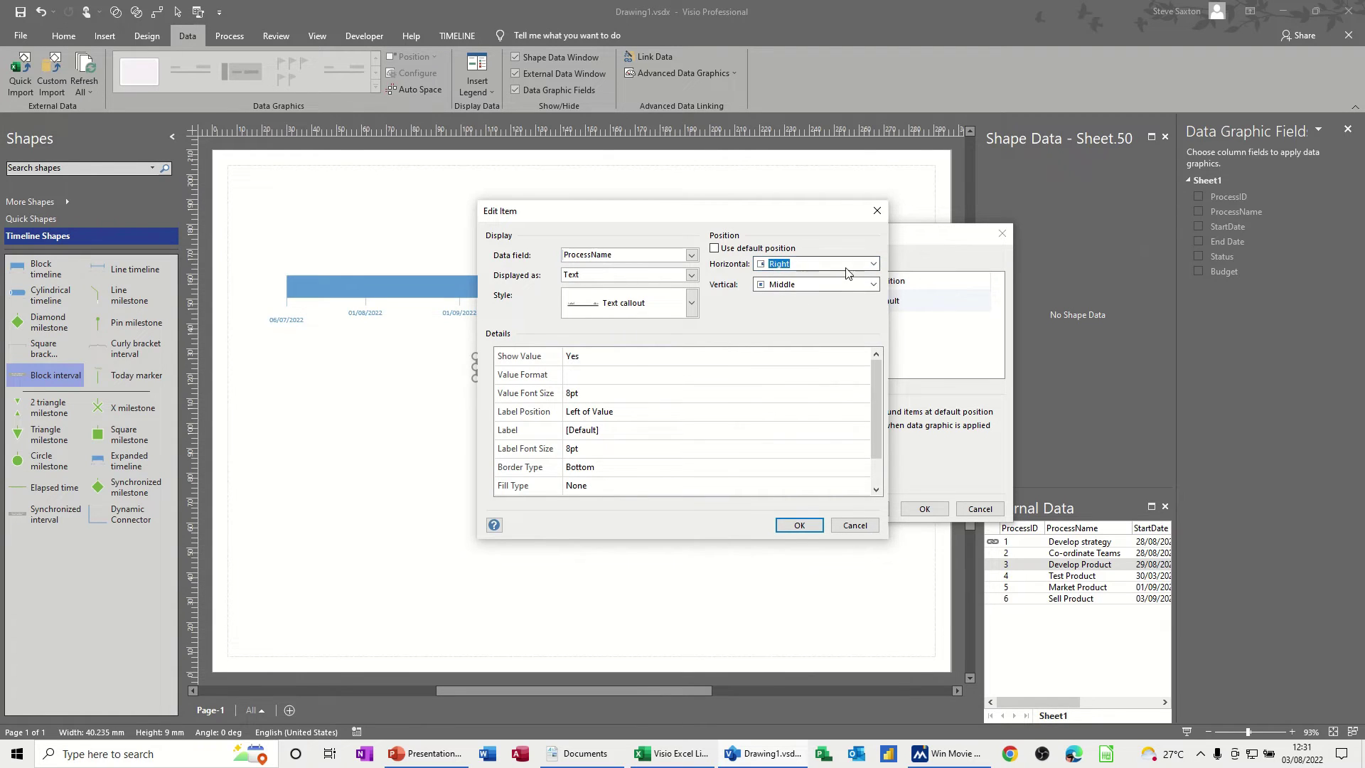
{"action": "left_click", "coordinate": [821, 285]}
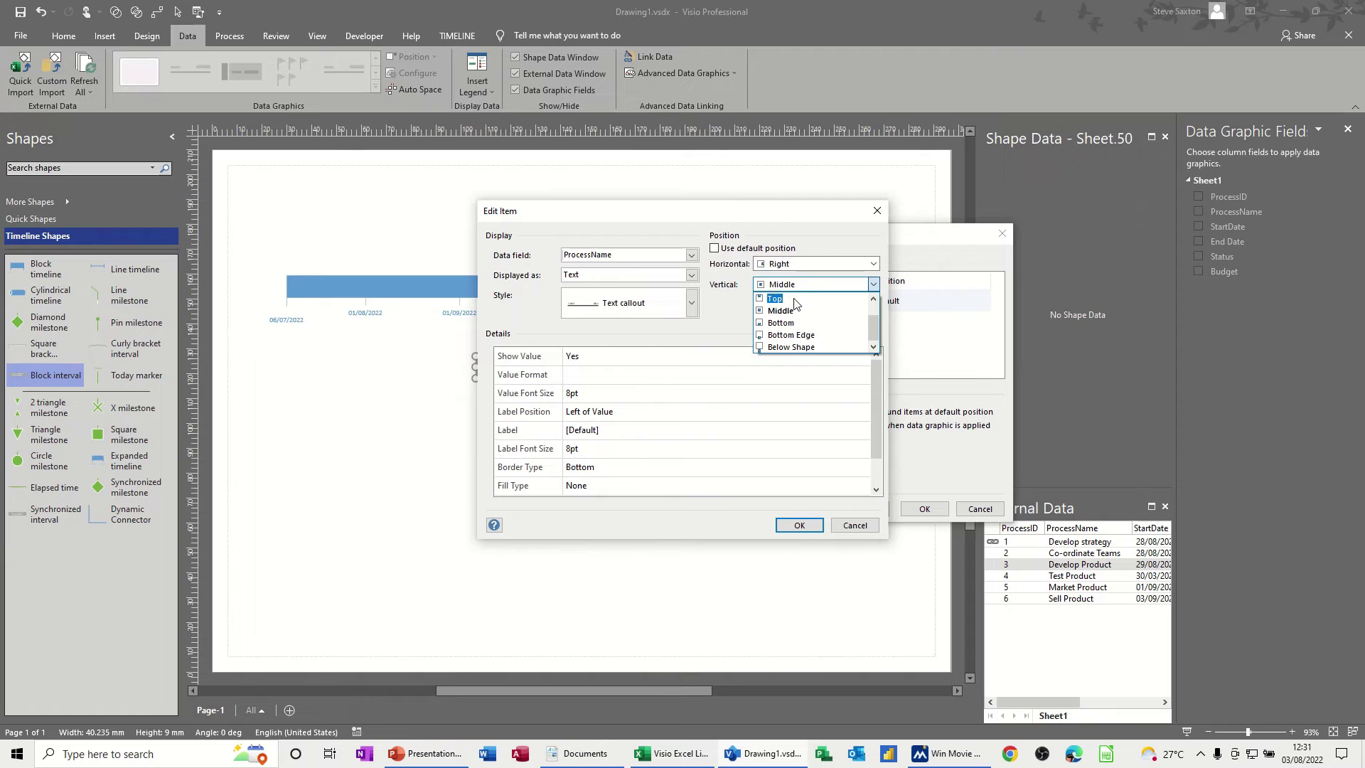
{"action": "left_click", "coordinate": [795, 299]}
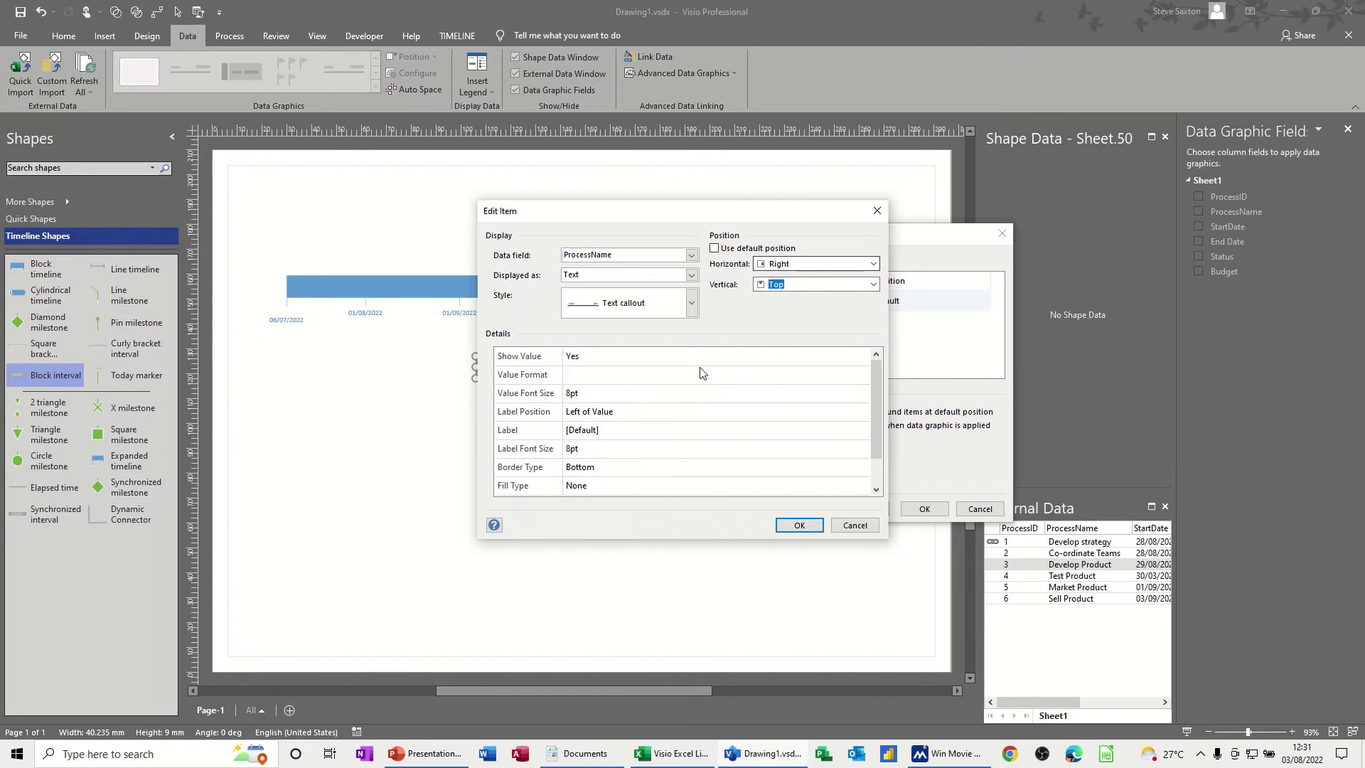
- Set the ProcessName field label to Not Shown and apply the data graphic changes
{"action": "left_click", "coordinate": [630, 416]}
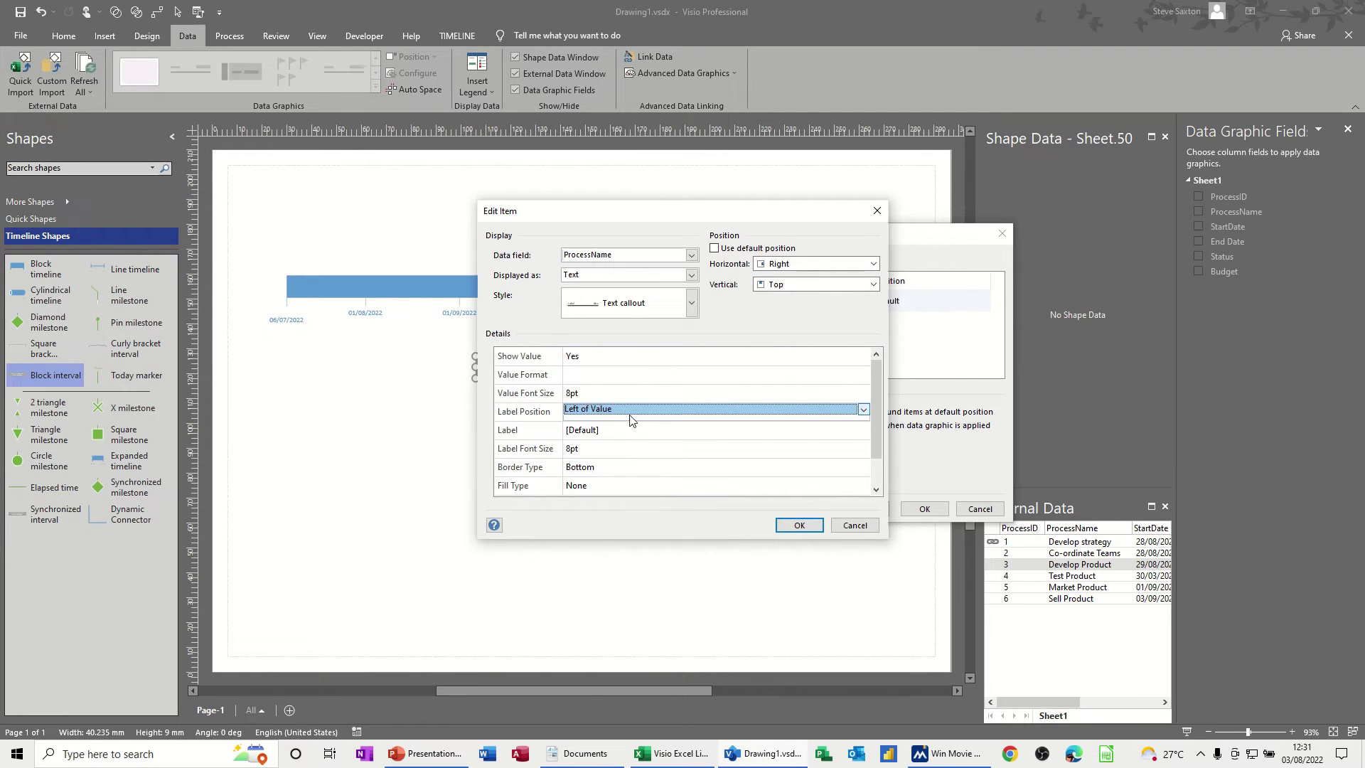
{"action": "left_click", "coordinate": [863, 414]}
{"action": "left_click", "coordinate": [802, 421]}
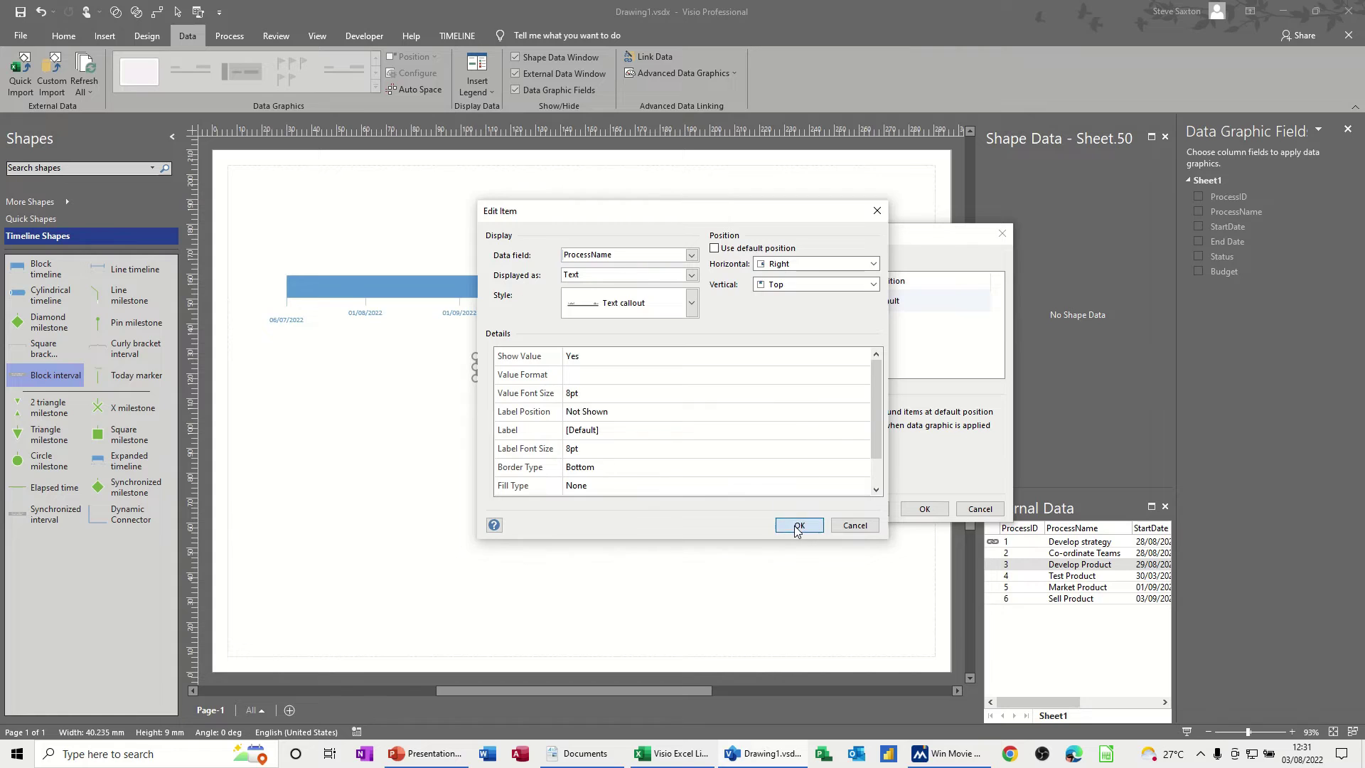
{"action": "left_click", "coordinate": [798, 526]}
{"action": "left_click_drag", "start_coordinate": [846, 235], "coordinate": [941, 224]}
{"action": "left_click", "coordinate": [957, 499]}
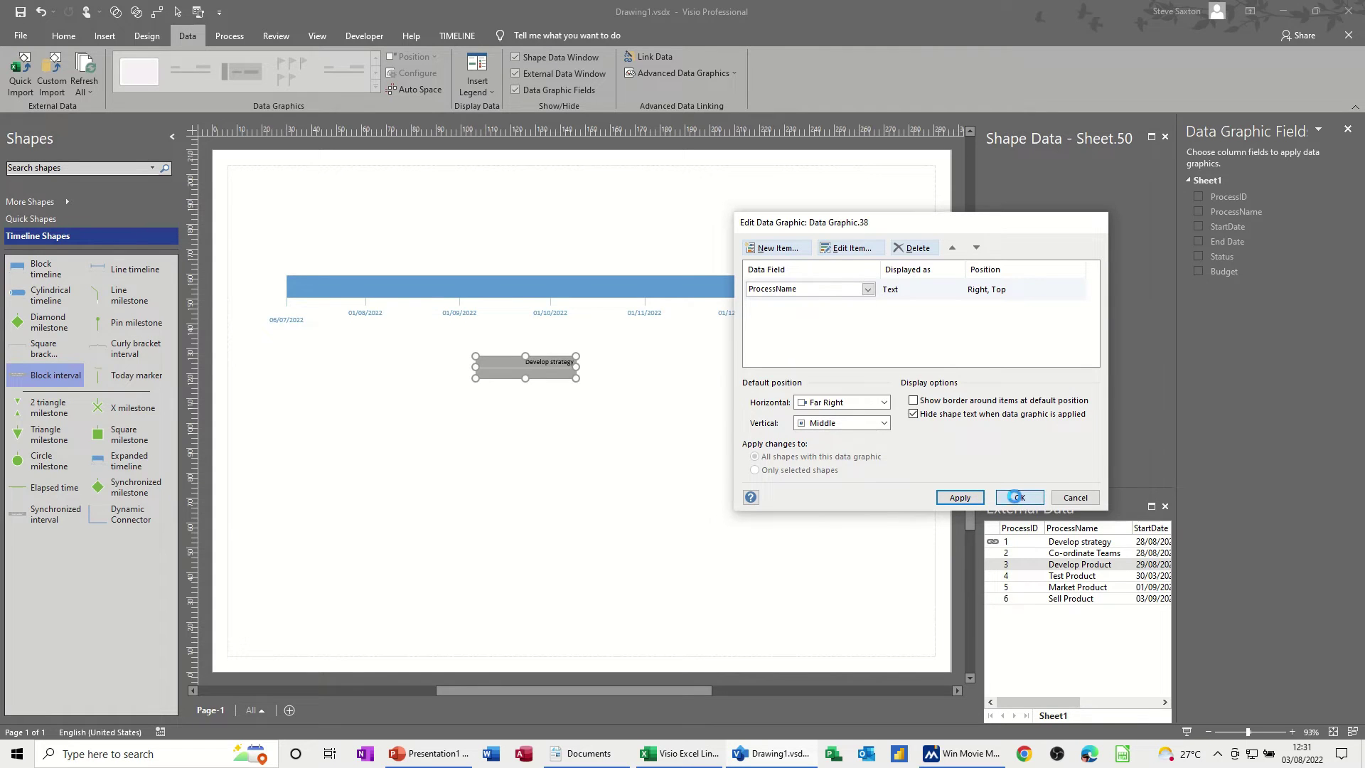
{"action": "left_click", "coordinate": [1021, 498]}
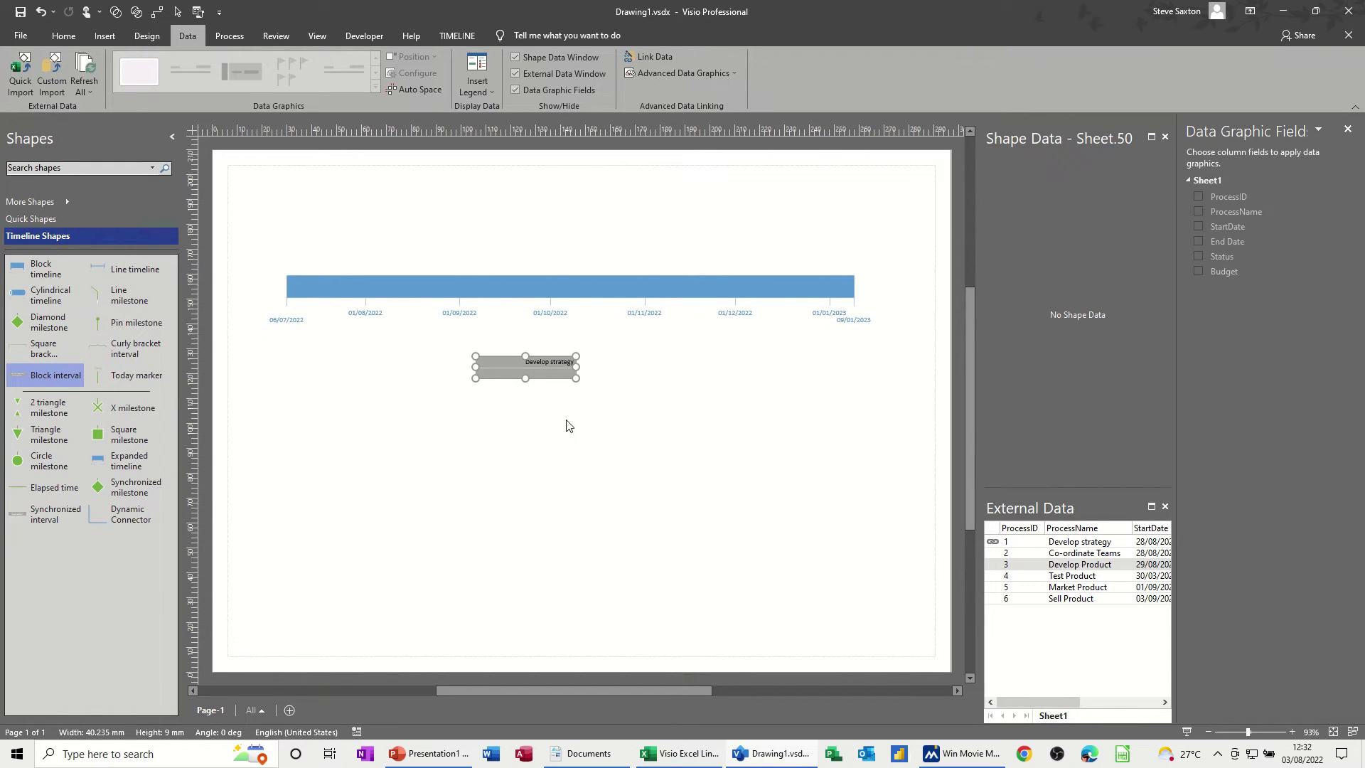
{"action": "left_click", "coordinate": [552, 367]}
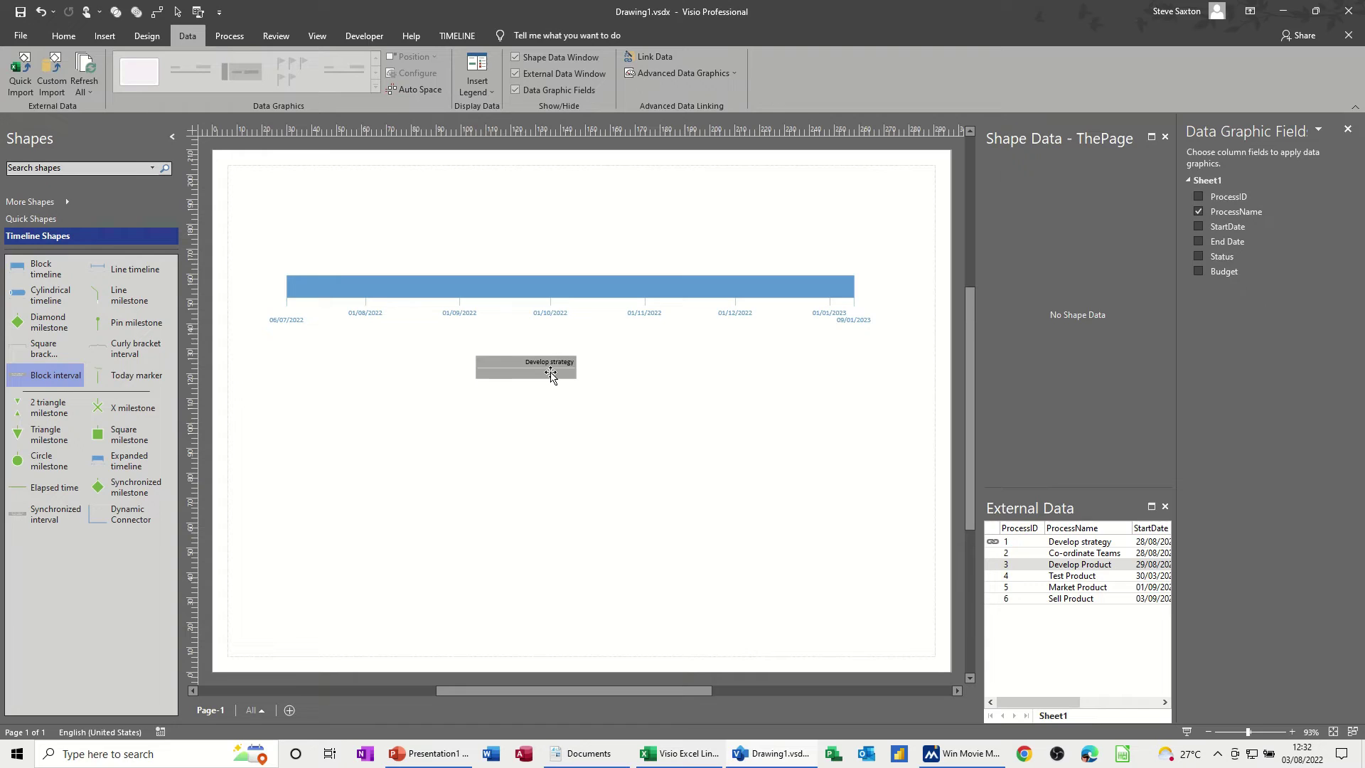
- Add StartDate to the Develop strategy block's data graphic and check the item's field in the editor
{"action": "left_click", "coordinate": [1202, 227]}
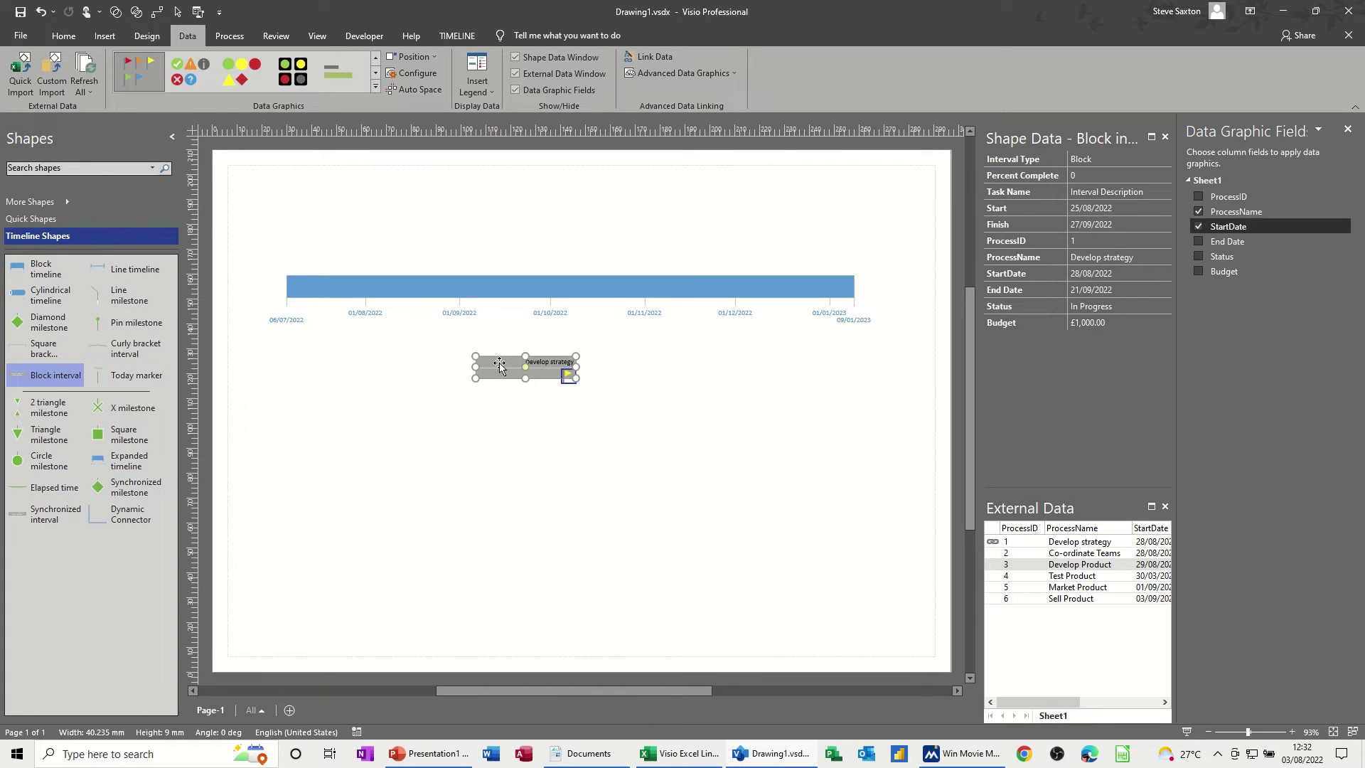
{"action": "left_click", "coordinate": [670, 74]}
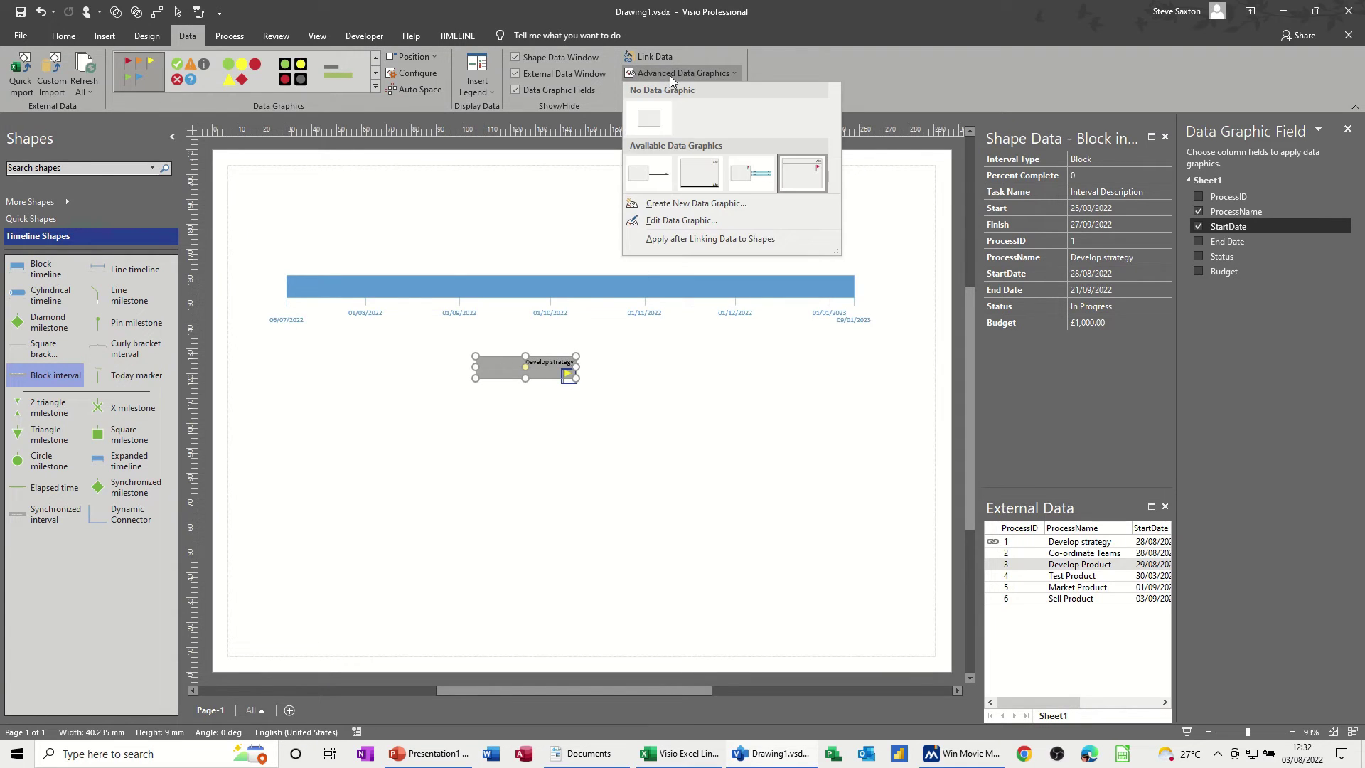
{"action": "left_click", "coordinate": [681, 221]}
{"action": "left_click", "coordinate": [776, 311]}
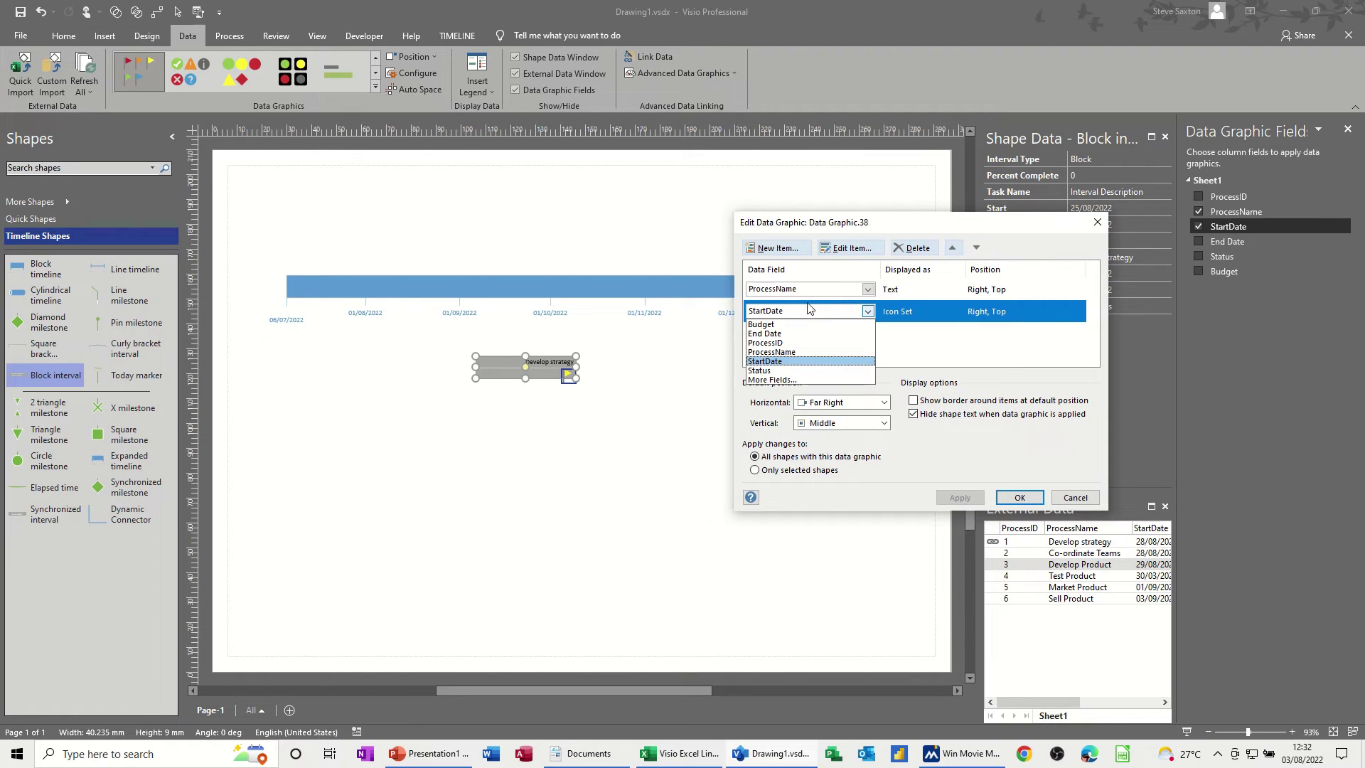
{"action": "key", "text": "Escape"}
- Display the StartDate item as a Text callout with its label Not Shown
{"action": "left_click", "coordinate": [846, 249]}
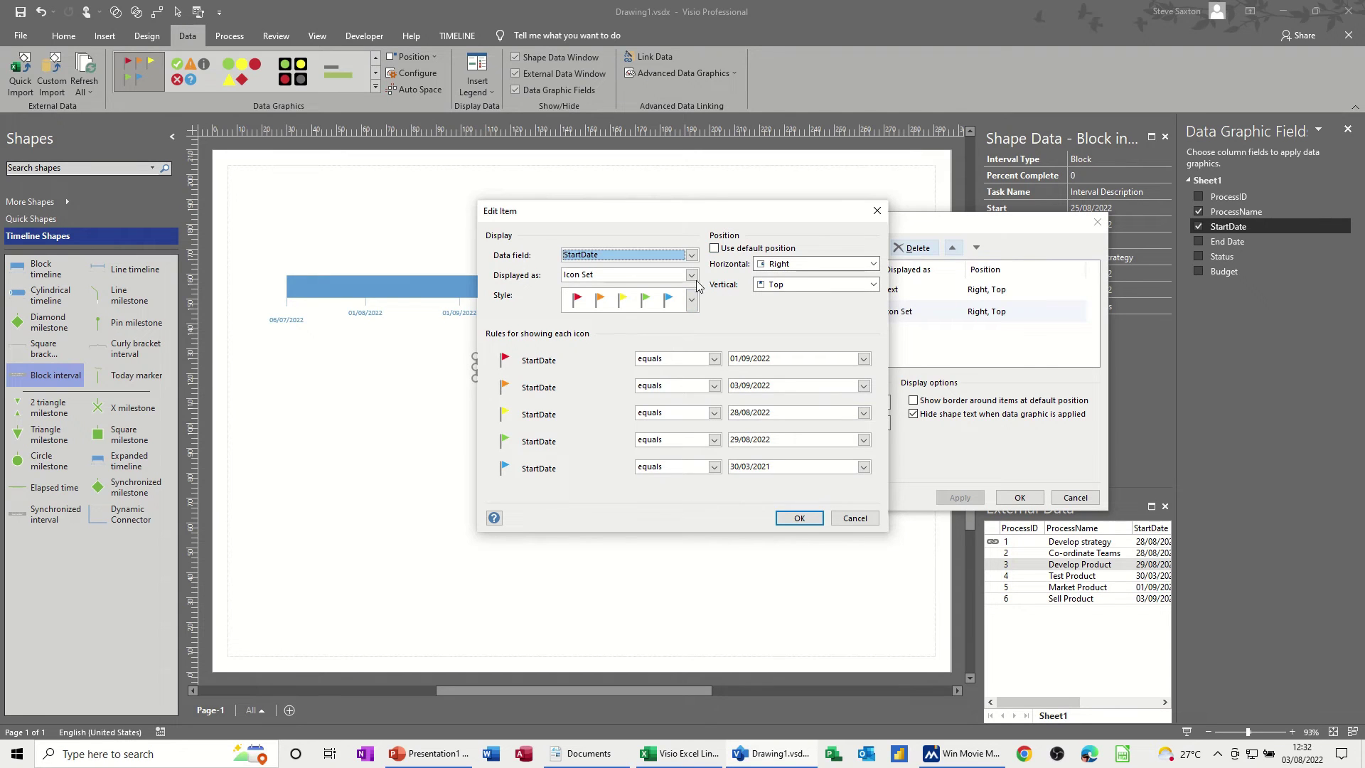
{"action": "left_click", "coordinate": [692, 275]}
{"action": "left_click", "coordinate": [675, 289]}
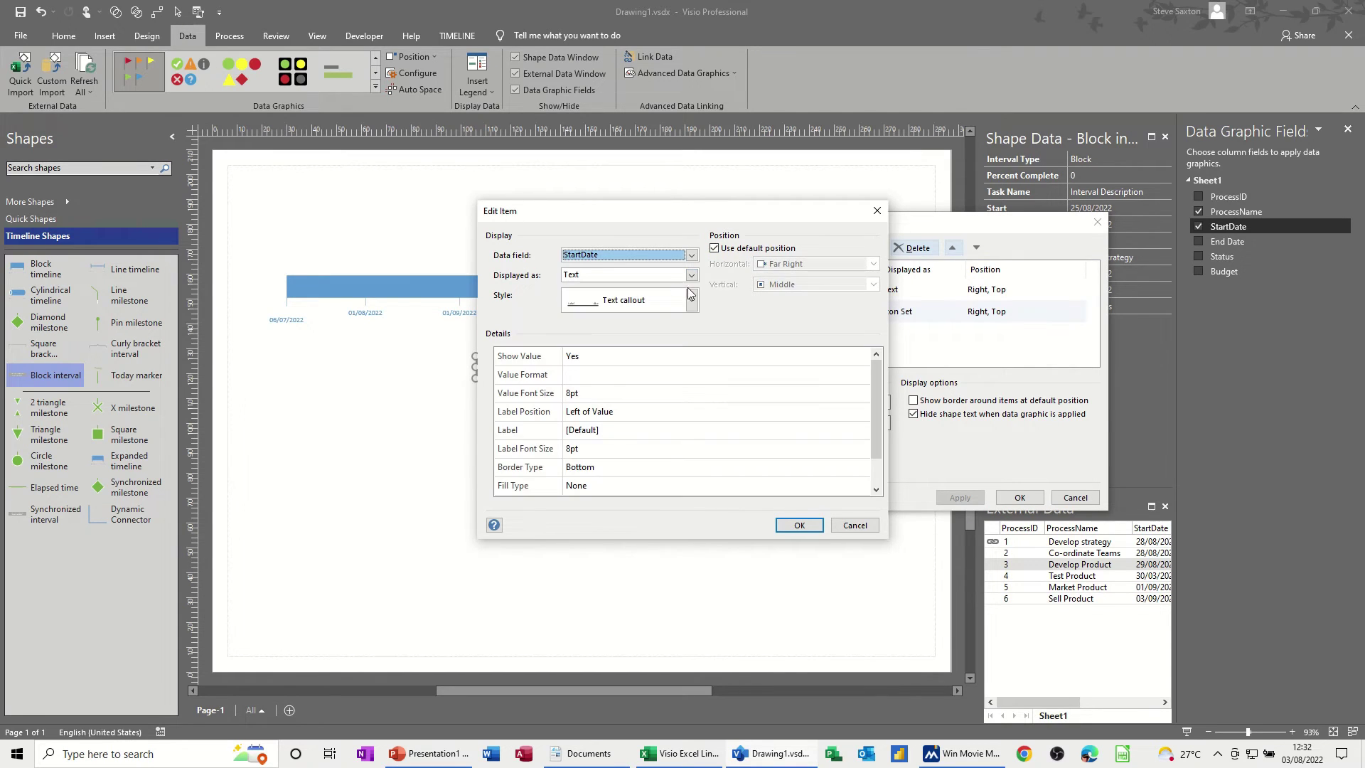
{"action": "left_click", "coordinate": [609, 412]}
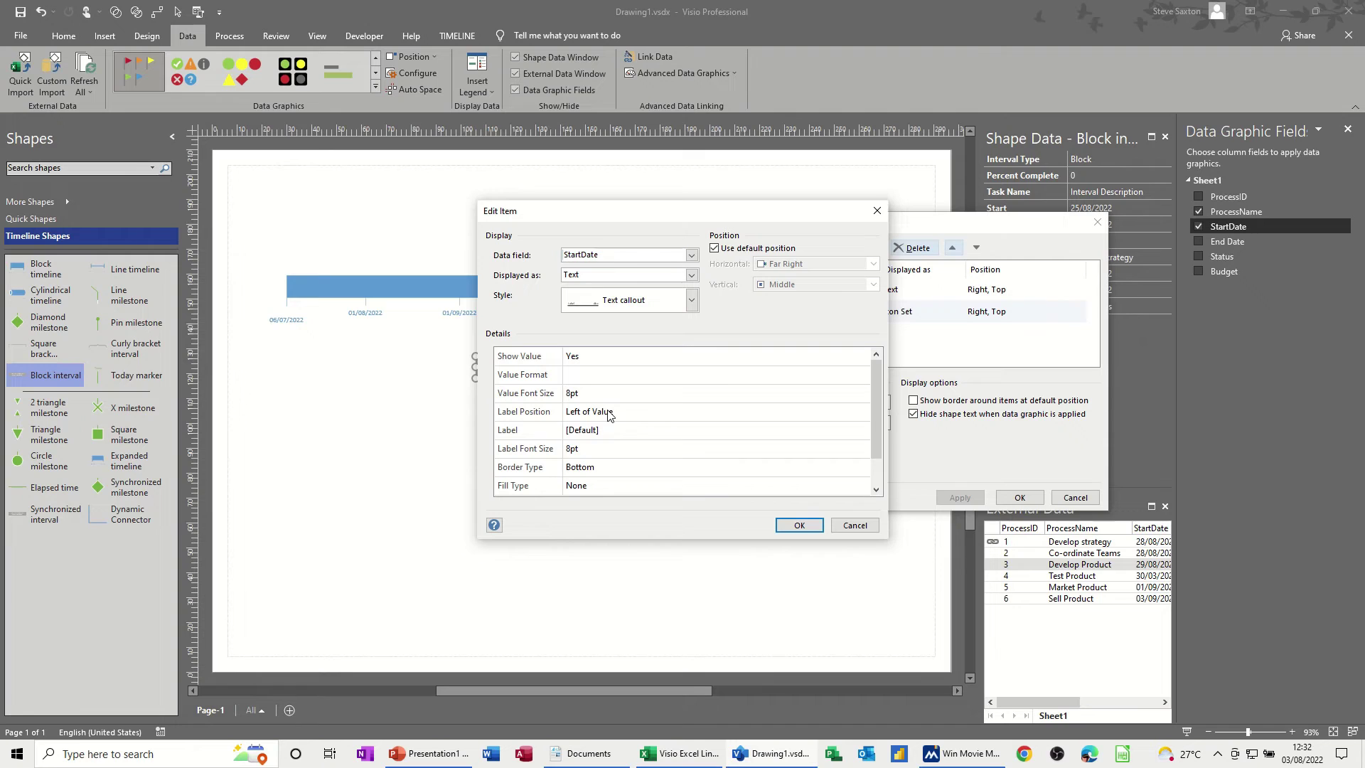
{"action": "left_click", "coordinate": [866, 411]}
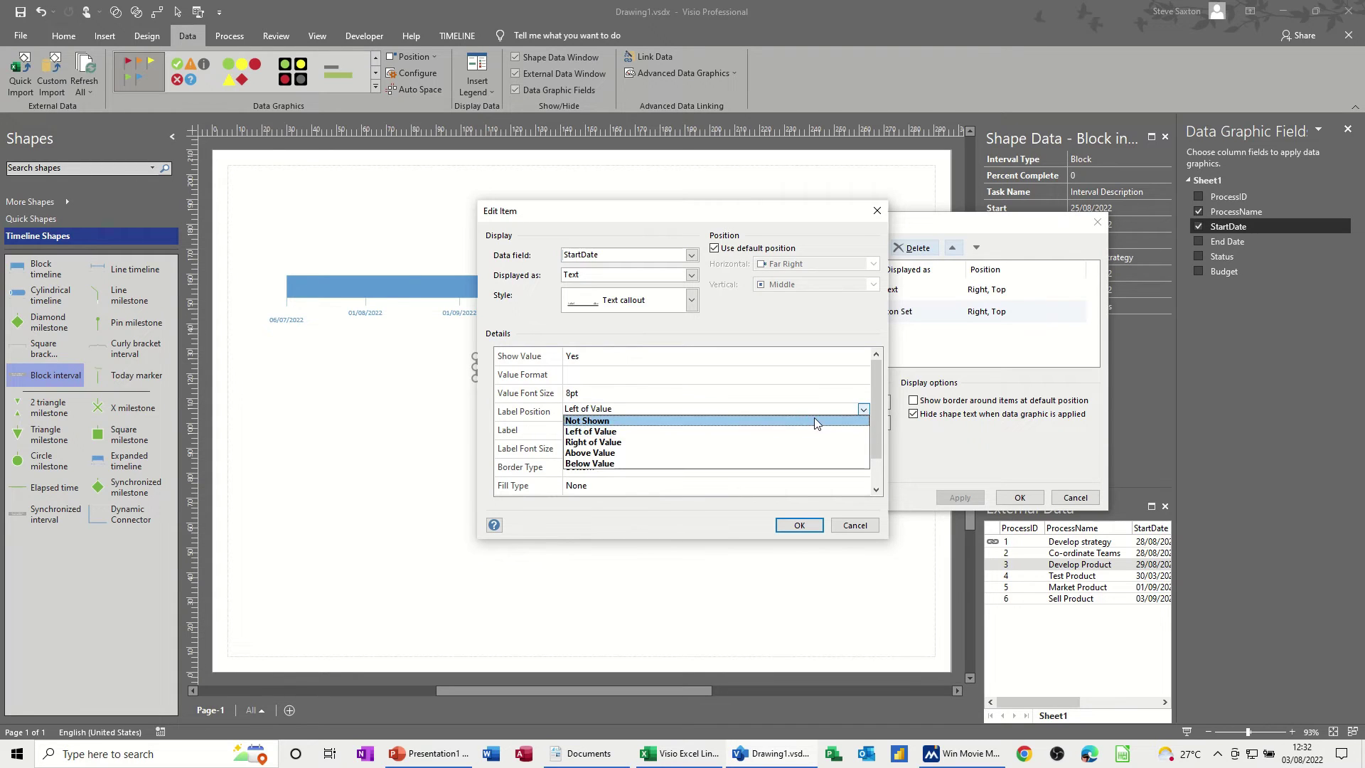
{"action": "left_click", "coordinate": [813, 417]}
- Replace the default position with Horizontal Left, Vertical Bottom for StartDate and apply the change
{"action": "left_click", "coordinate": [715, 248]}
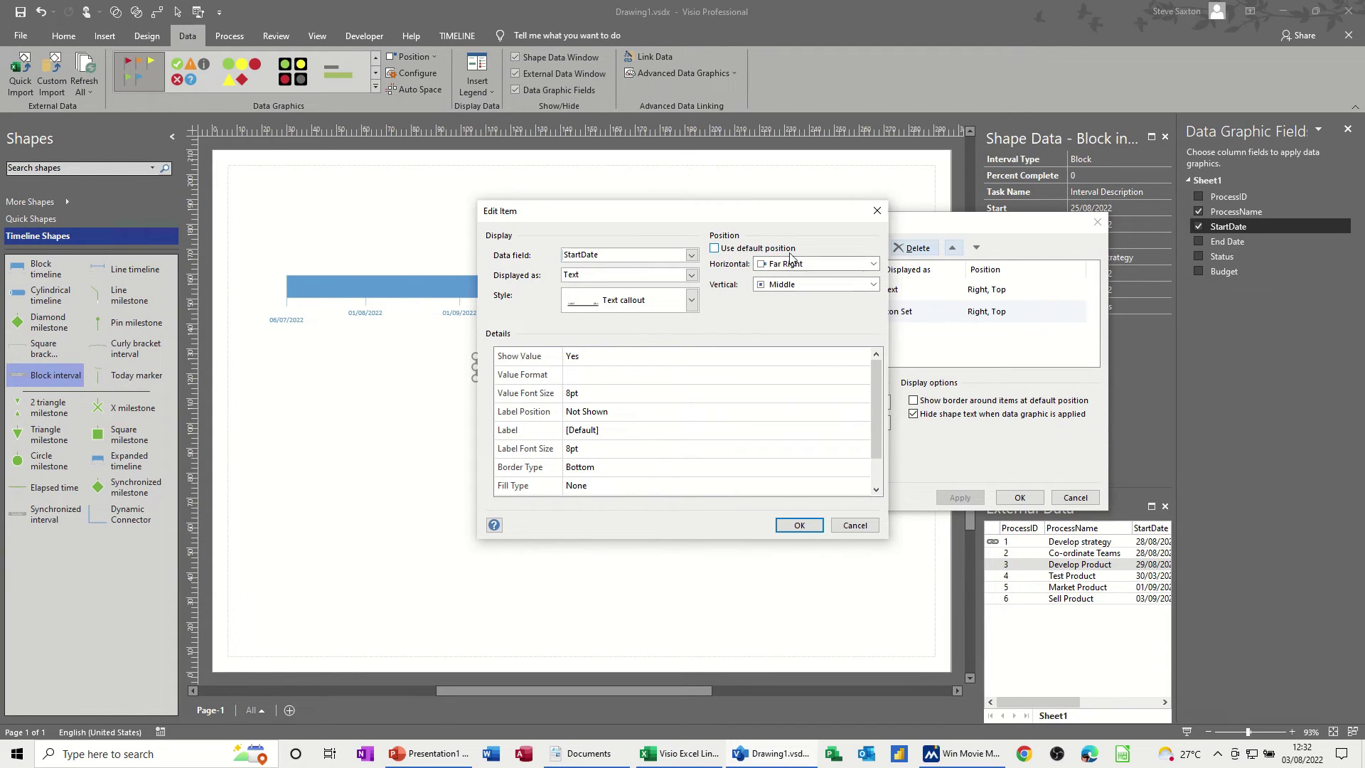
{"action": "left_click", "coordinate": [874, 264]}
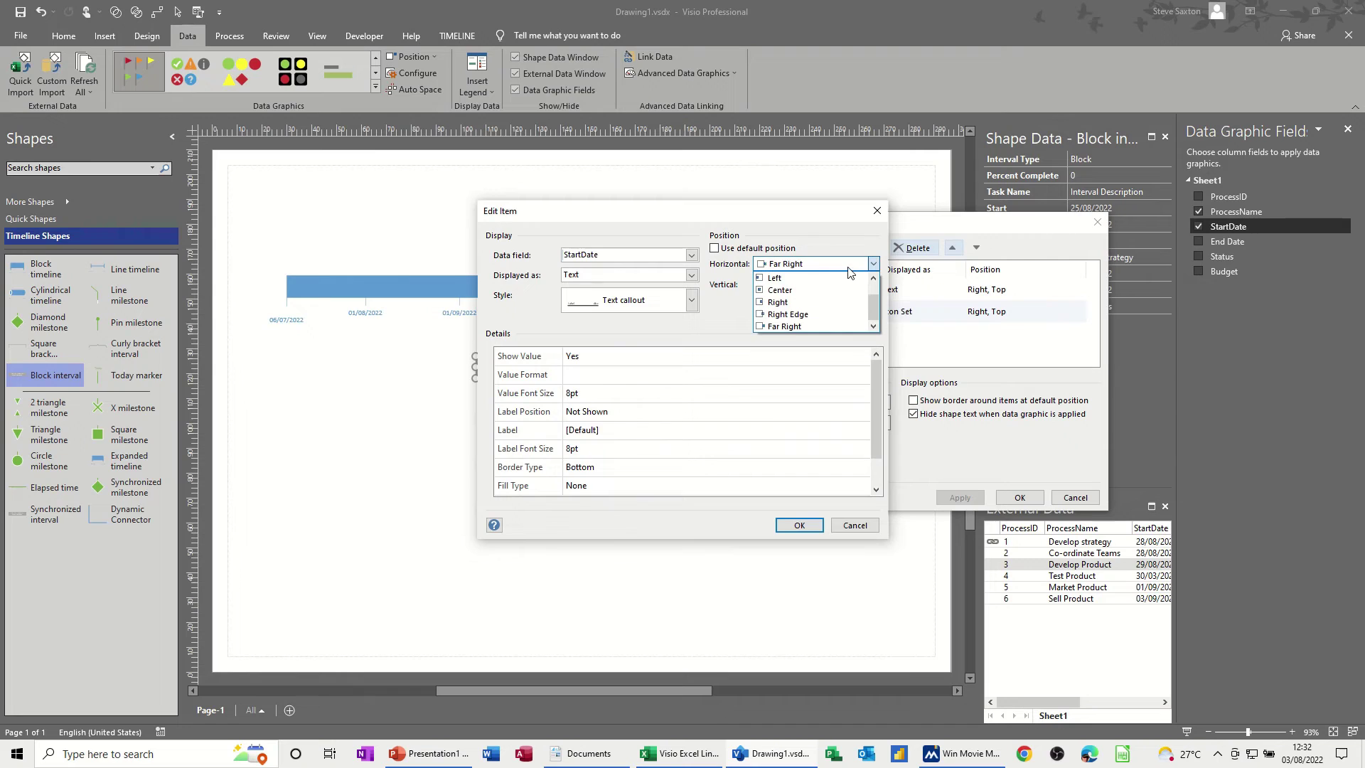
{"action": "left_click", "coordinate": [800, 283]}
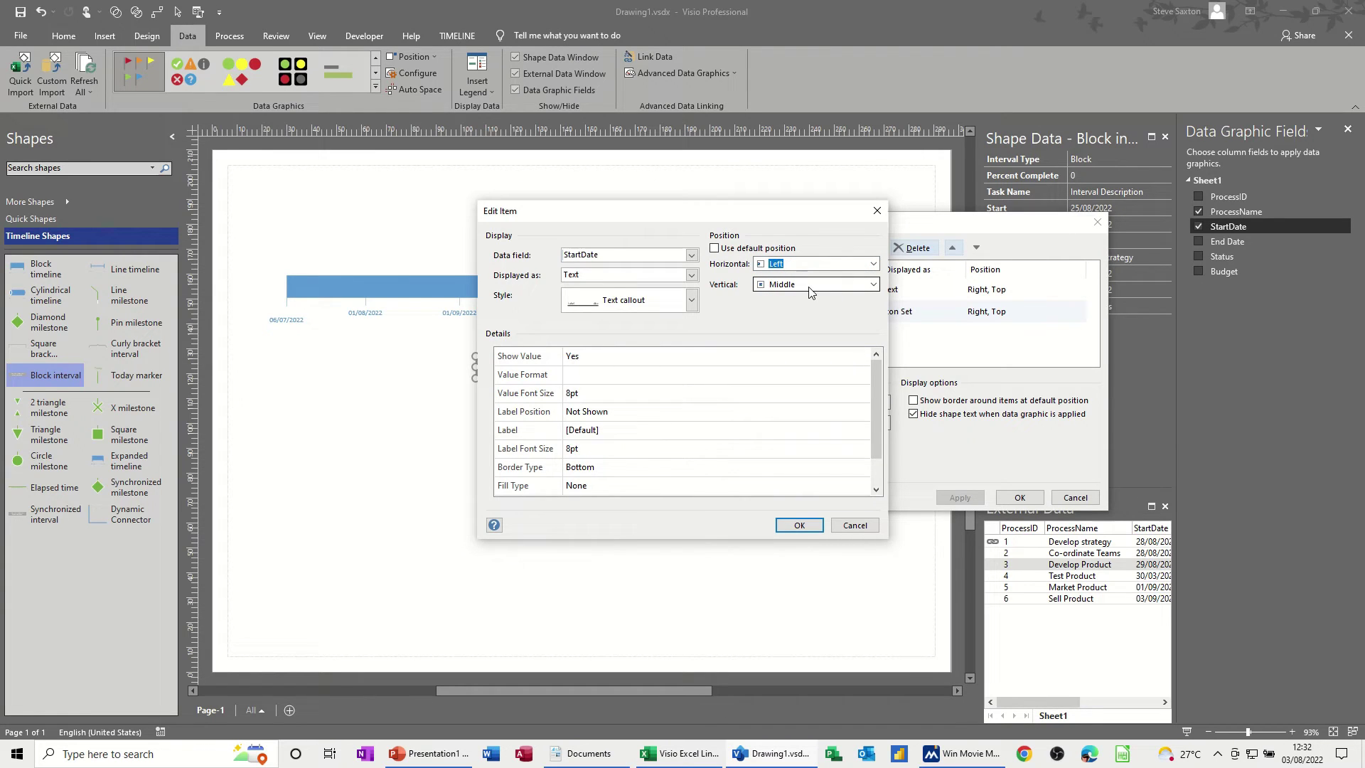
{"action": "left_click", "coordinate": [874, 285]}
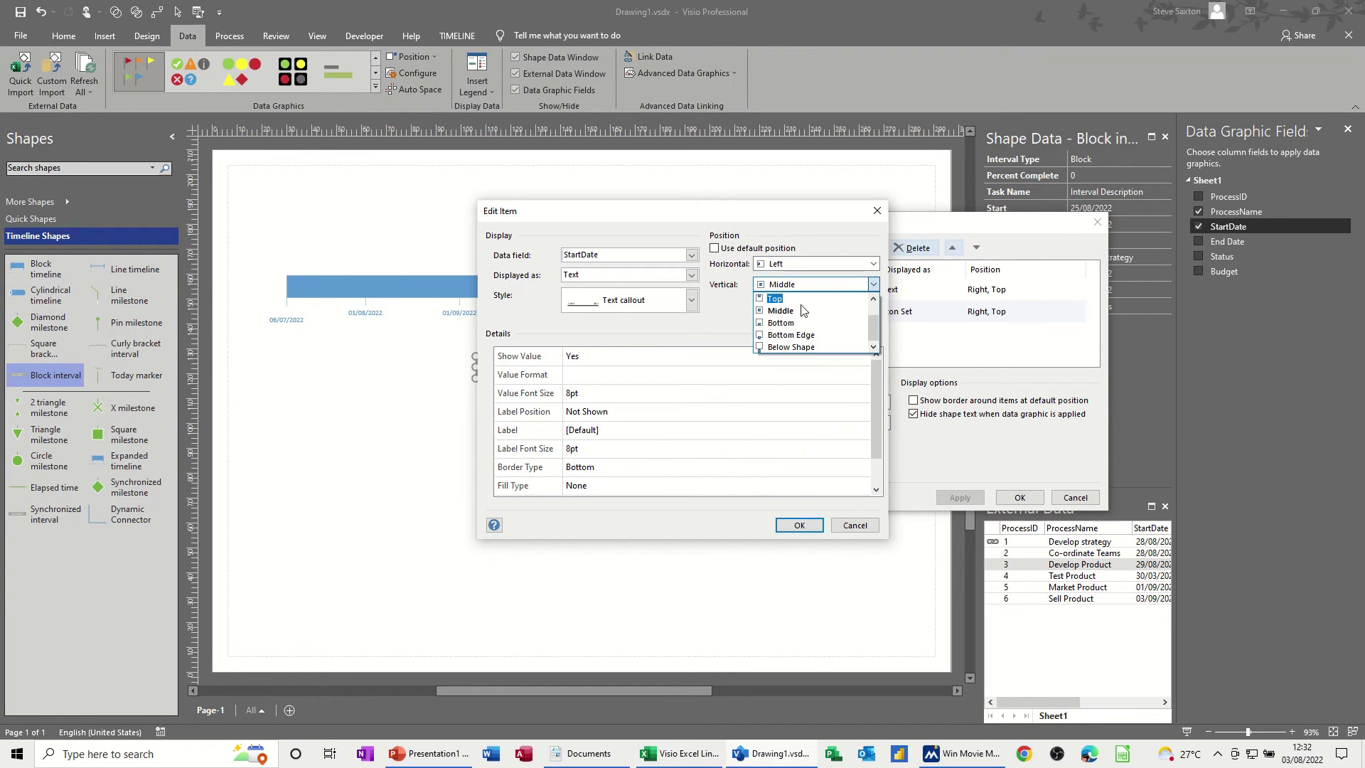
{"action": "left_click", "coordinate": [781, 323]}
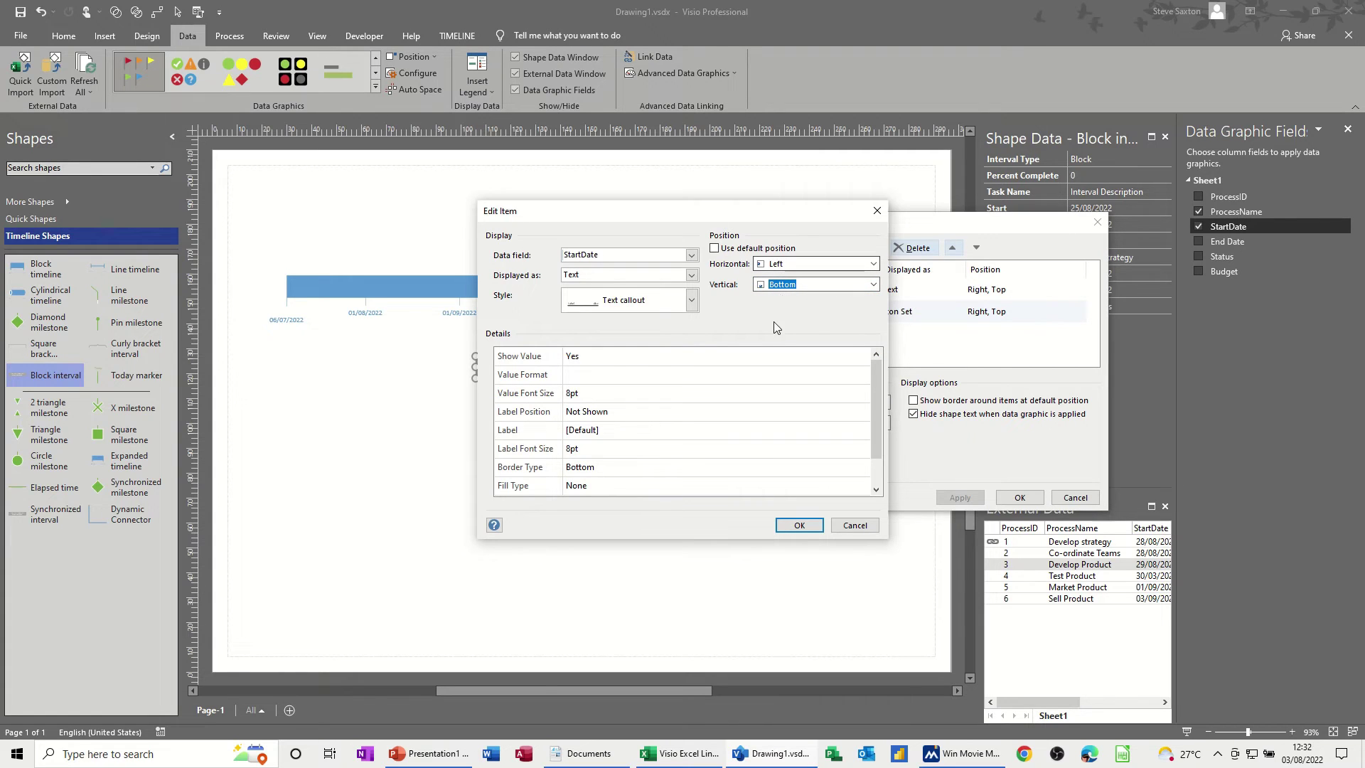
{"action": "left_click", "coordinate": [799, 524]}
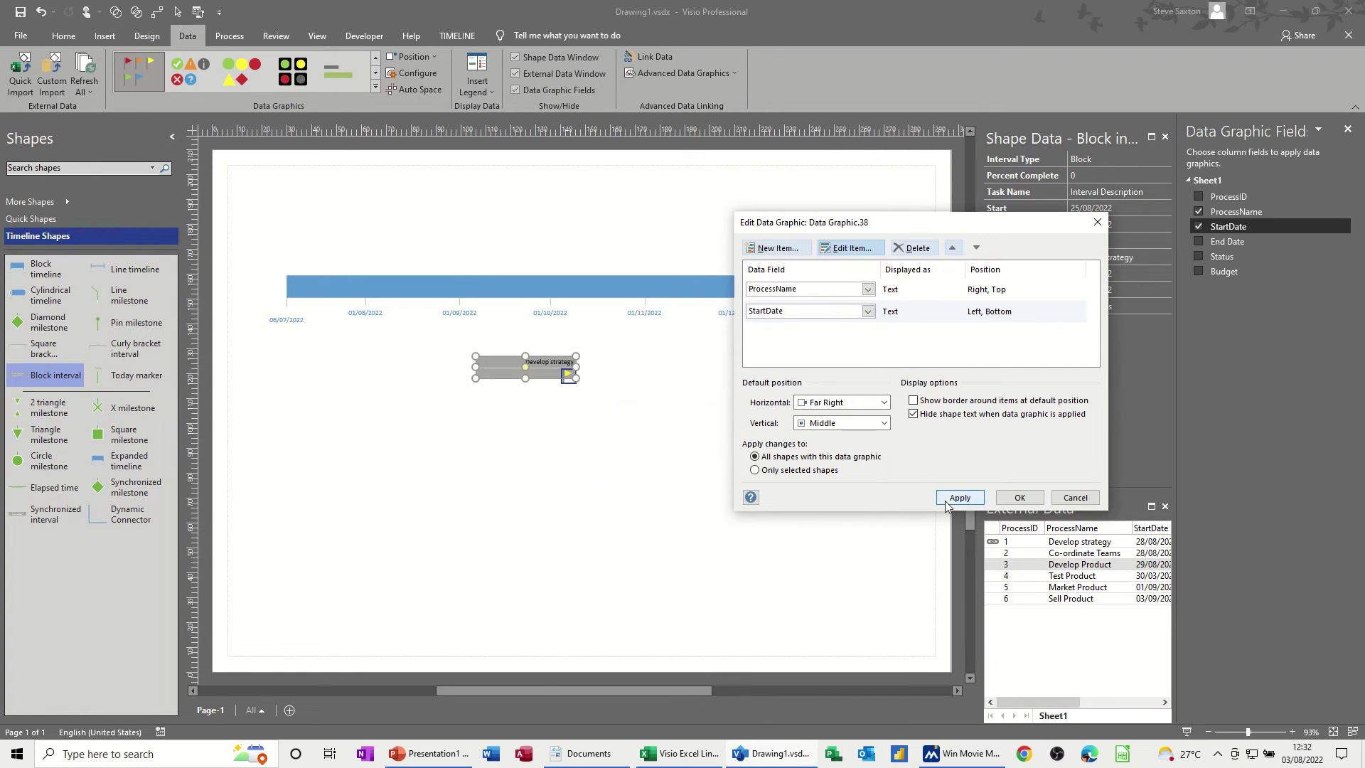
{"action": "left_click", "coordinate": [945, 501]}
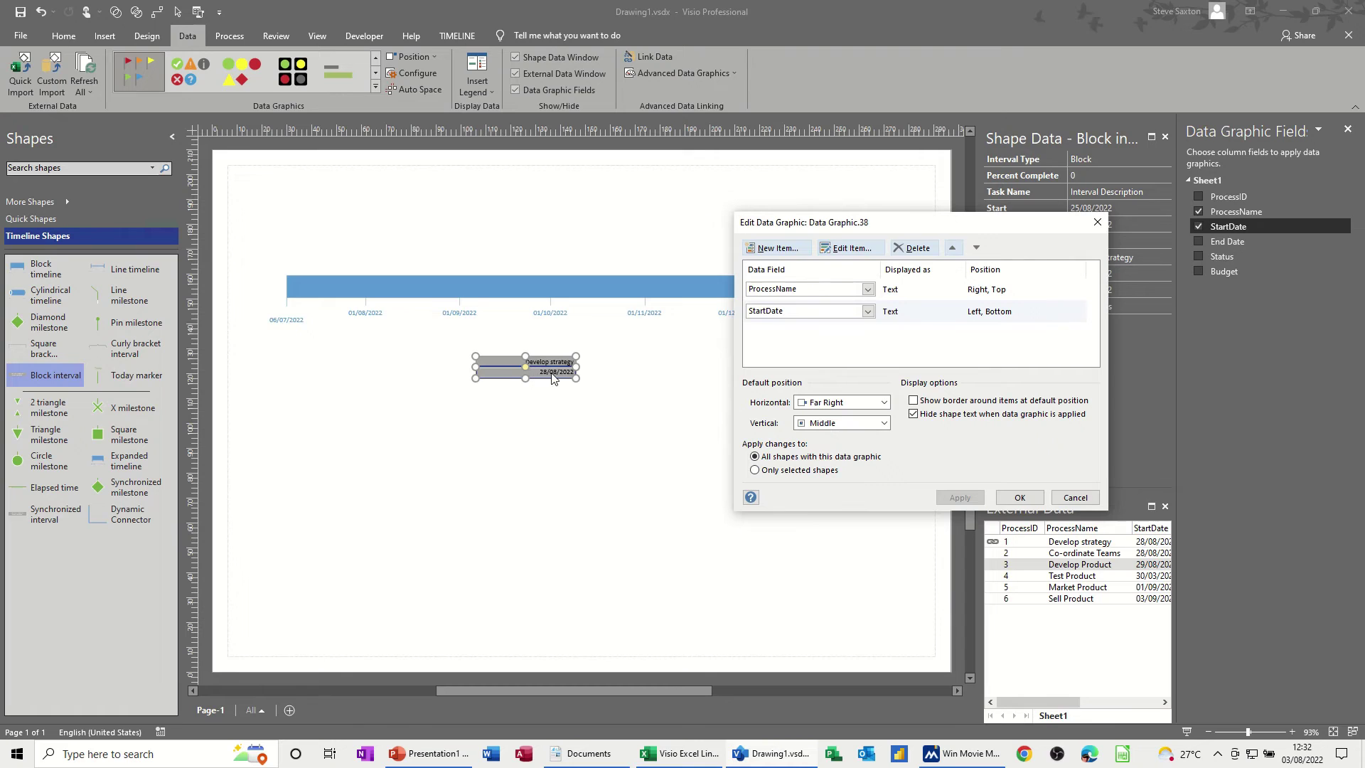
{"action": "left_click", "coordinate": [1020, 497]}
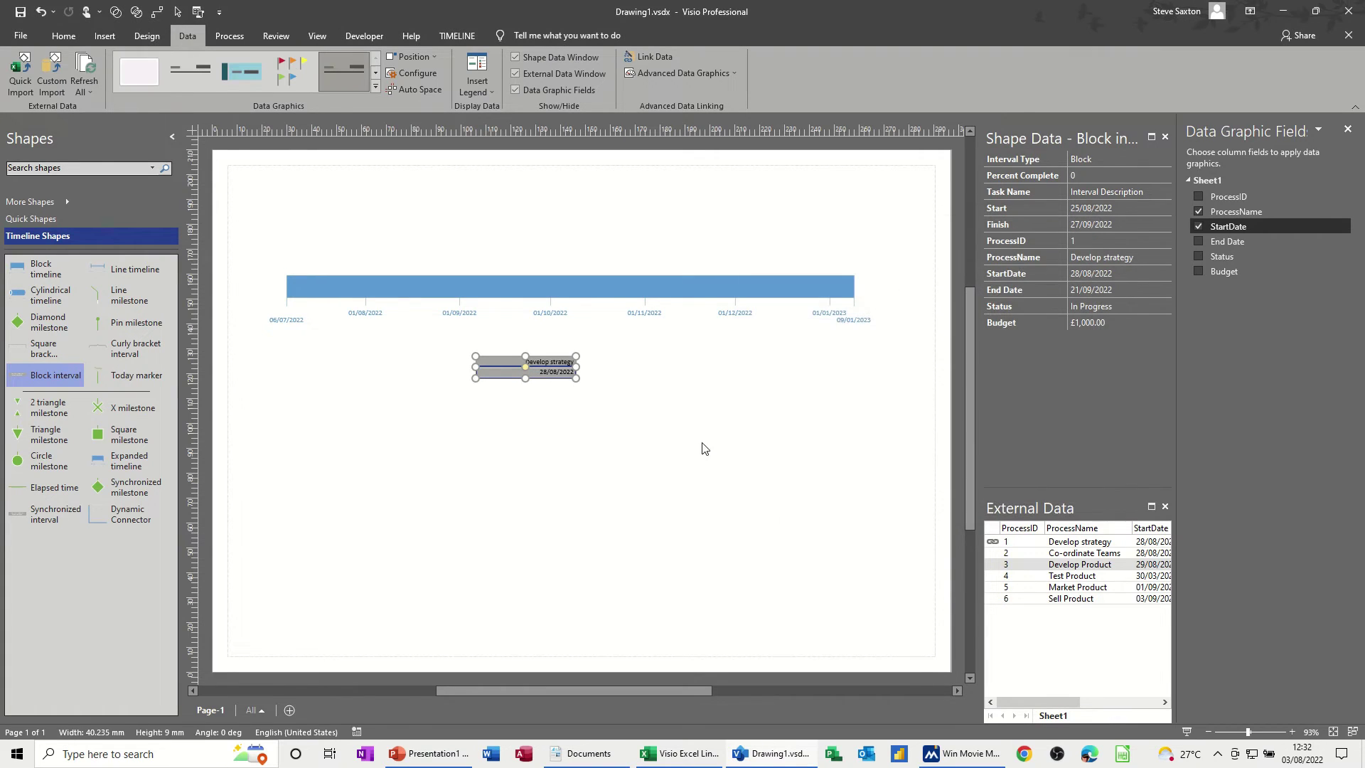
- Left-align the 28/08/2022 date callout and reselect the Develop strategy block
{"action": "left_click", "coordinate": [552, 371]}
{"action": "left_click", "coordinate": [64, 35]}
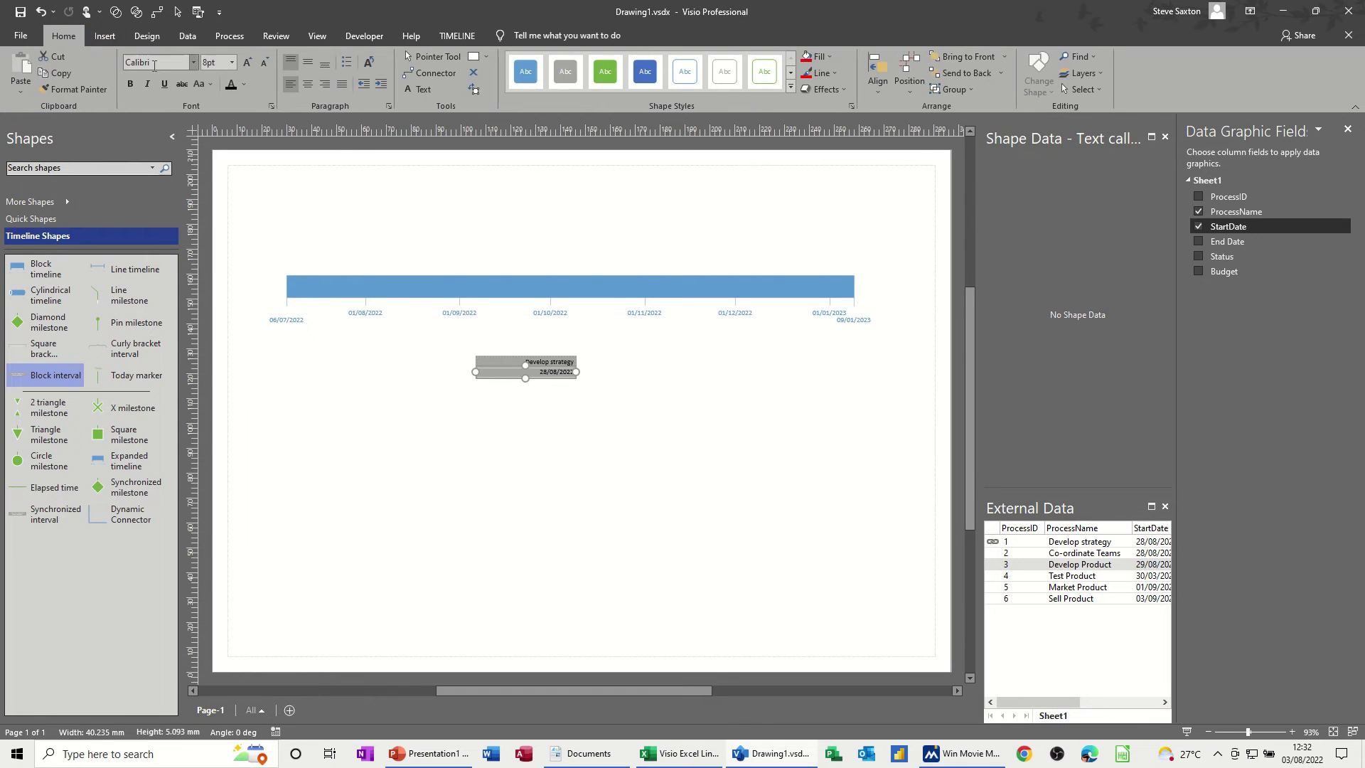
{"action": "left_click", "coordinate": [308, 83]}
{"action": "left_click", "coordinate": [293, 84]}
{"action": "left_click", "coordinate": [578, 411]}
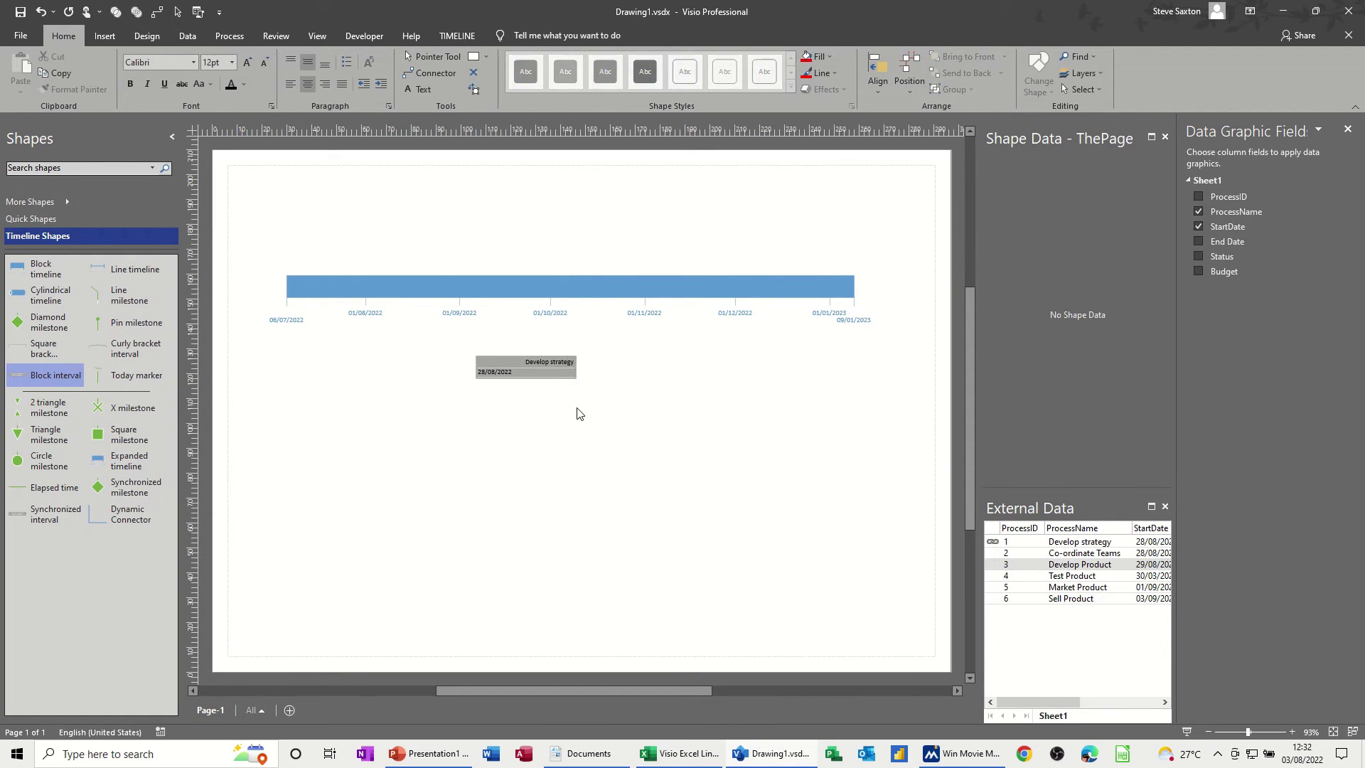
{"action": "left_click", "coordinate": [552, 366]}
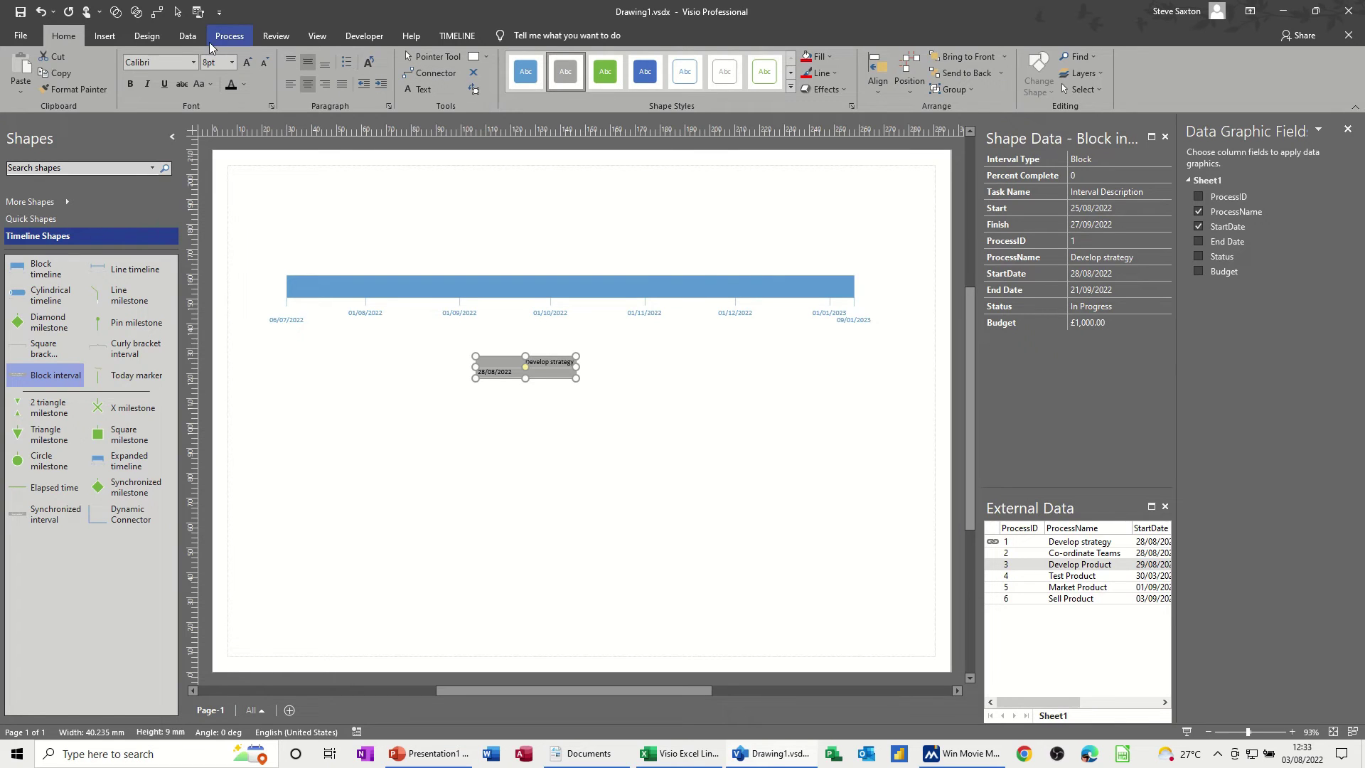
- Add End Date to the Develop strategy block's data graphic and select its item for editing
{"action": "left_click", "coordinate": [188, 37]}
{"action": "left_click", "coordinate": [1198, 241]}
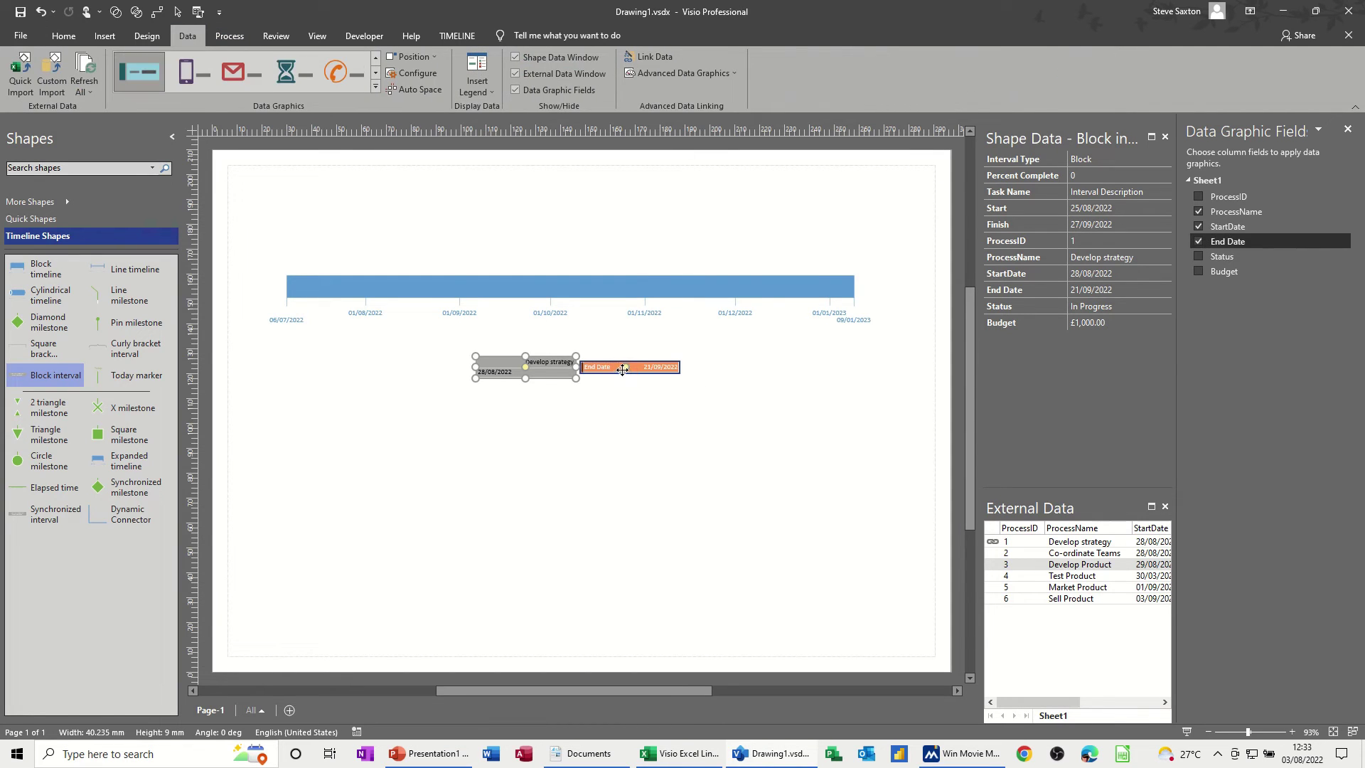
{"action": "left_click", "coordinate": [682, 73]}
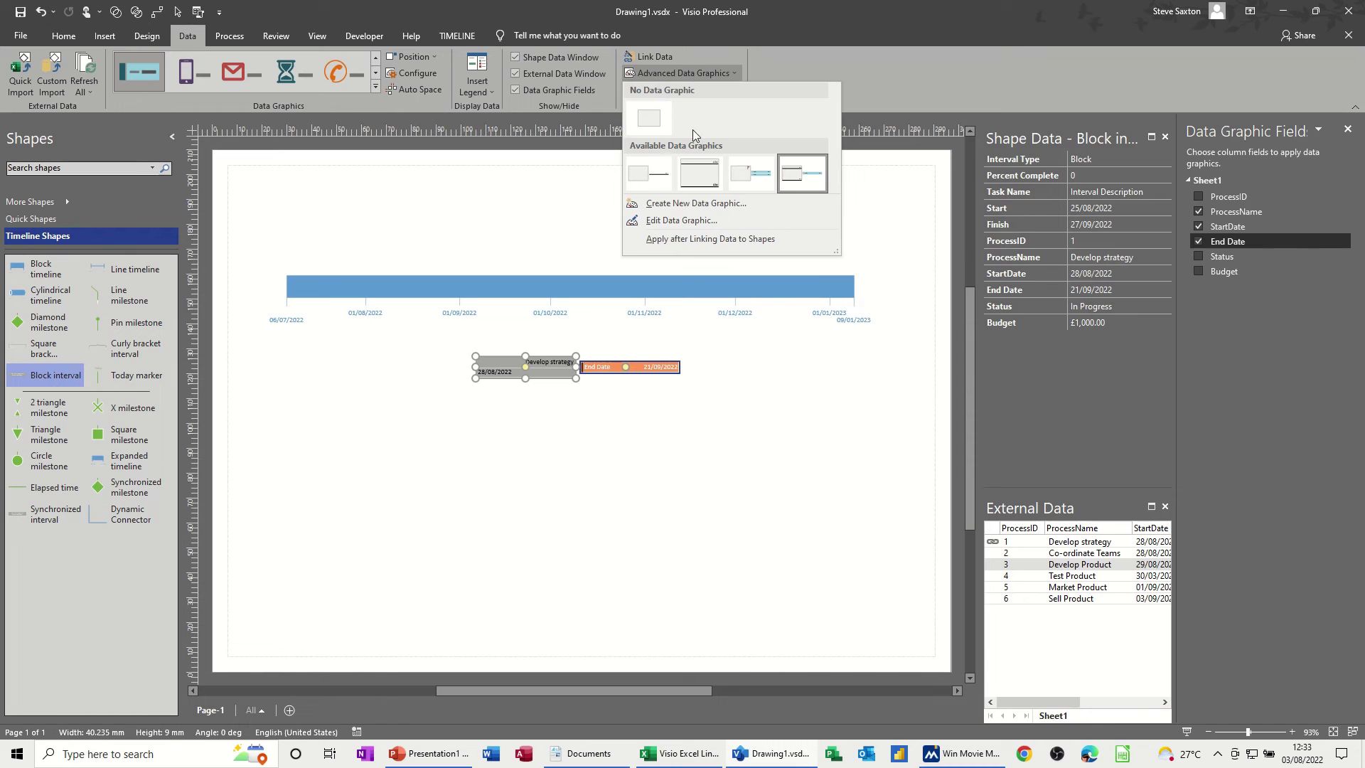
{"action": "left_click", "coordinate": [698, 220]}
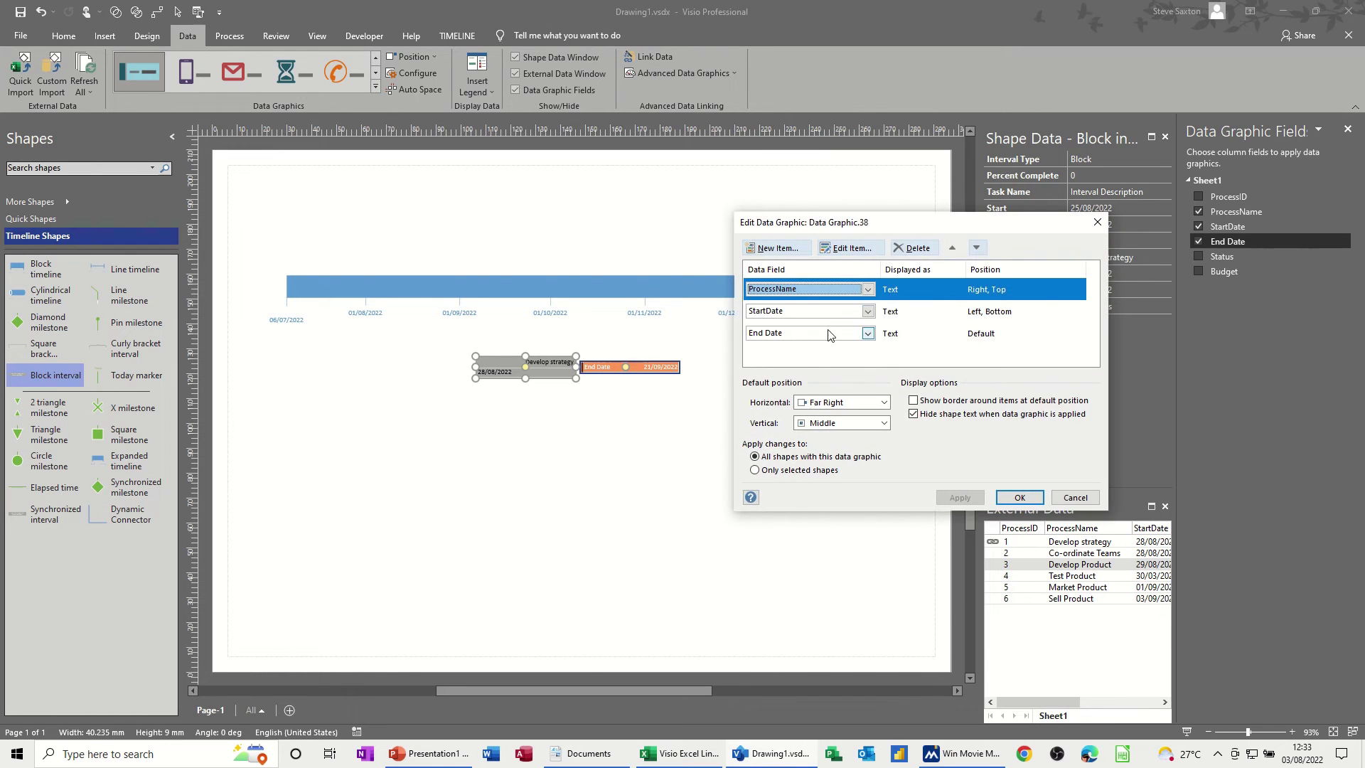
{"action": "left_click", "coordinate": [834, 335]}
{"action": "left_click", "coordinate": [859, 255]}
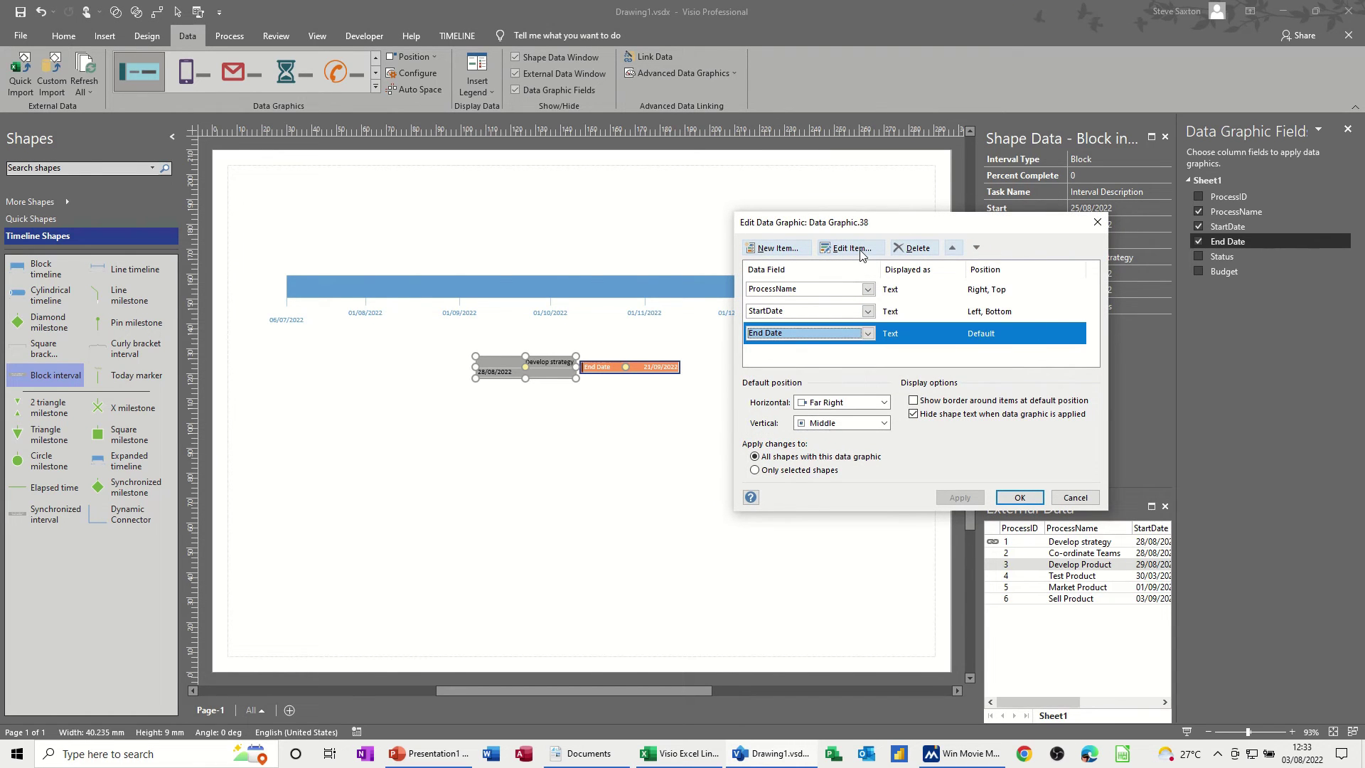
{"action": "left_click", "coordinate": [859, 254]}
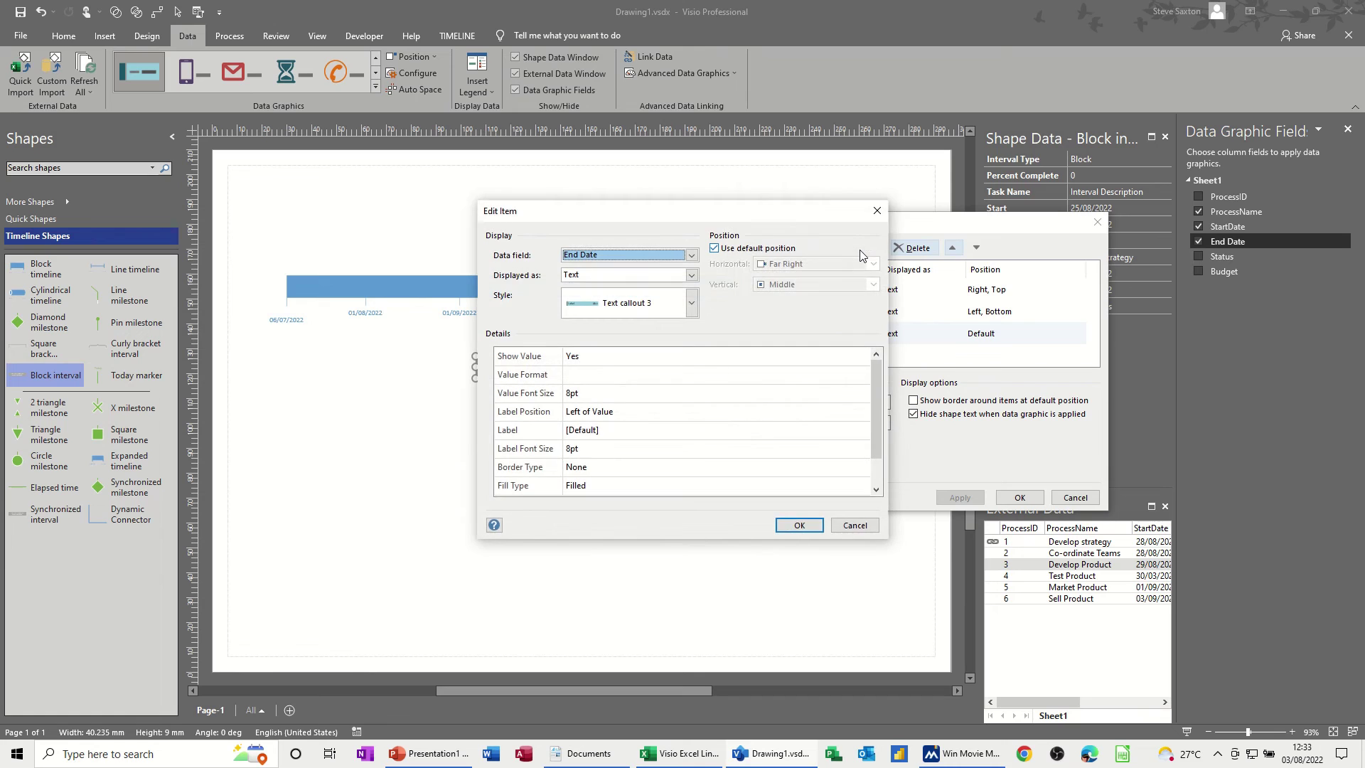
- Show End Date as a plain Text callout with its label Not Shown
{"action": "left_click", "coordinate": [691, 310]}
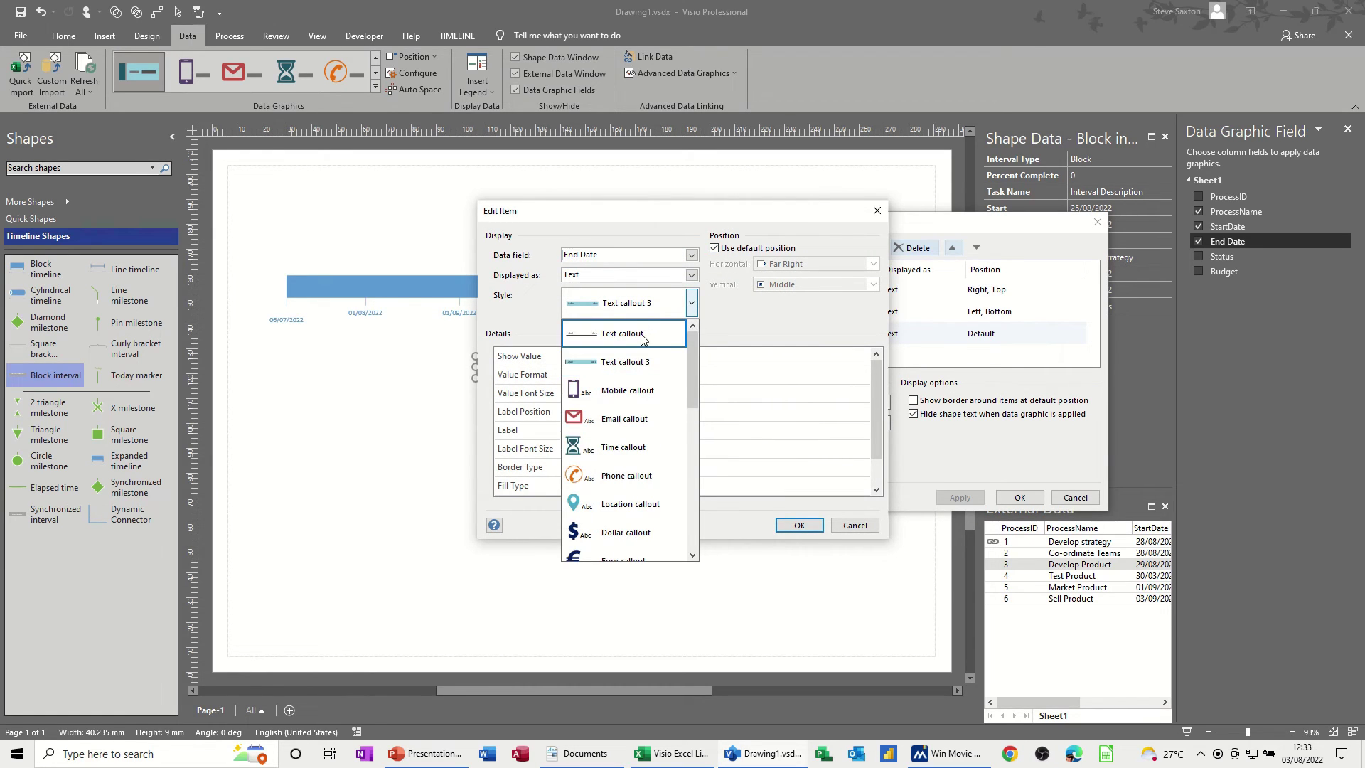
{"action": "left_click", "coordinate": [643, 334]}
{"action": "left_click", "coordinate": [637, 417]}
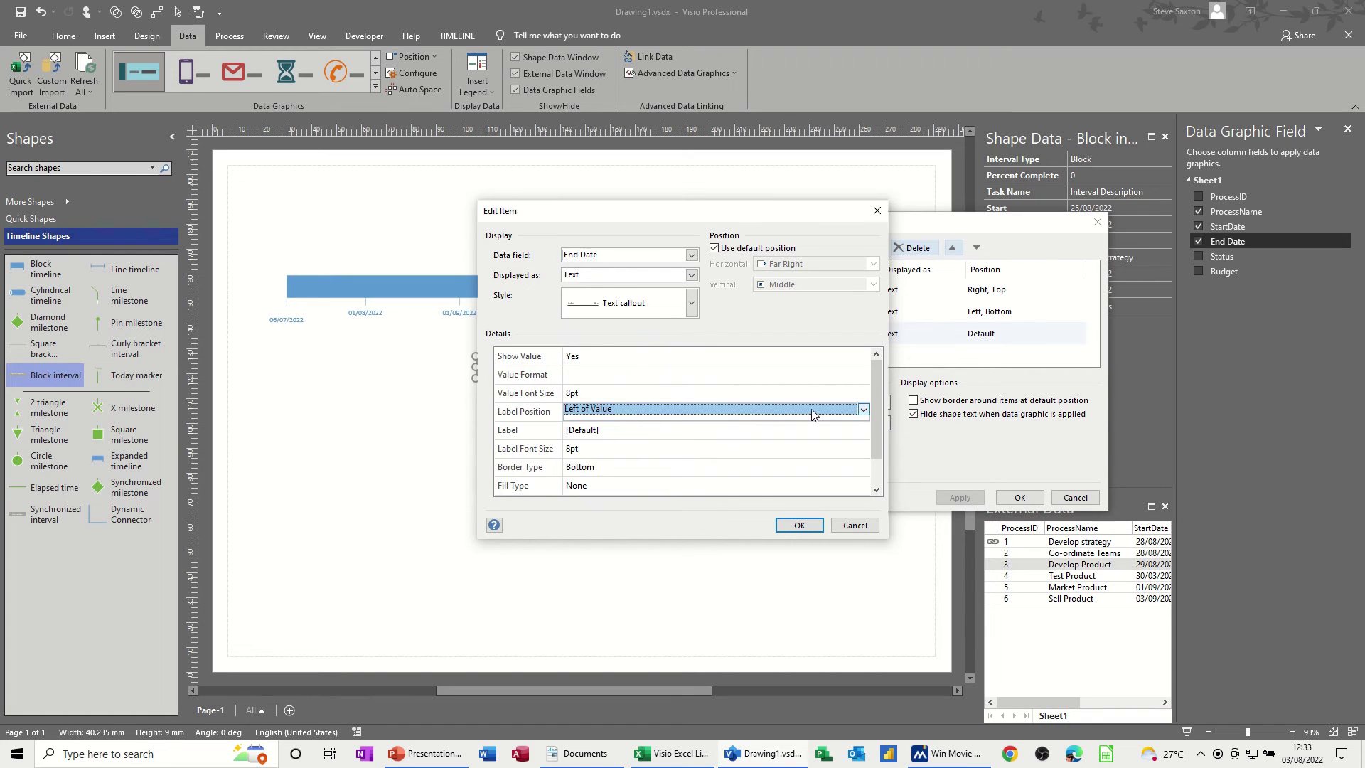
{"action": "left_click", "coordinate": [863, 409]}
{"action": "left_click", "coordinate": [826, 421]}
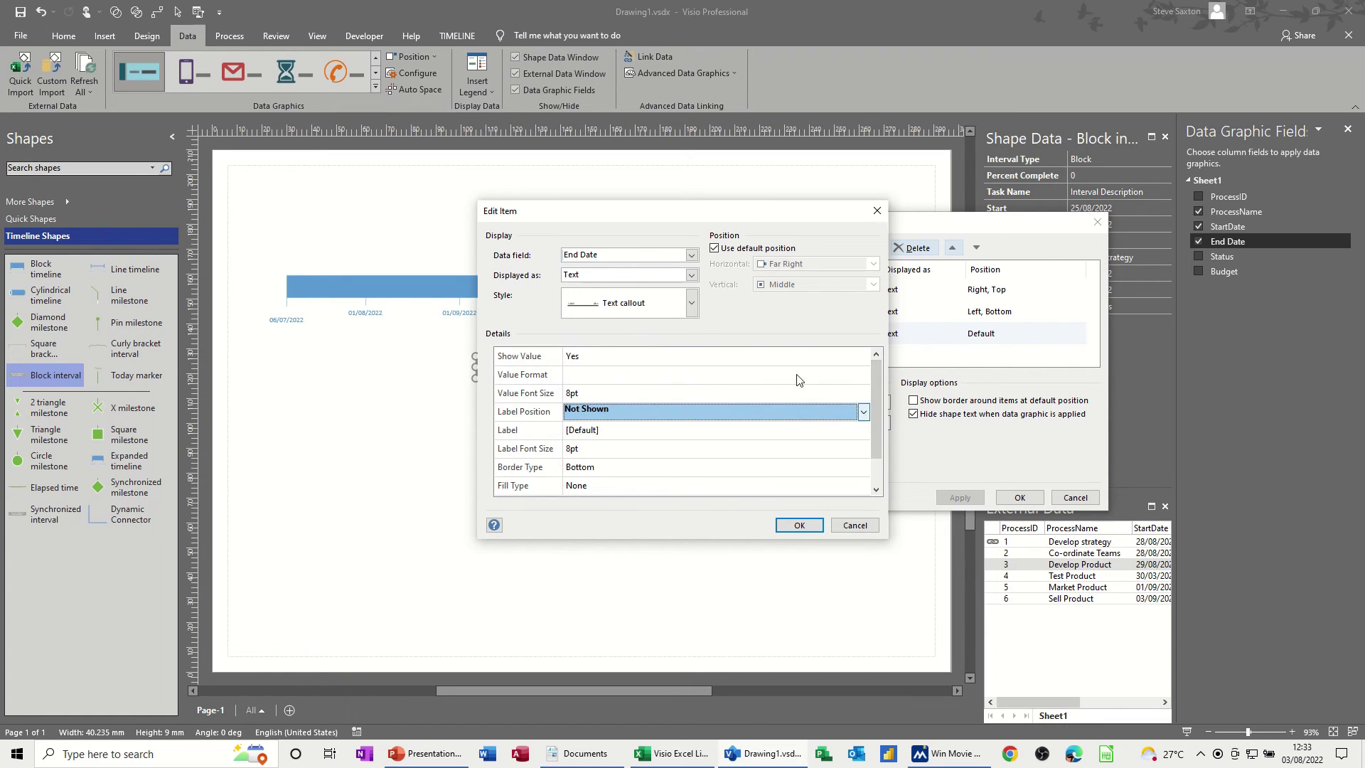
- Position End Date at Horizontal Right, Vertical Bottom, apply it, and nudge the block up
{"action": "left_click", "coordinate": [715, 248]}
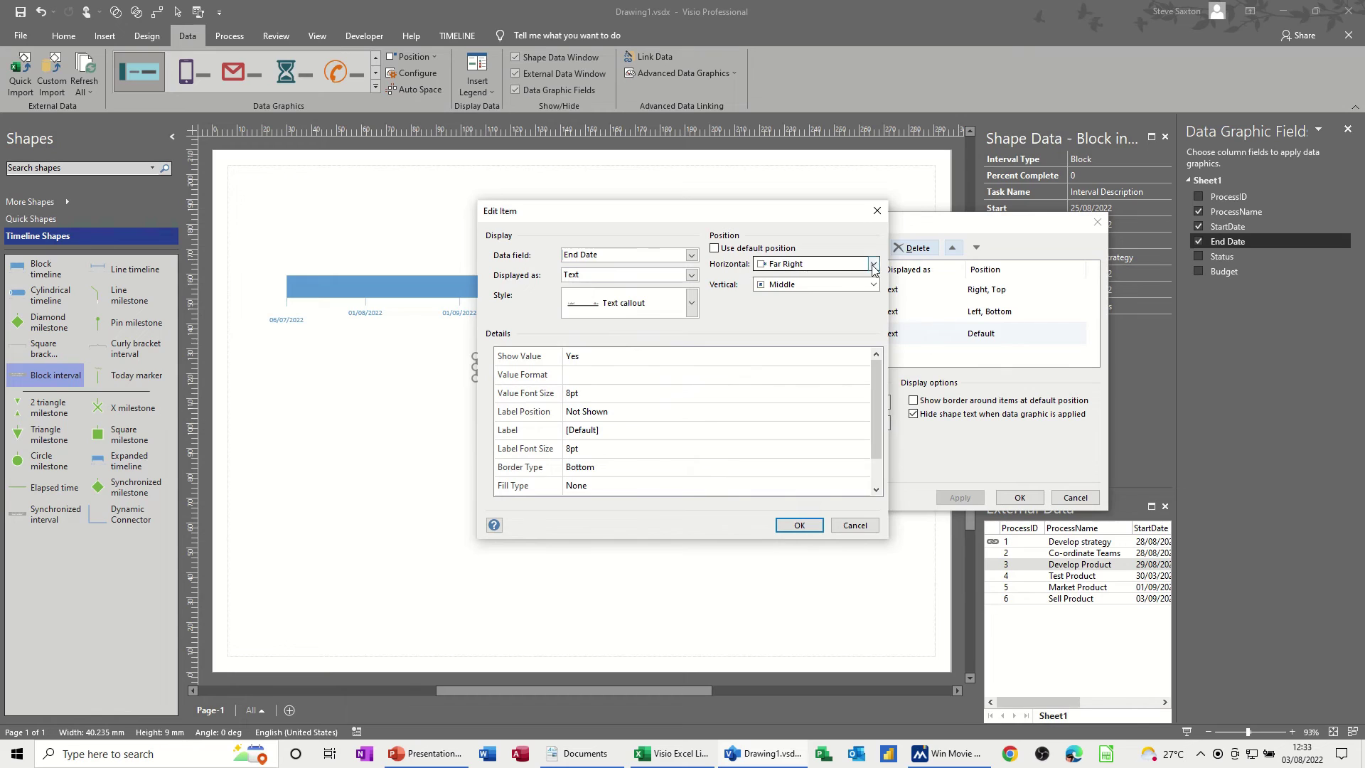
{"action": "left_click", "coordinate": [873, 264]}
{"action": "left_click", "coordinate": [777, 302]}
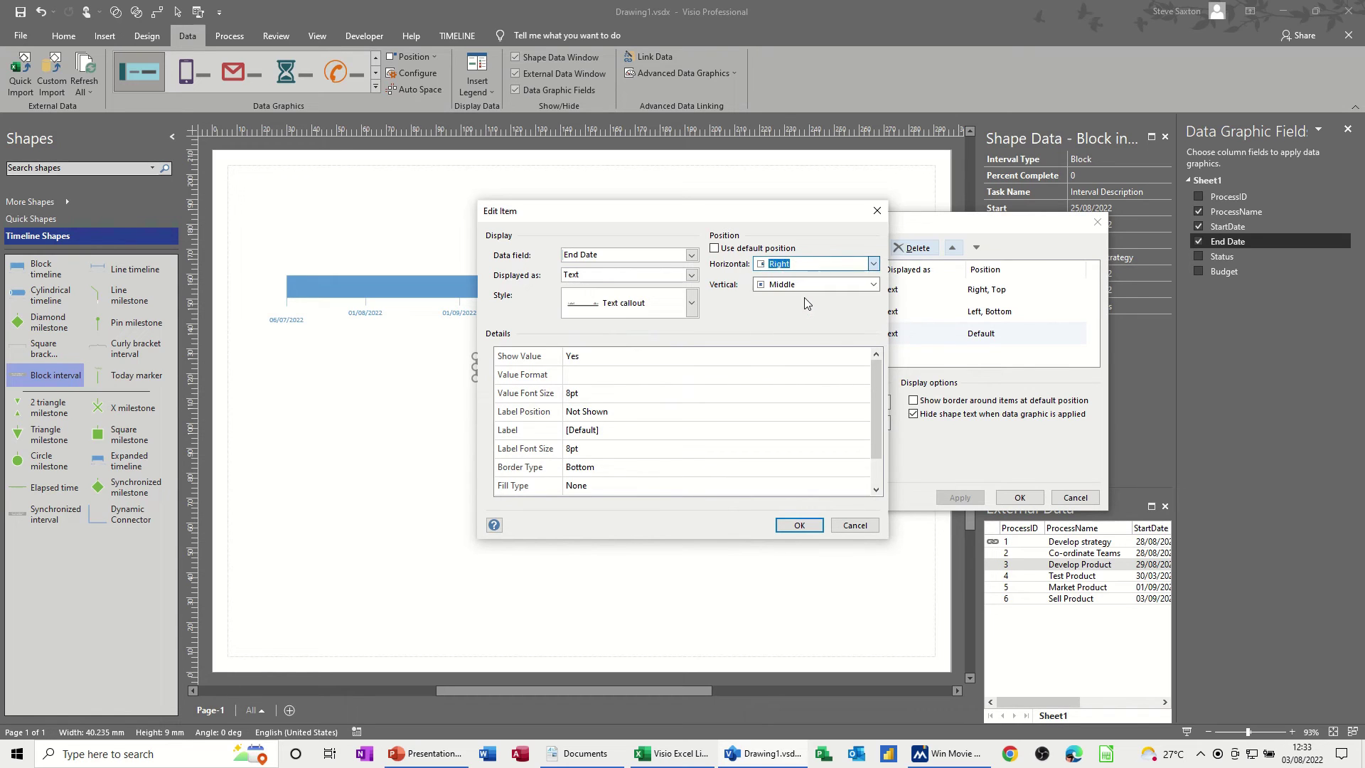
{"action": "left_click", "coordinate": [873, 285]}
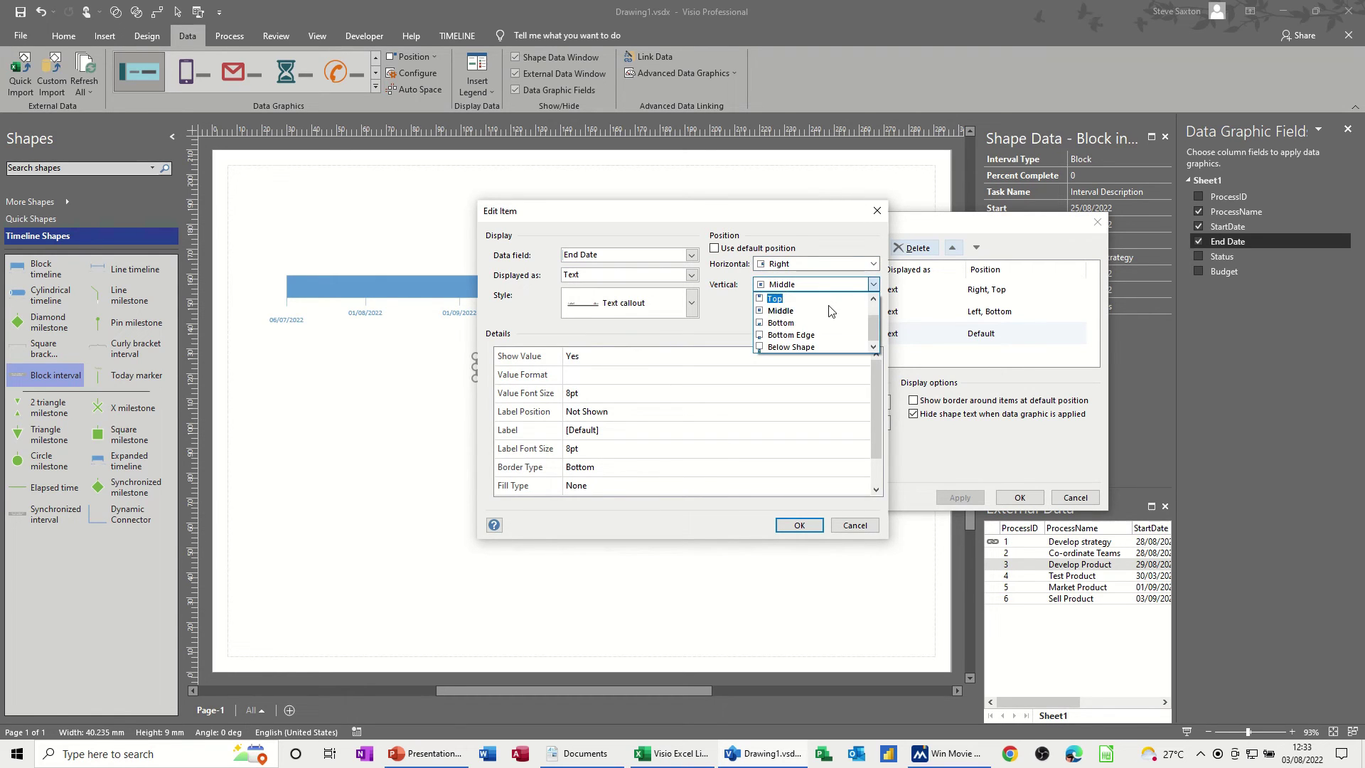
{"action": "left_click", "coordinate": [814, 324]}
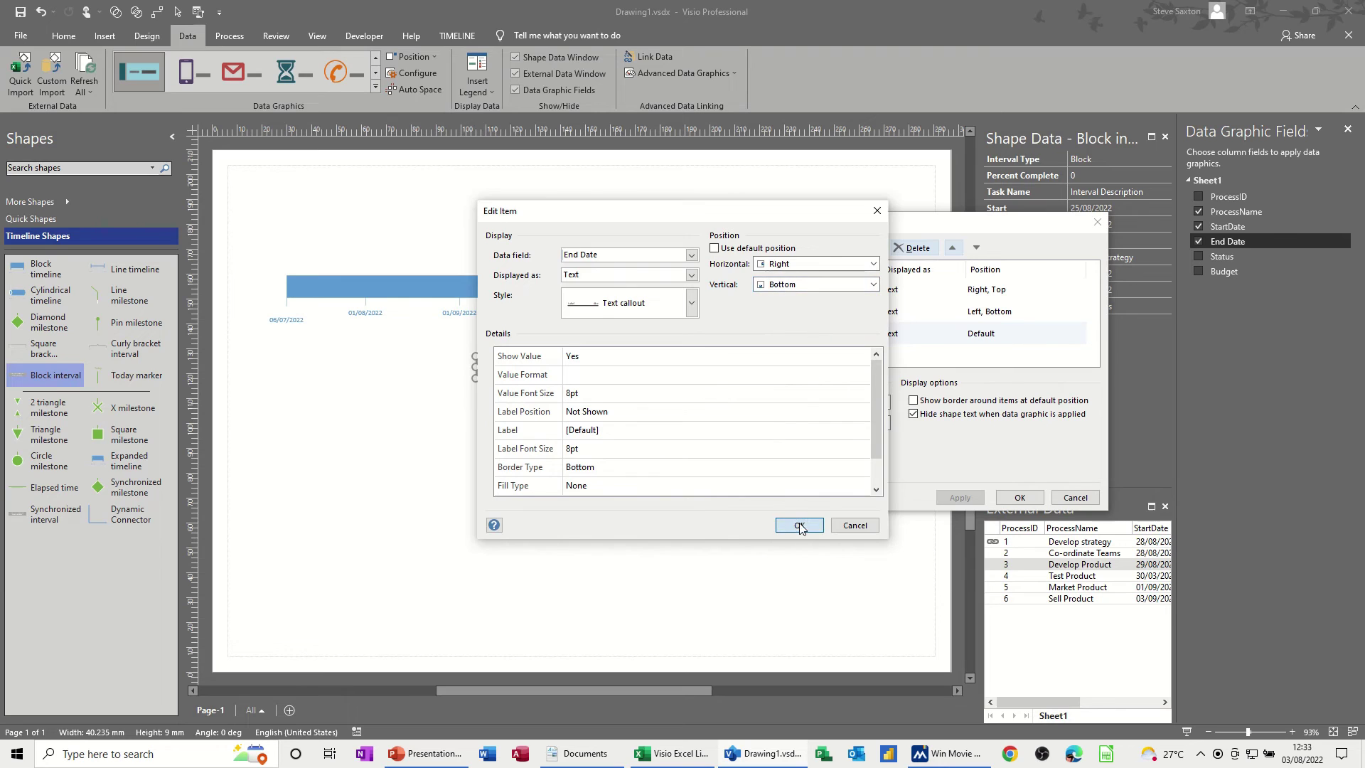
{"action": "left_click", "coordinate": [799, 526]}
{"action": "left_click", "coordinate": [948, 500]}
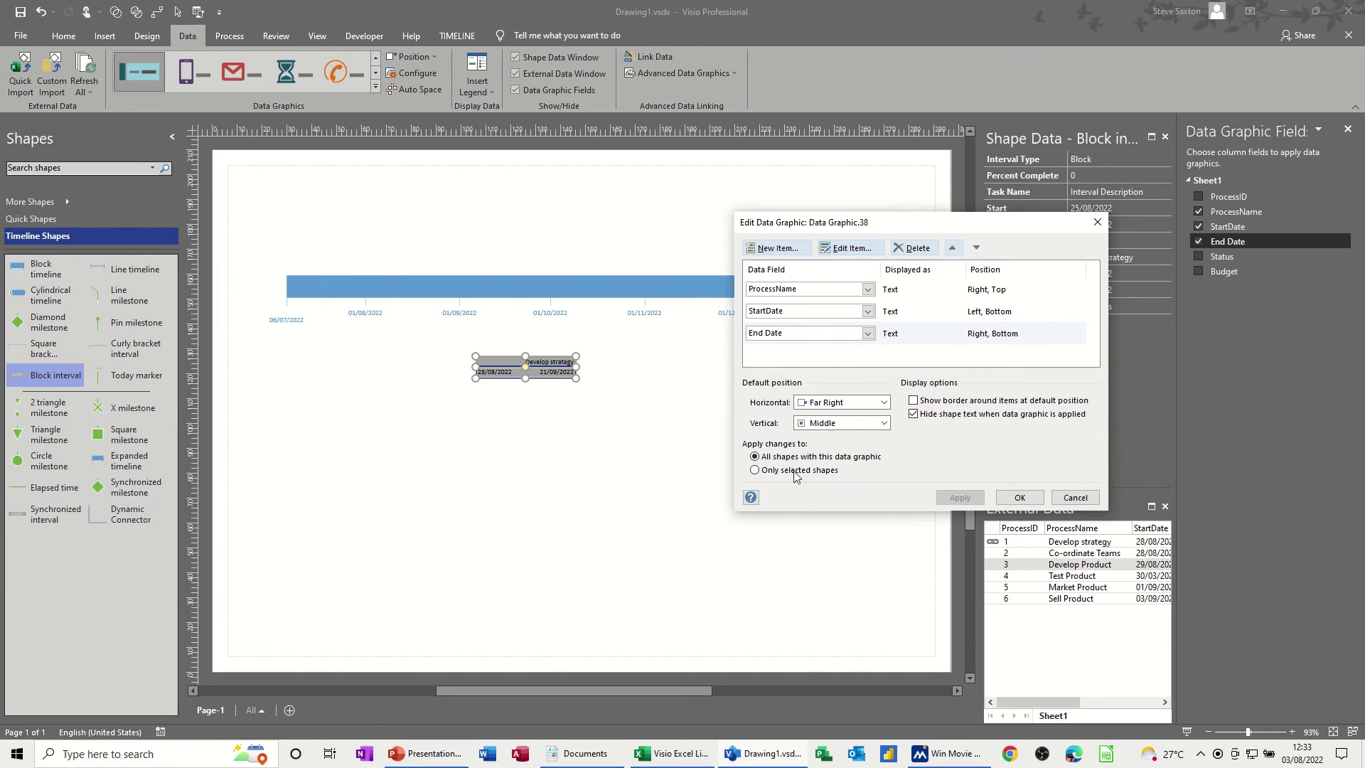
{"action": "left_click", "coordinate": [1029, 502]}
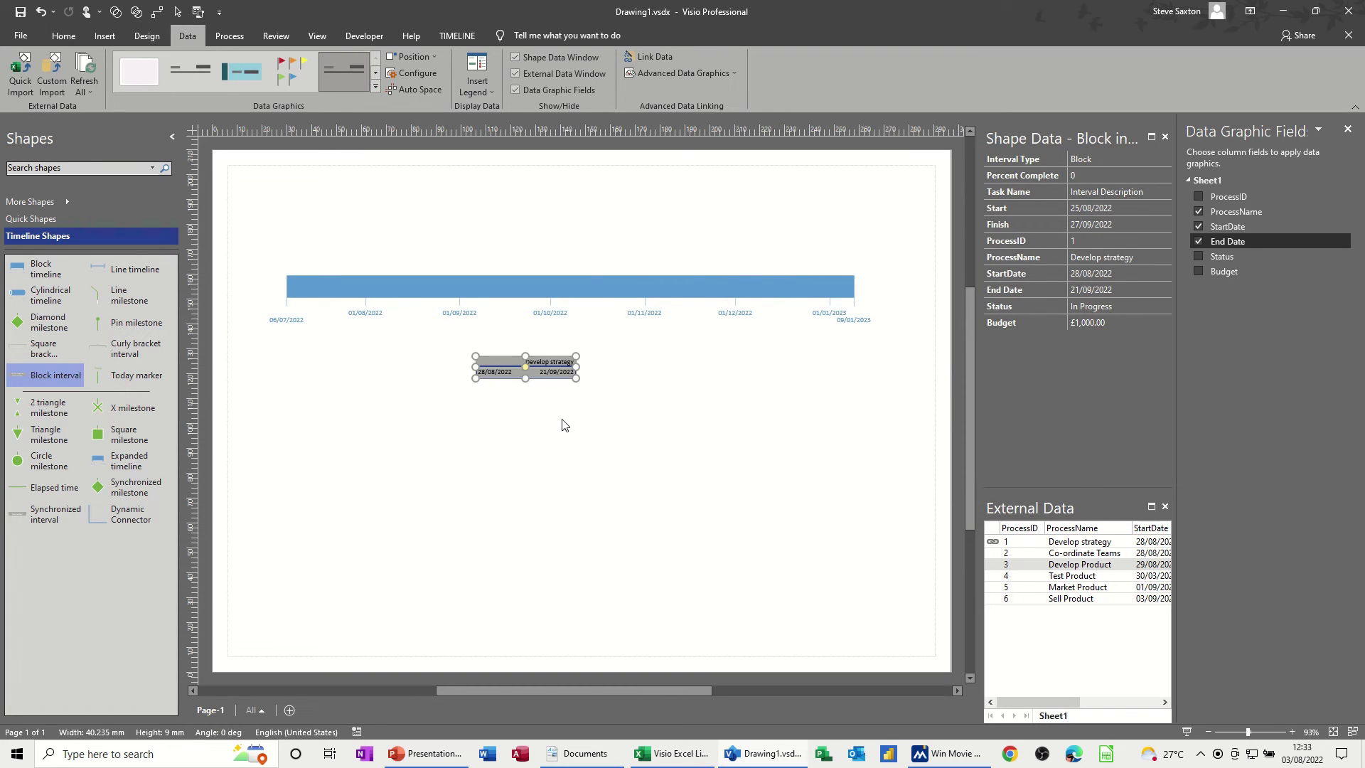
{"action": "left_click", "coordinate": [562, 425]}
{"action": "left_click_drag", "start_coordinate": [552, 368], "coordinate": [549, 350]}
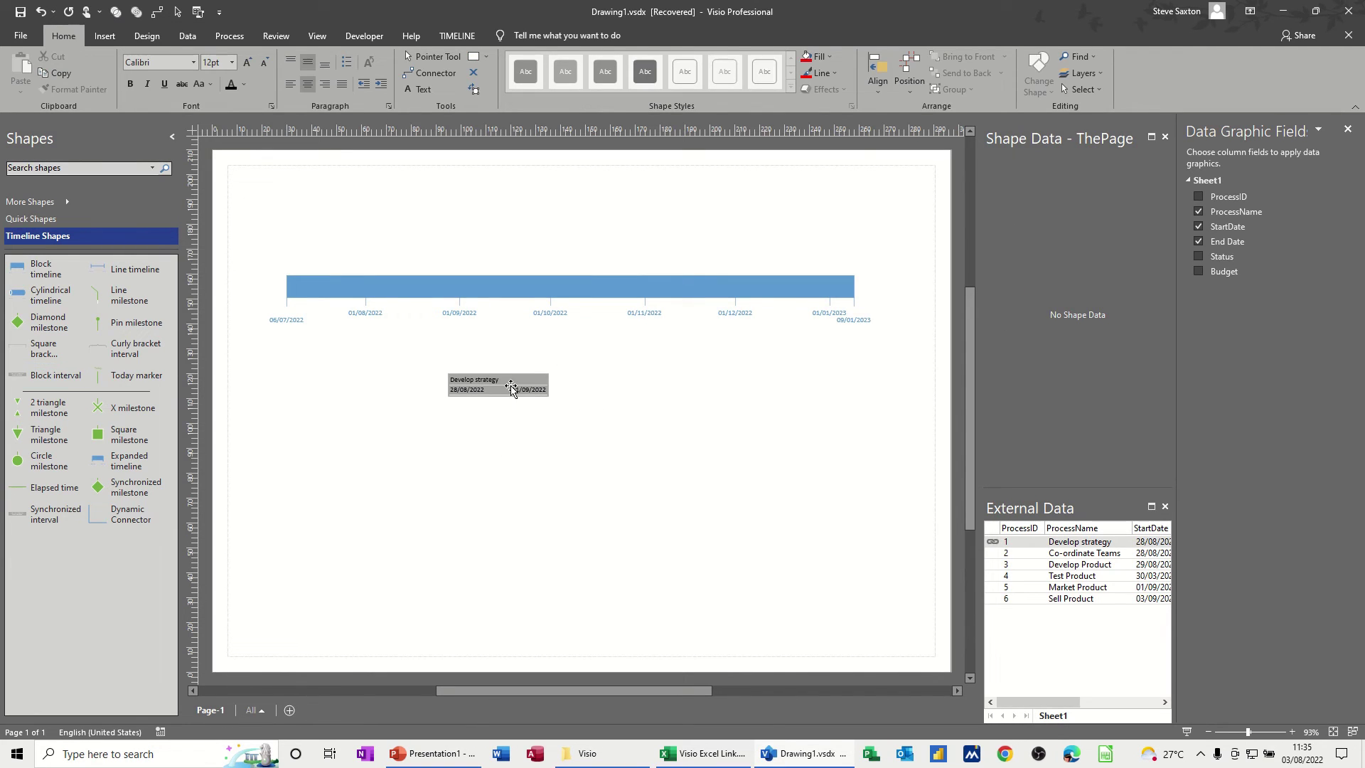
- Move the Develop strategy block left under the timeline and pick Block interval as the placed shape
{"action": "left_click_drag", "start_coordinate": [506, 378], "coordinate": [411, 373]}
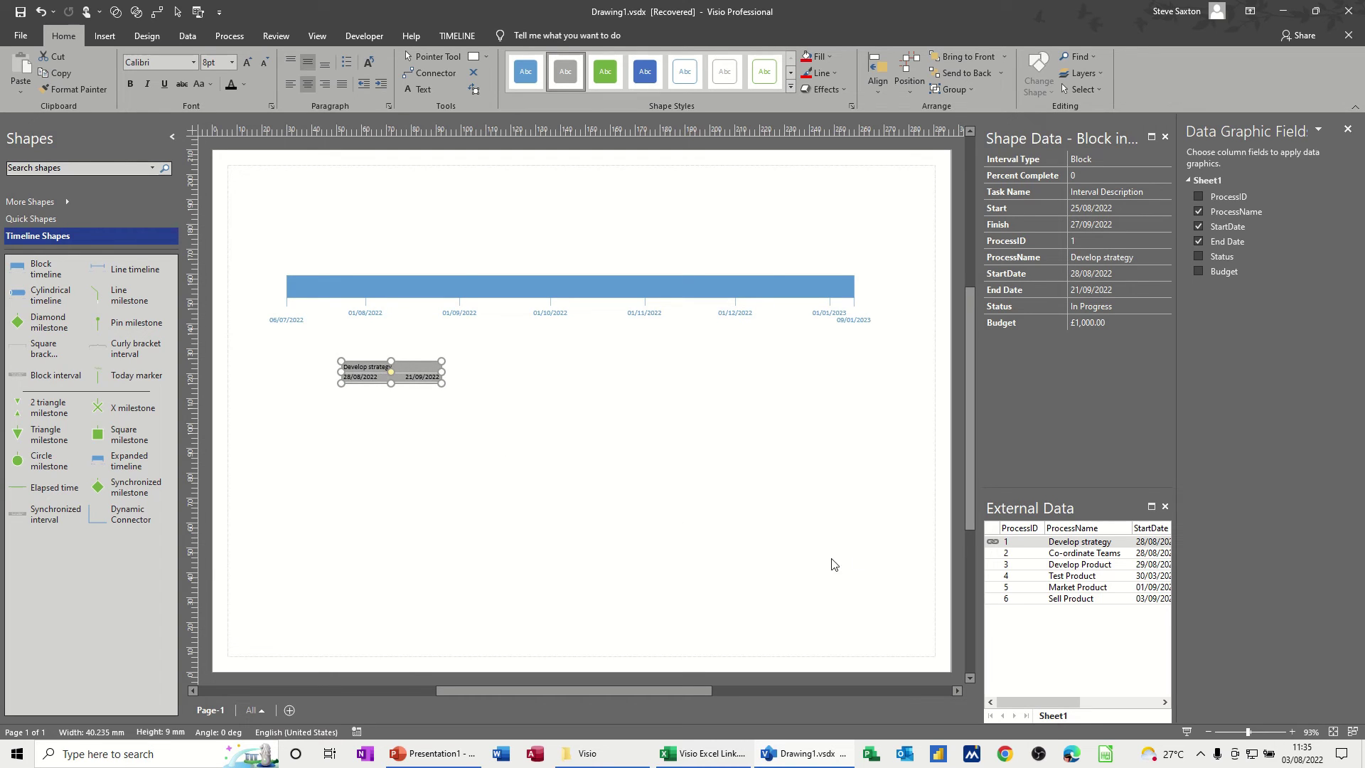
{"action": "mouse_move", "coordinate": [1059, 558]}
{"action": "left_mouse_down"}
{"action": "mouse_move", "coordinate": [756, 467]}
{"action": "mouse_move", "coordinate": [1077, 545]}
{"action": "left_mouse_up"}
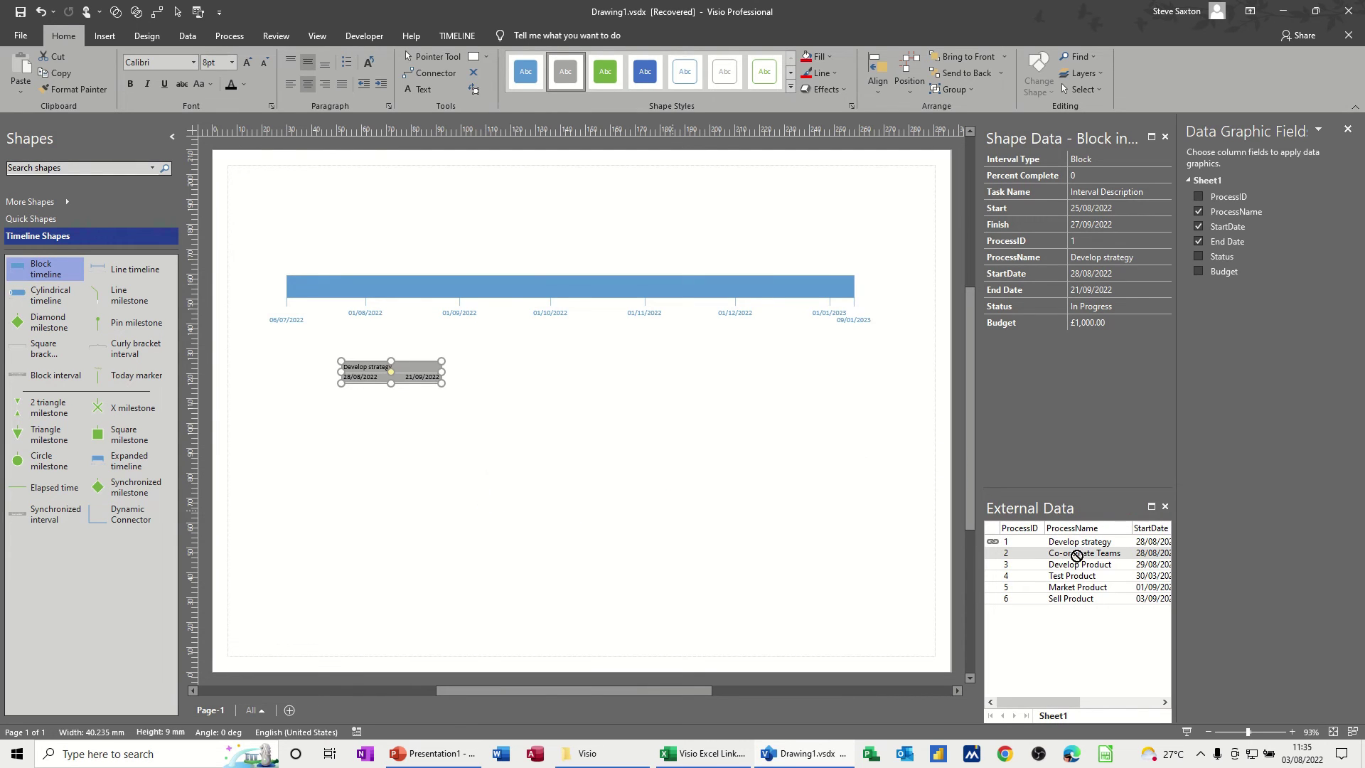
{"action": "left_click", "coordinate": [50, 377]}
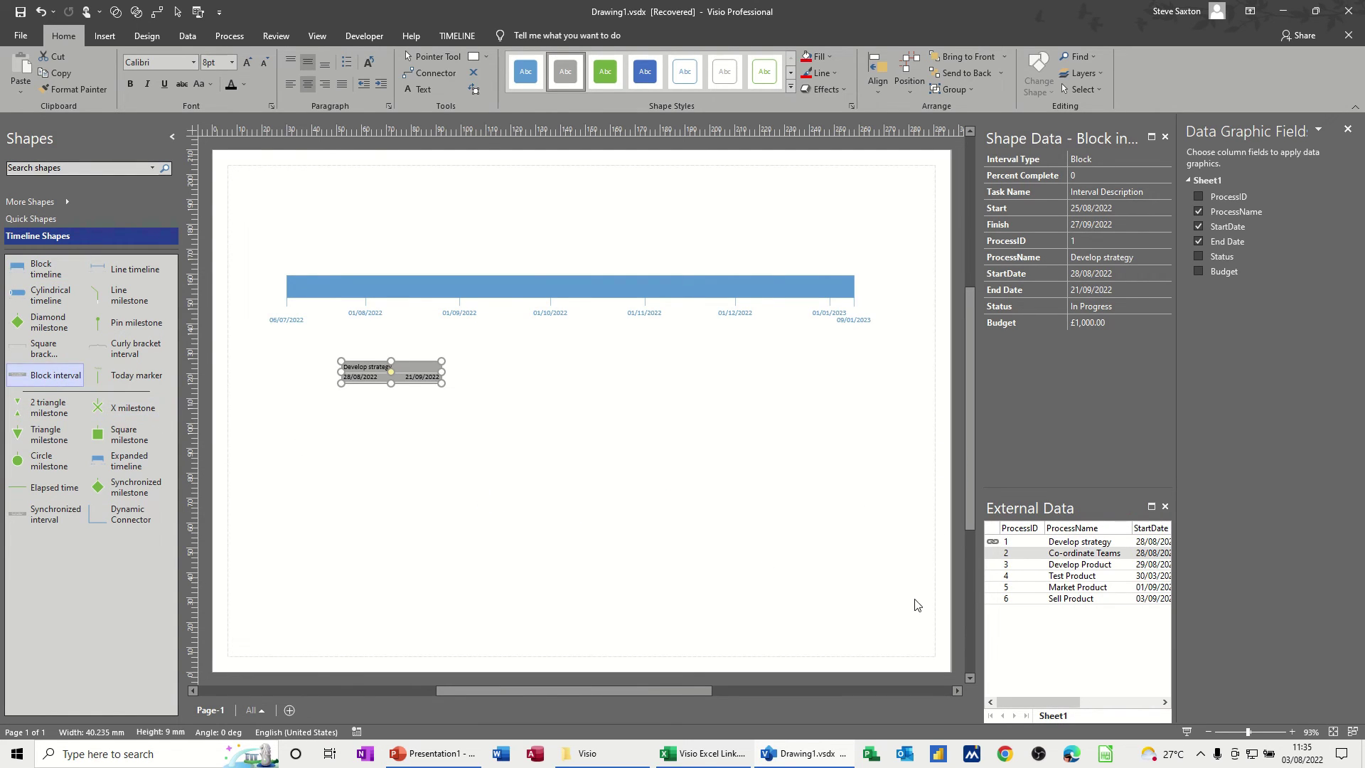
- Place the Co-ordinate Teams row as a linked interval showing ProcessName, StartDate and End Date
{"action": "left_click_drag", "start_coordinate": [1070, 554], "coordinate": [617, 442]}
{"action": "left_click", "coordinate": [703, 452]}
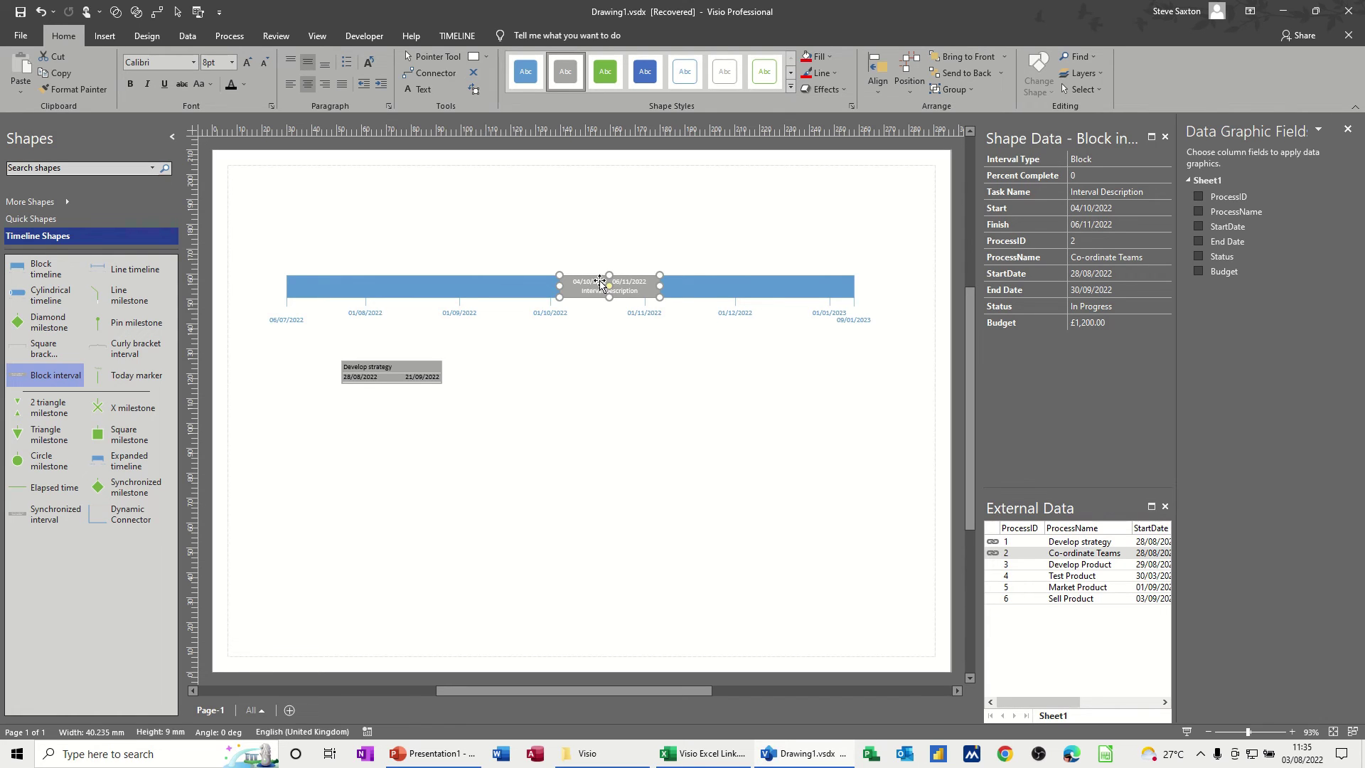
{"action": "left_click", "coordinate": [1199, 212]}
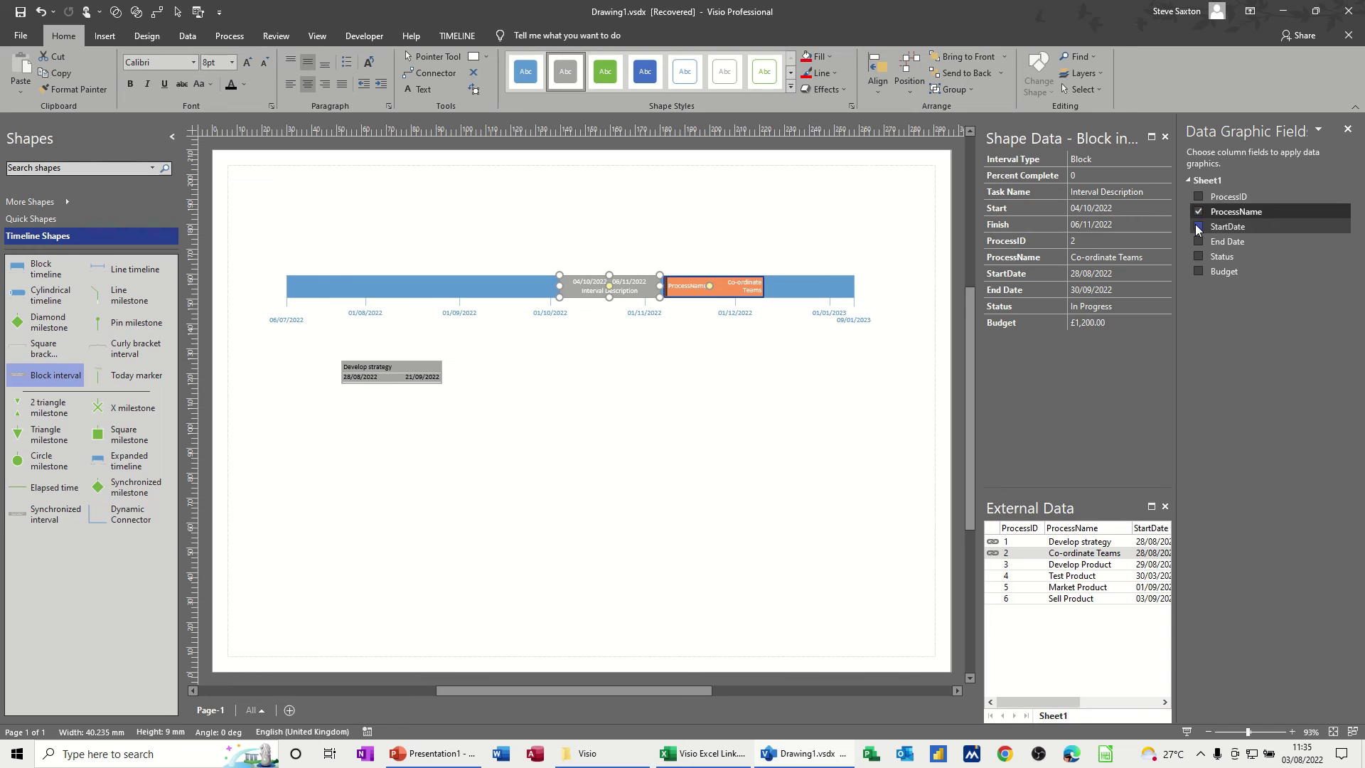
{"action": "left_click", "coordinate": [1197, 226]}
{"action": "left_click", "coordinate": [1199, 241]}
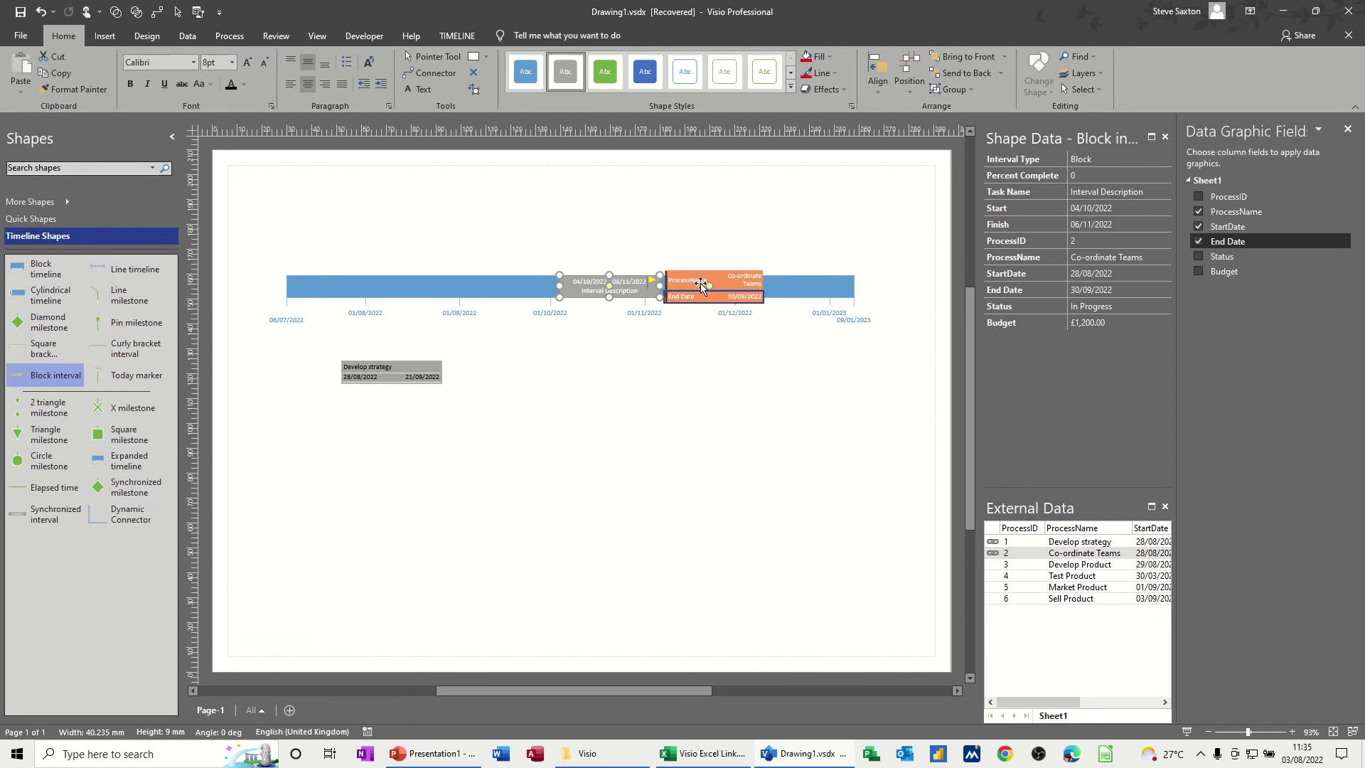
- Apply the second Advanced Data Graphic style and left-align the callout's 28/08/2022 and 30/09/2022 dates
{"action": "left_click", "coordinate": [188, 35]}
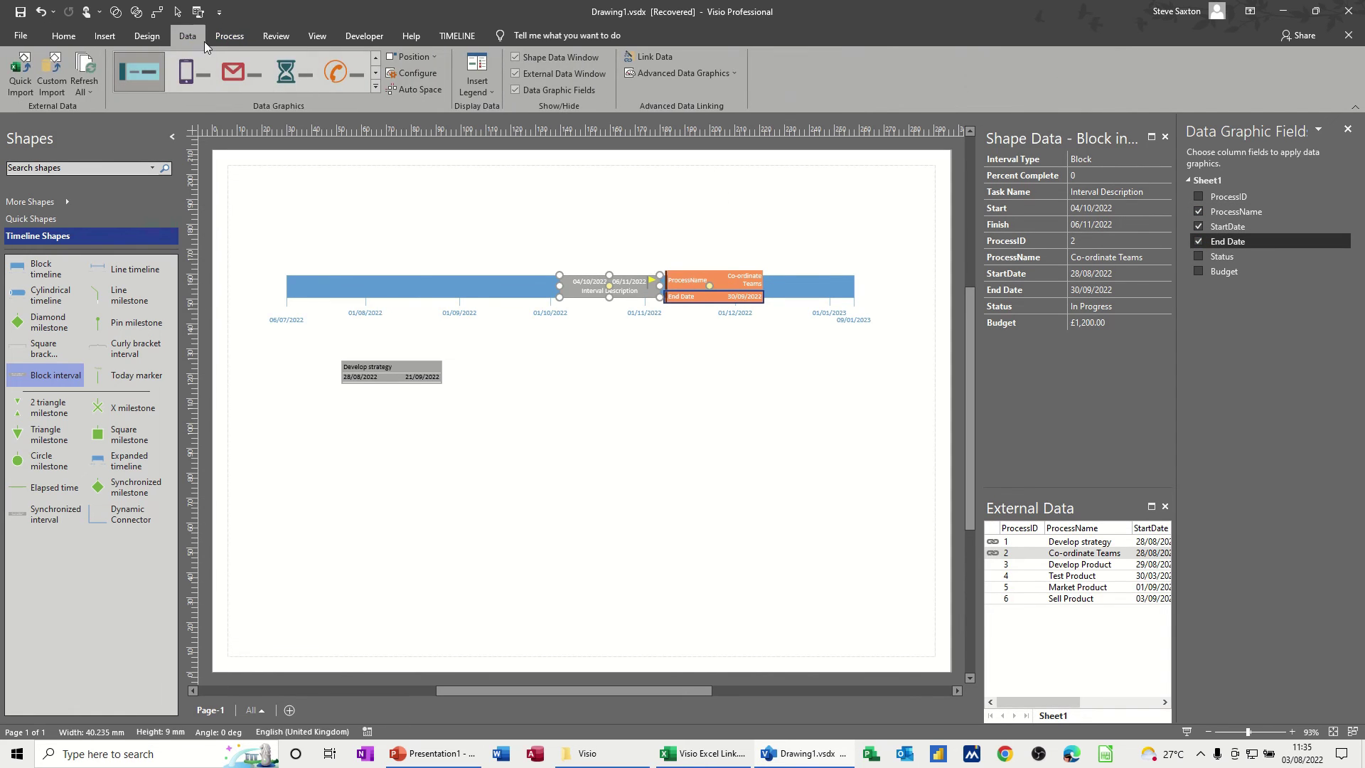
{"action": "left_click", "coordinate": [638, 74]}
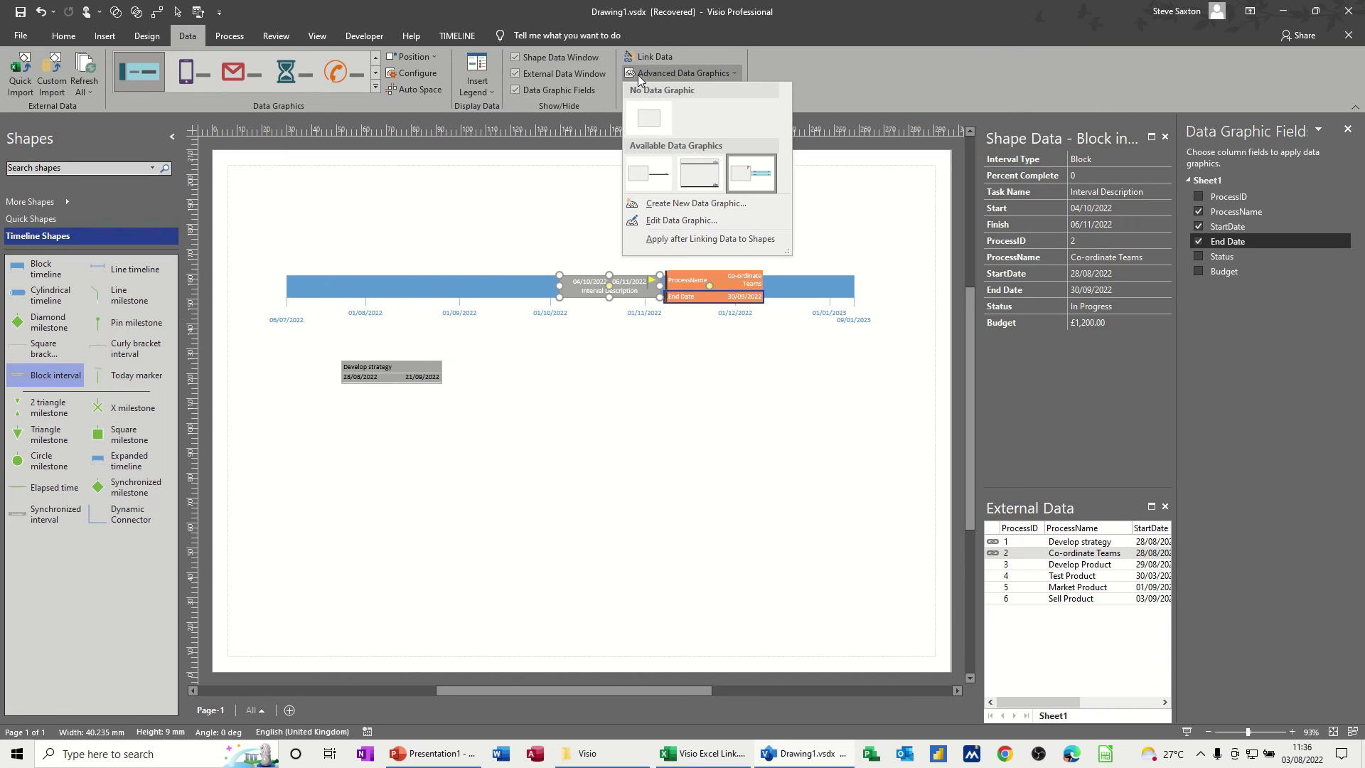
{"action": "left_click", "coordinate": [693, 182]}
{"action": "left_click", "coordinate": [639, 293]}
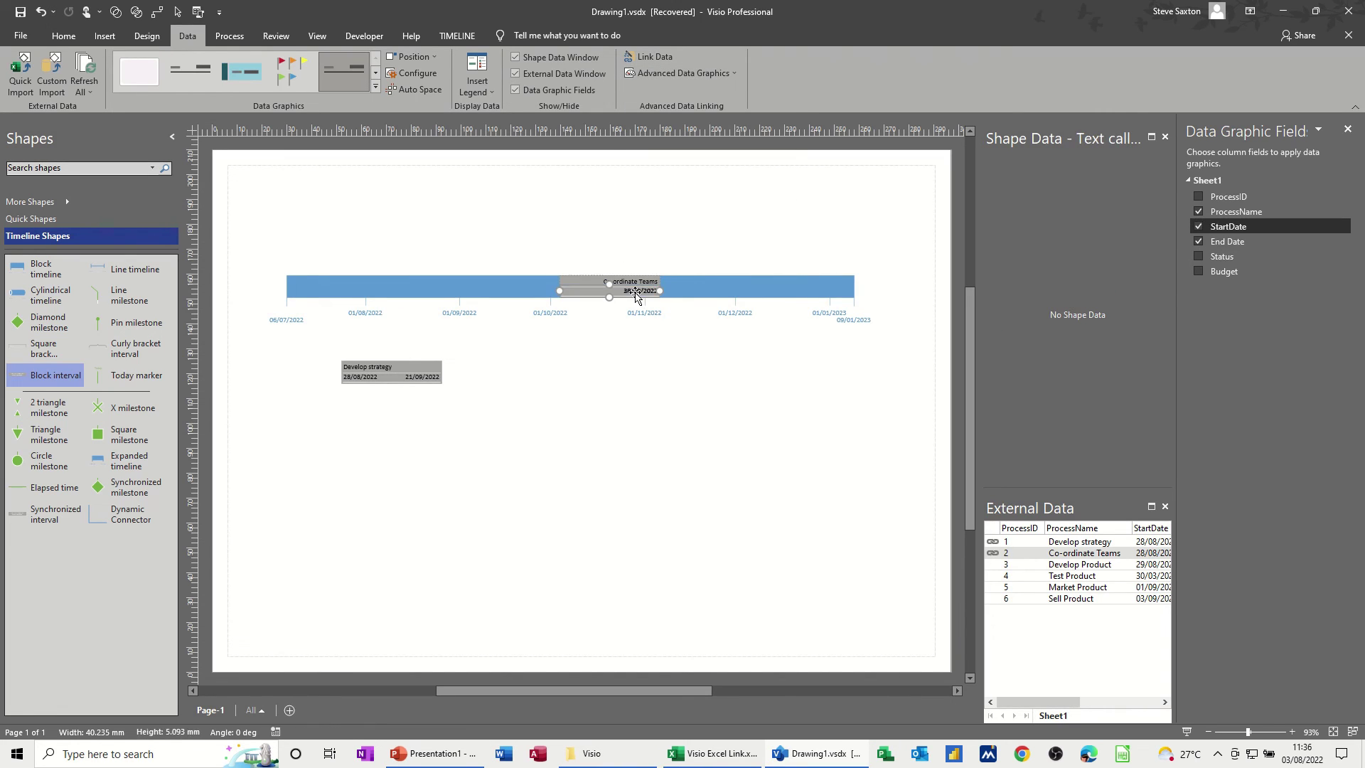
{"action": "left_click", "coordinate": [72, 37]}
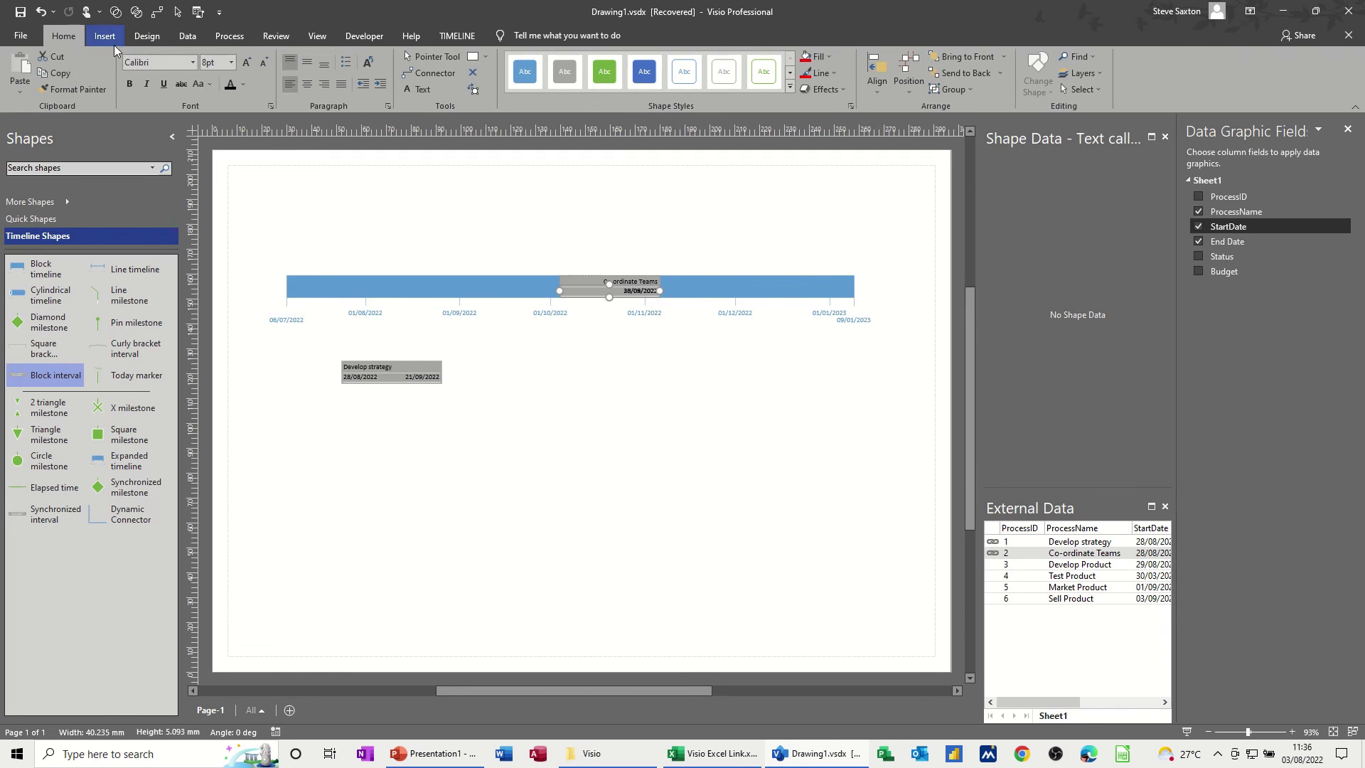
{"action": "left_click", "coordinate": [288, 86]}
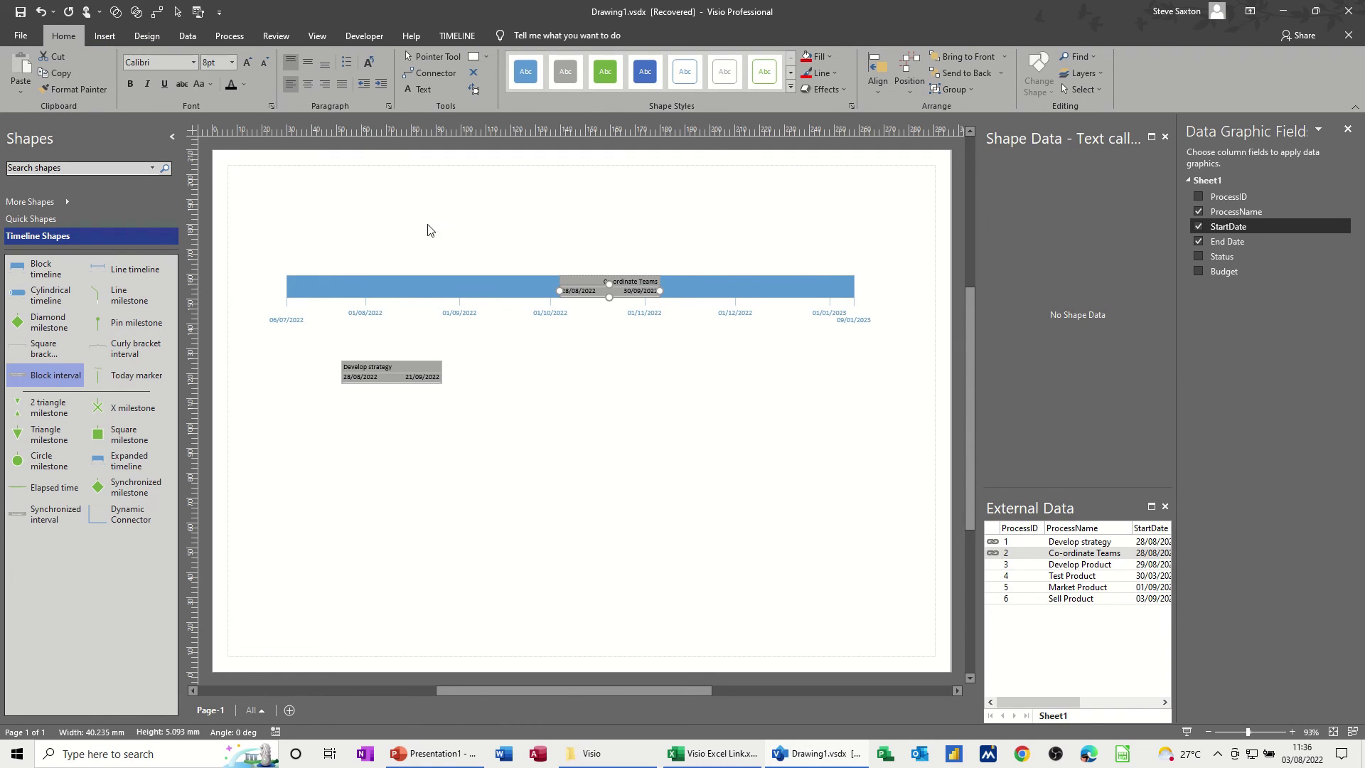
{"action": "left_click", "coordinate": [625, 362]}
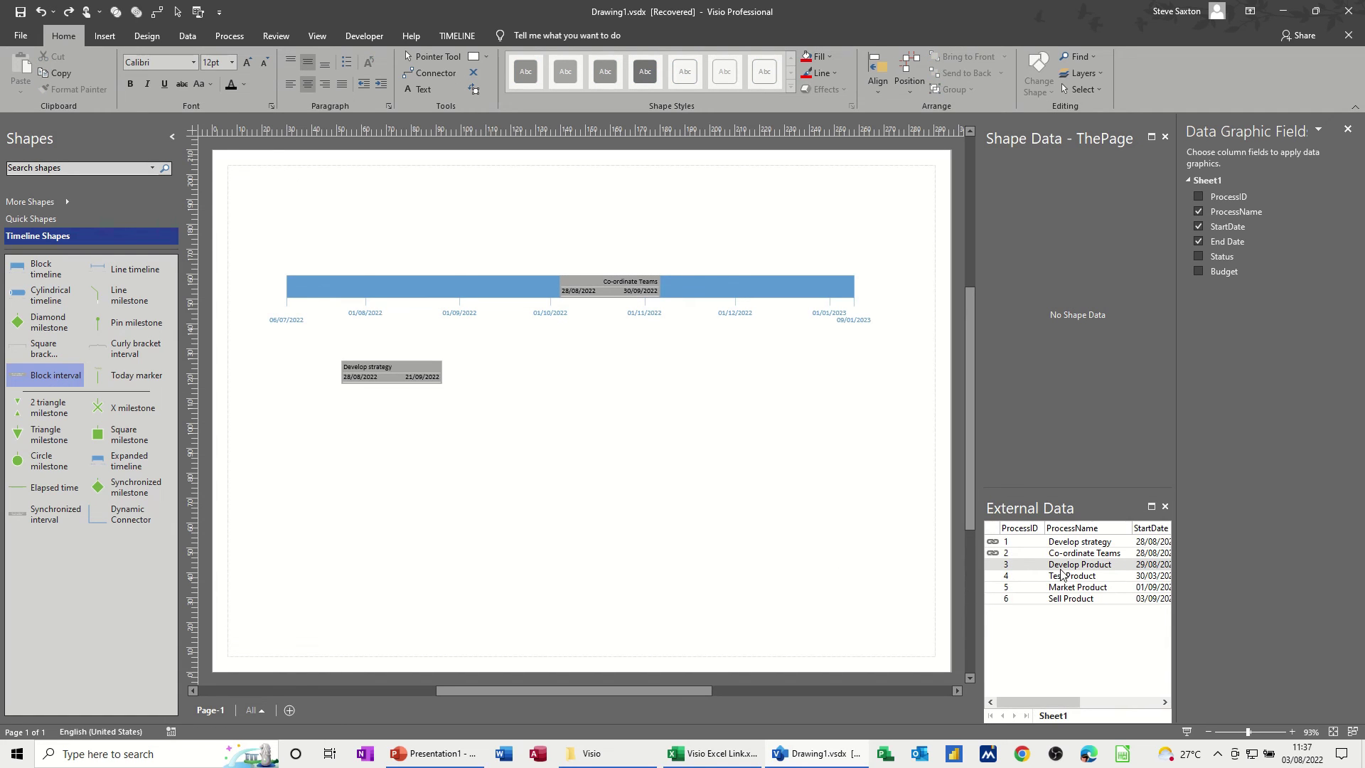
- Place the Develop Product row on the timeline with start date 29/08/2022
{"action": "left_click_drag", "start_coordinate": [1061, 571], "coordinate": [728, 427]}
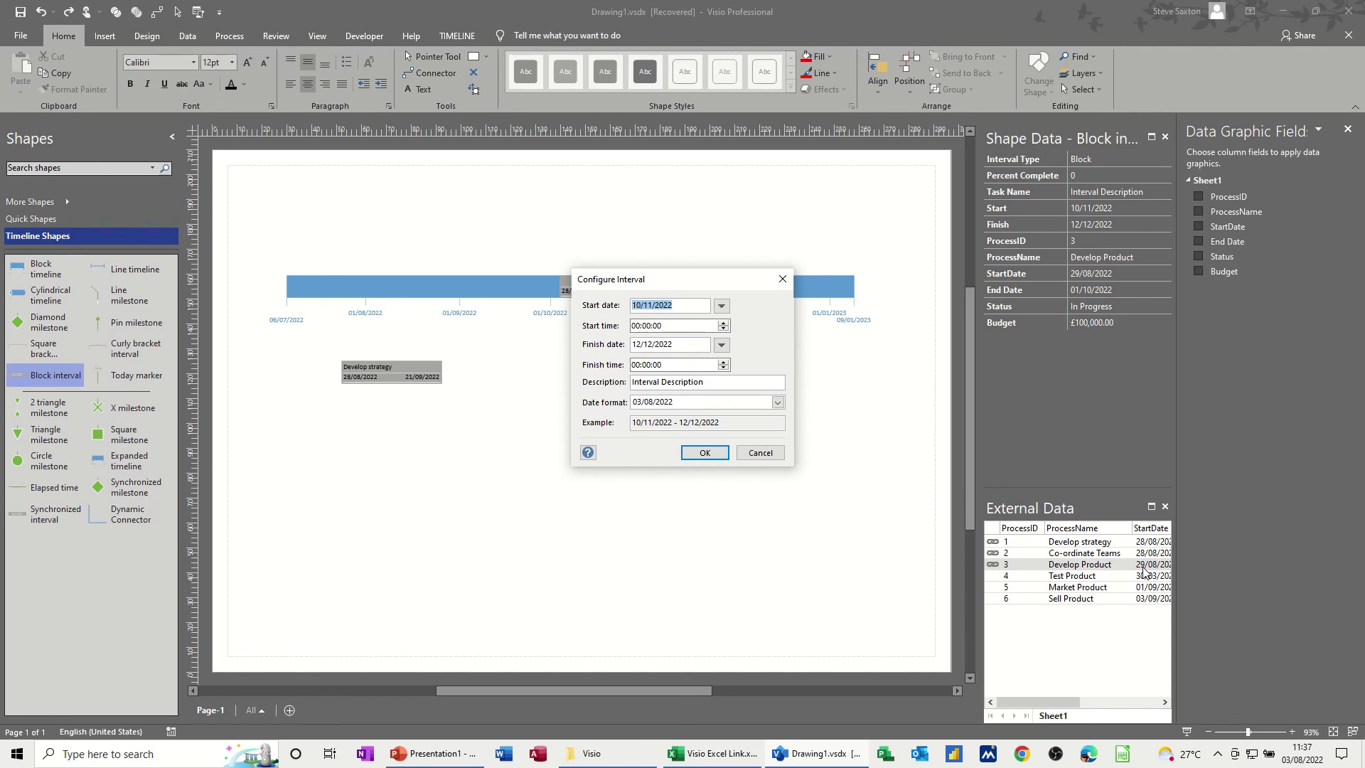
{"action": "left_click", "coordinate": [720, 307]}
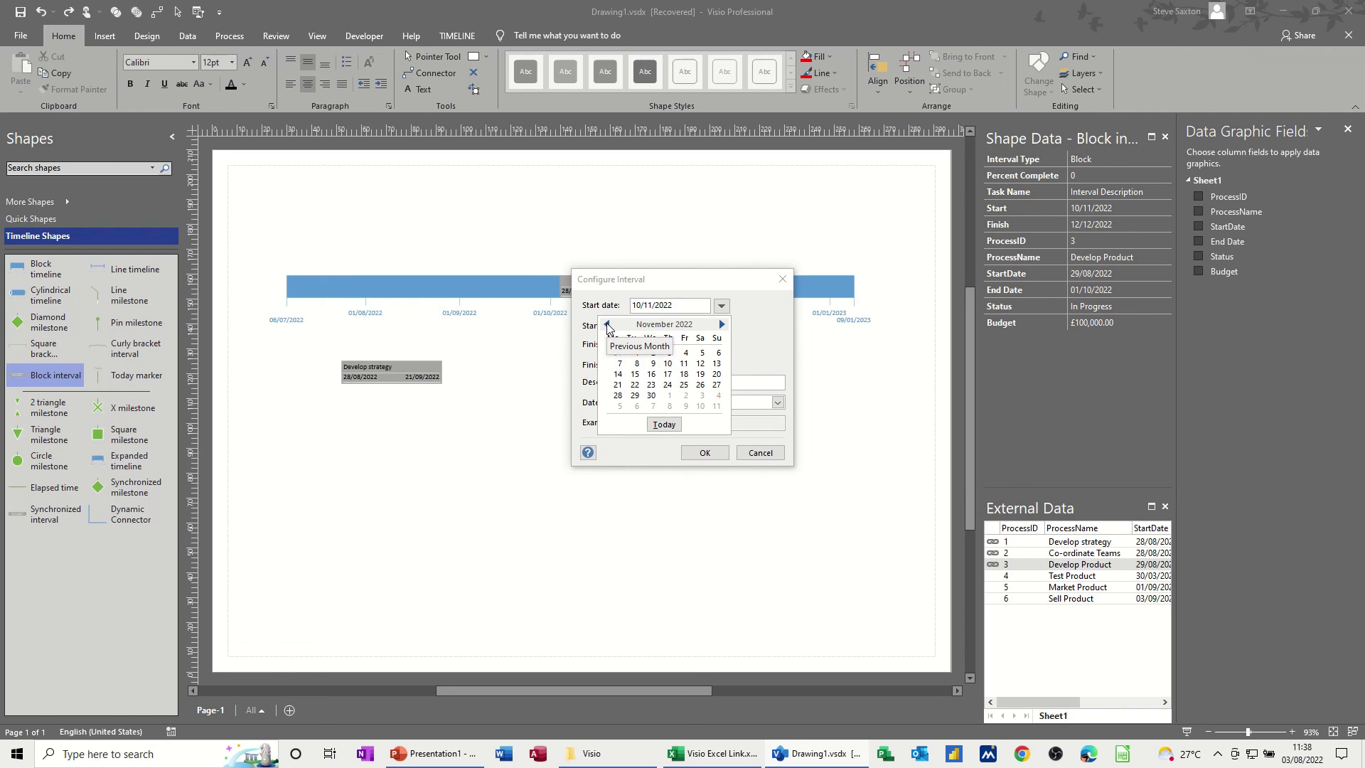
{"action": "double_click", "coordinate": [606, 325]}
{"action": "left_click", "coordinate": [606, 325]}
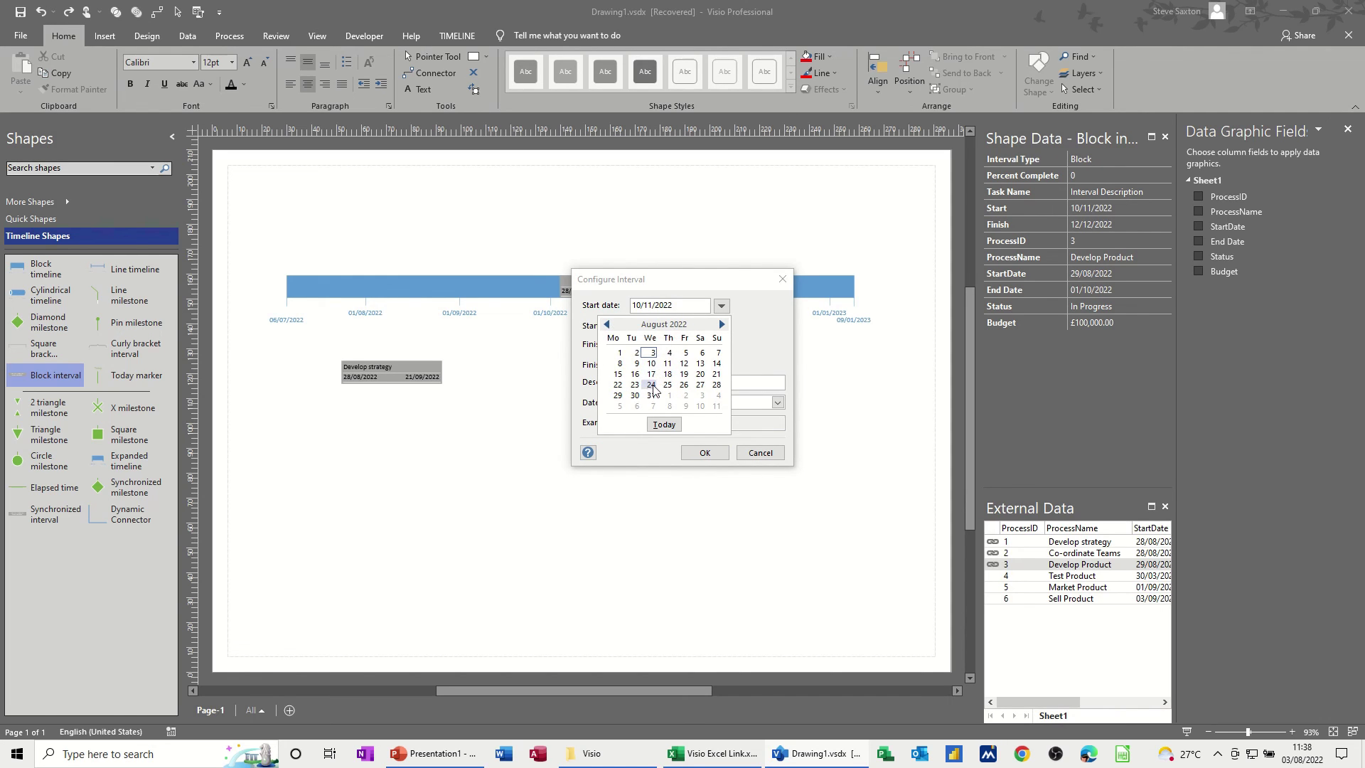
{"action": "left_click", "coordinate": [619, 399]}
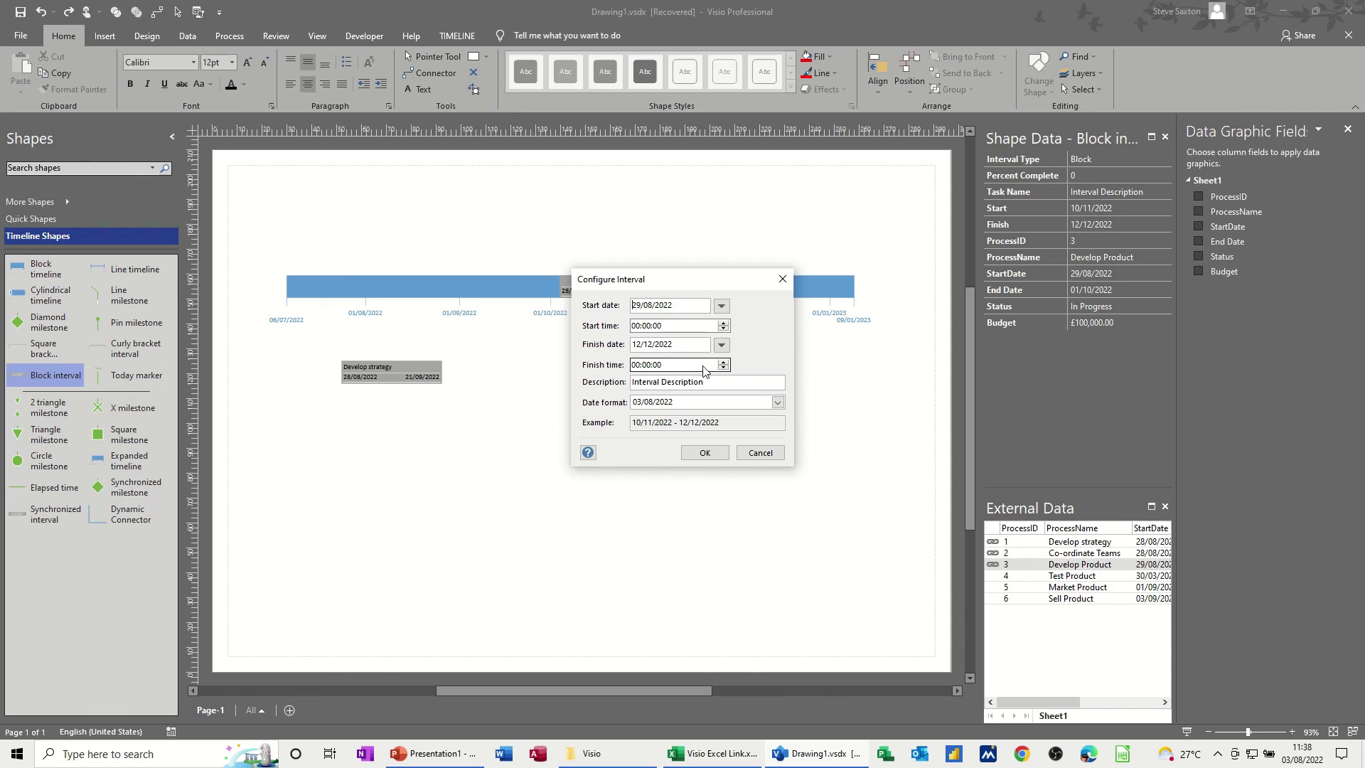
- Set the Develop Product interval's finish date to 30/09/2022 and confirm
{"action": "left_click", "coordinate": [721, 345]}
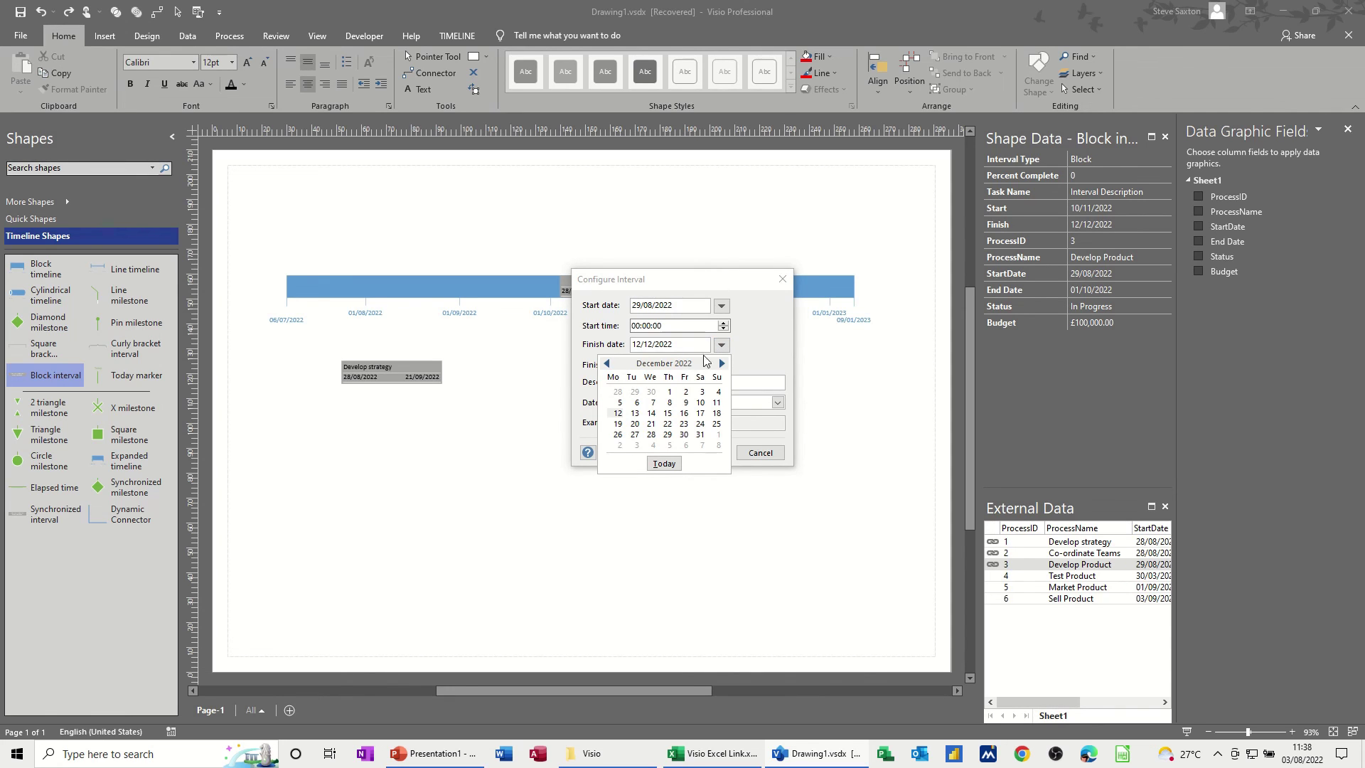
{"action": "left_click", "coordinate": [607, 364]}
{"action": "left_click", "coordinate": [606, 363]}
{"action": "left_click", "coordinate": [606, 363]}
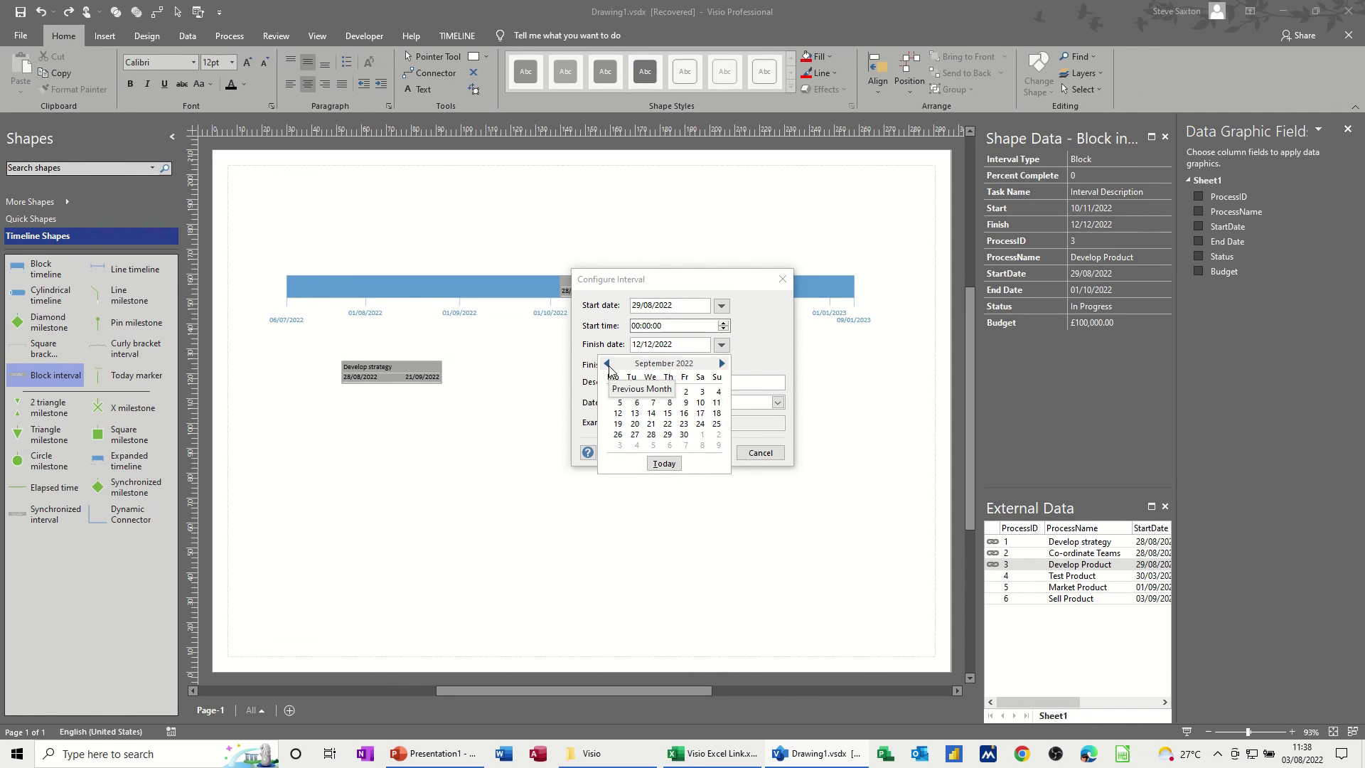
{"action": "left_click", "coordinate": [683, 435]}
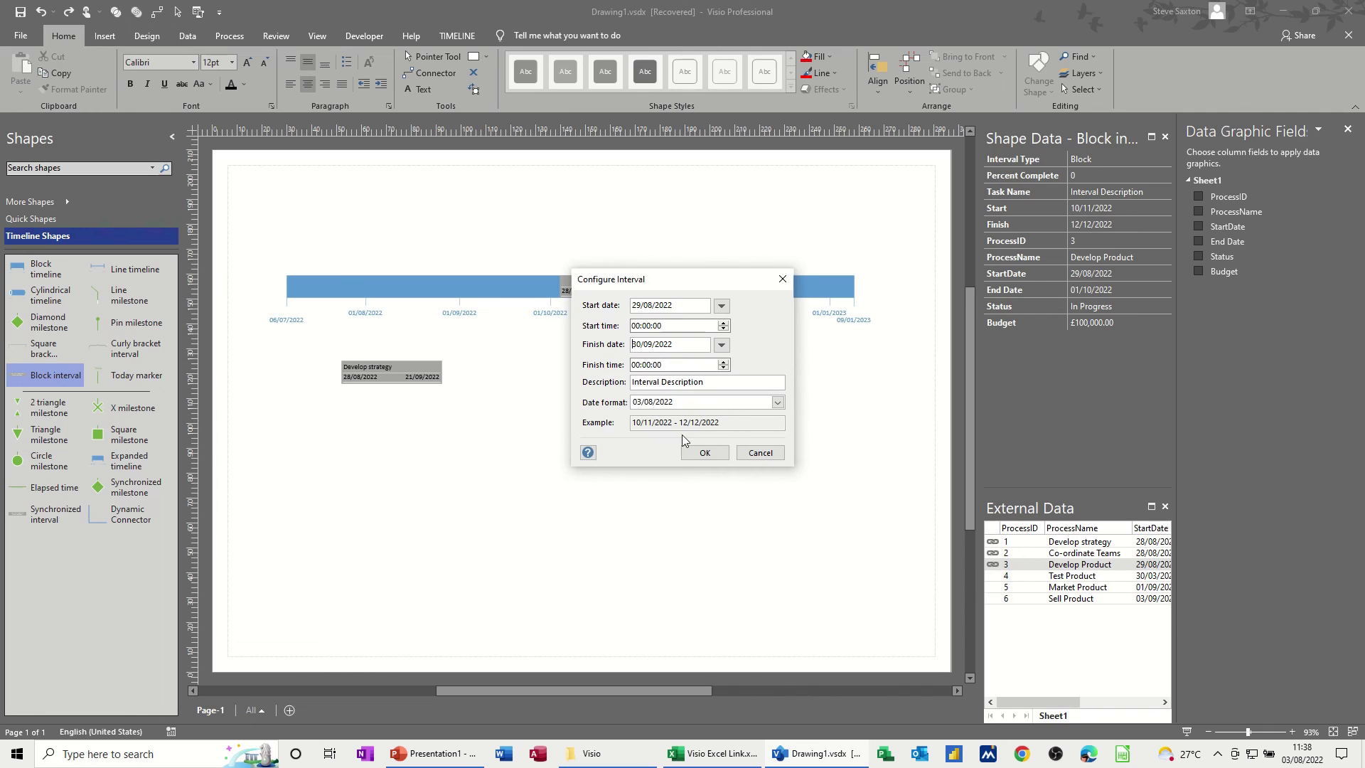
{"action": "left_click", "coordinate": [704, 453]}
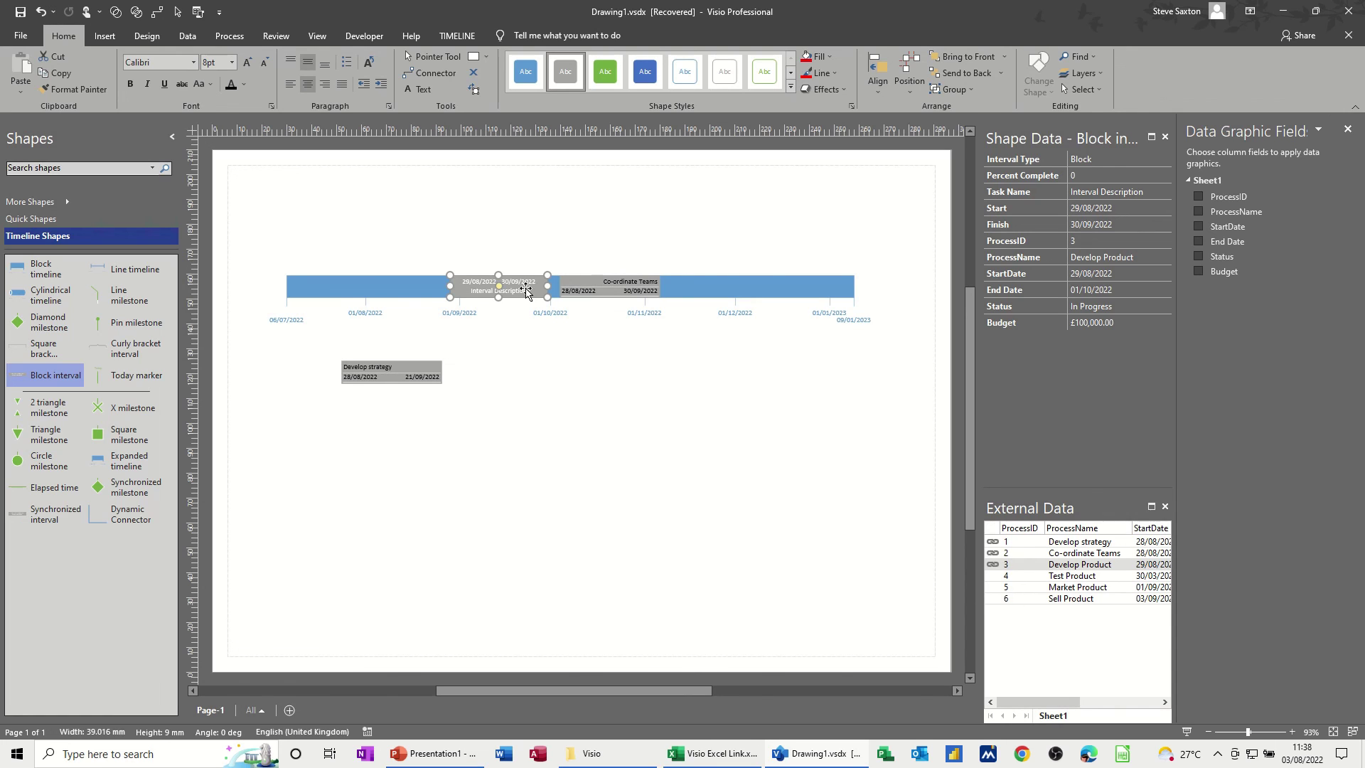
- Tick ProcessName, StartDate and End Date in Data Graphic Fields for Develop Product
{"action": "left_click", "coordinate": [1200, 211]}
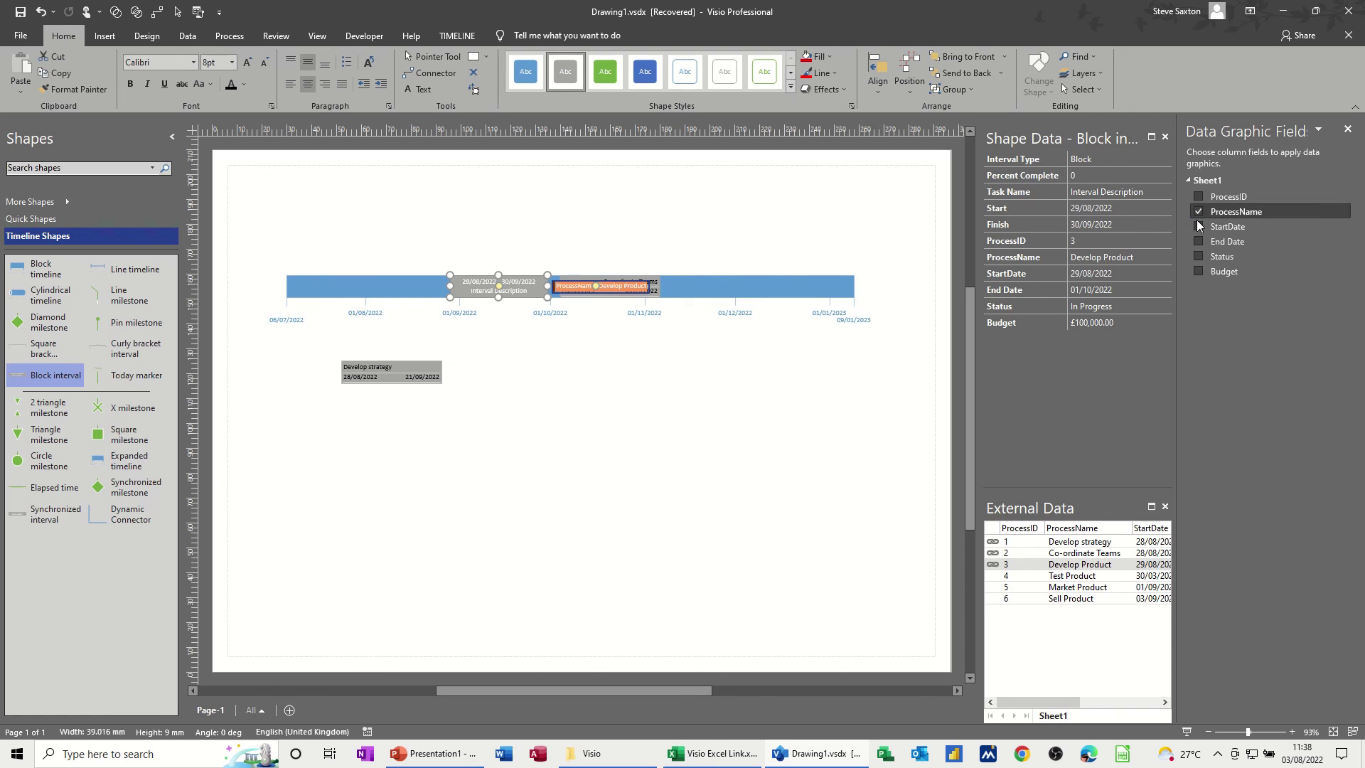
{"action": "left_click", "coordinate": [1199, 226]}
{"action": "left_click", "coordinate": [1199, 241]}
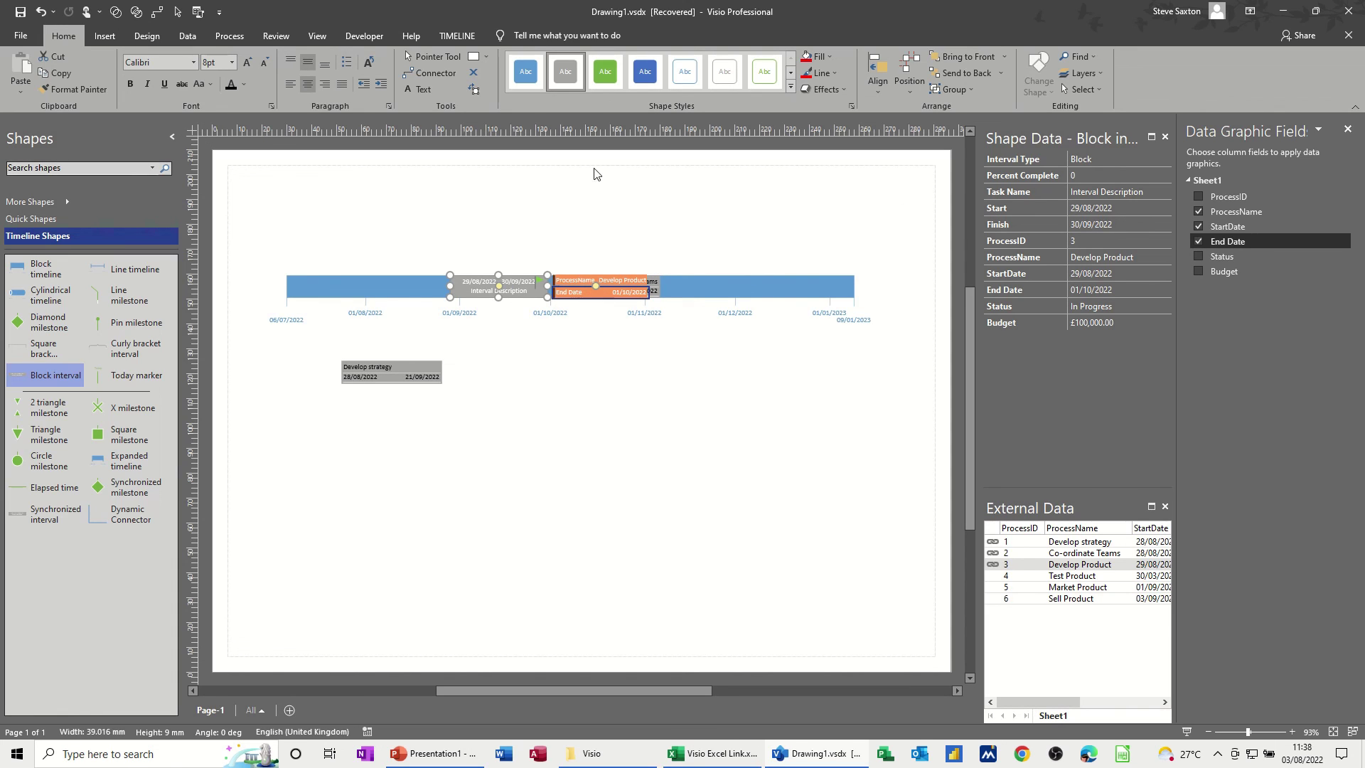
- Apply the second Advanced Data Graphic style to the interval, then undo the last callout change
{"action": "left_click", "coordinate": [189, 36]}
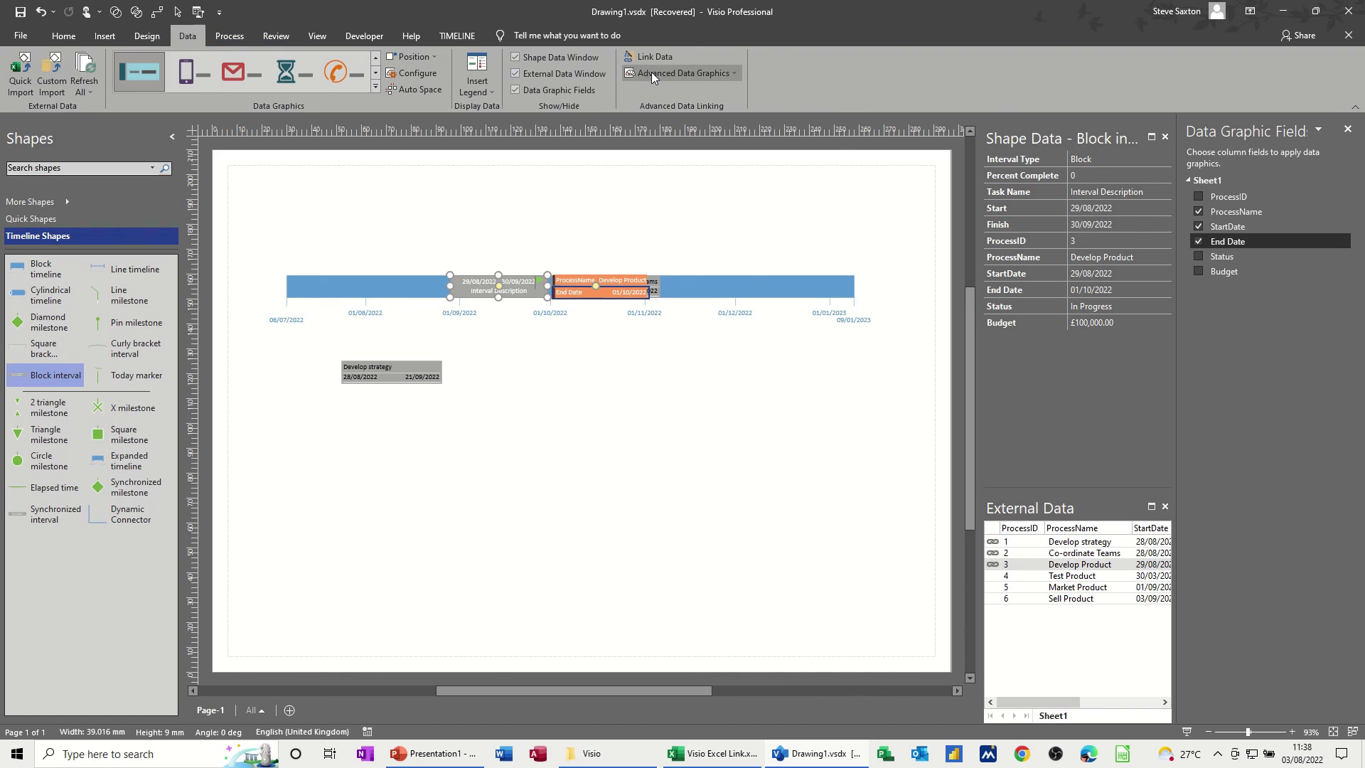
{"action": "left_click", "coordinate": [651, 72]}
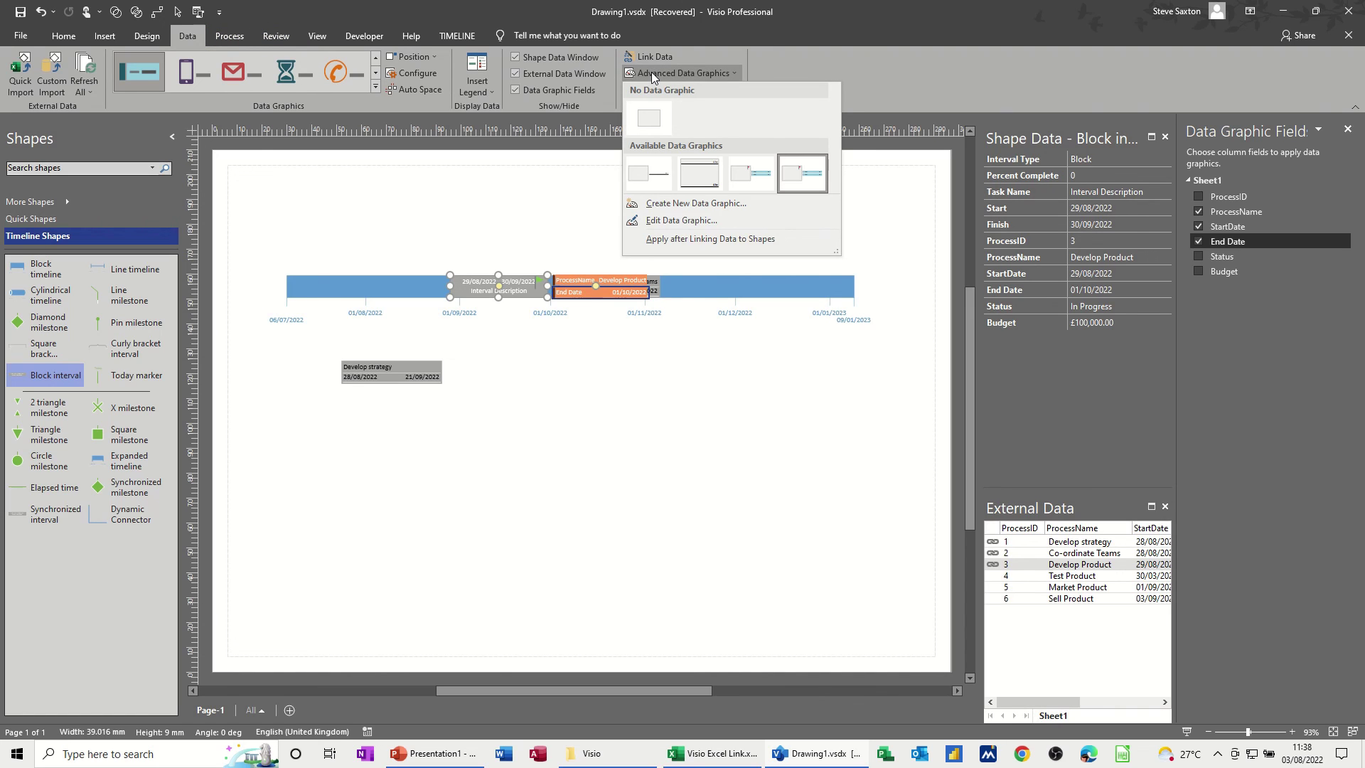
{"action": "left_click", "coordinate": [706, 177]}
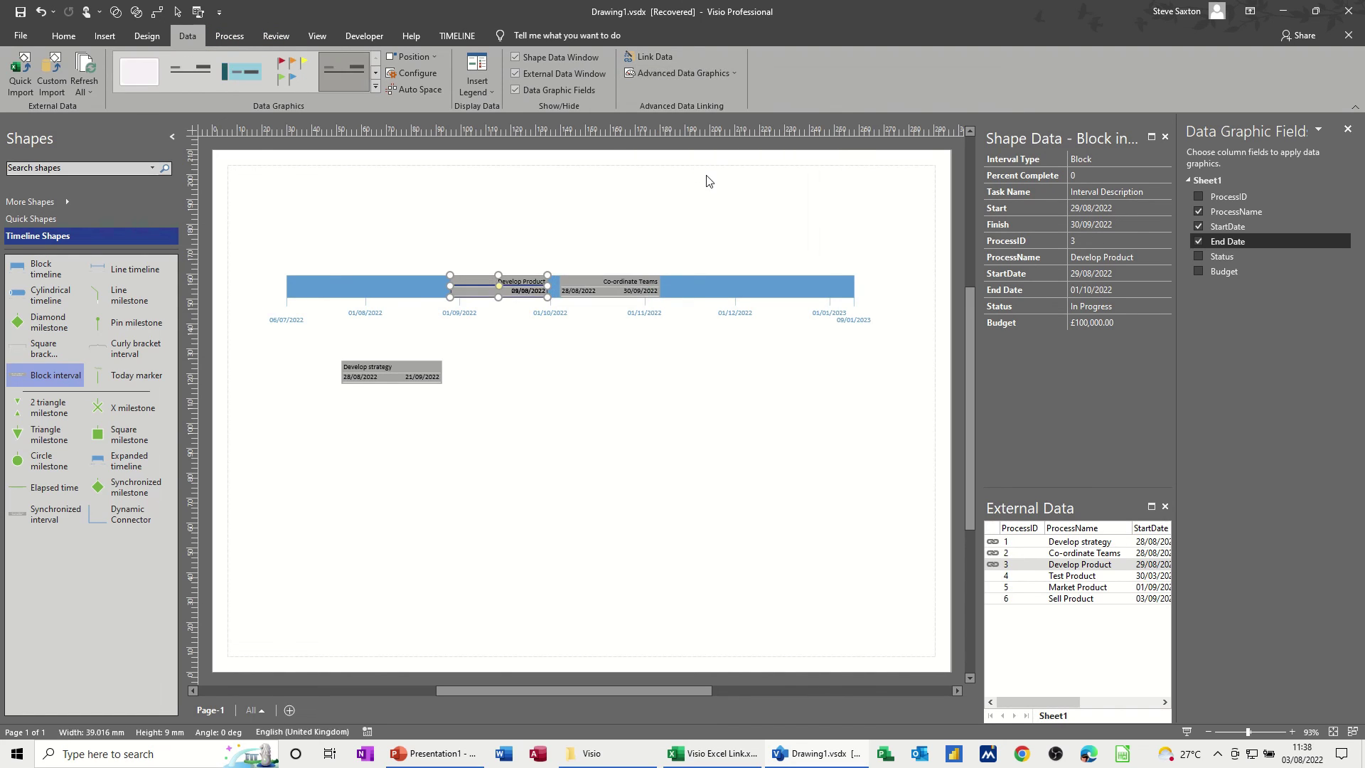
{"action": "left_click", "coordinate": [519, 292]}
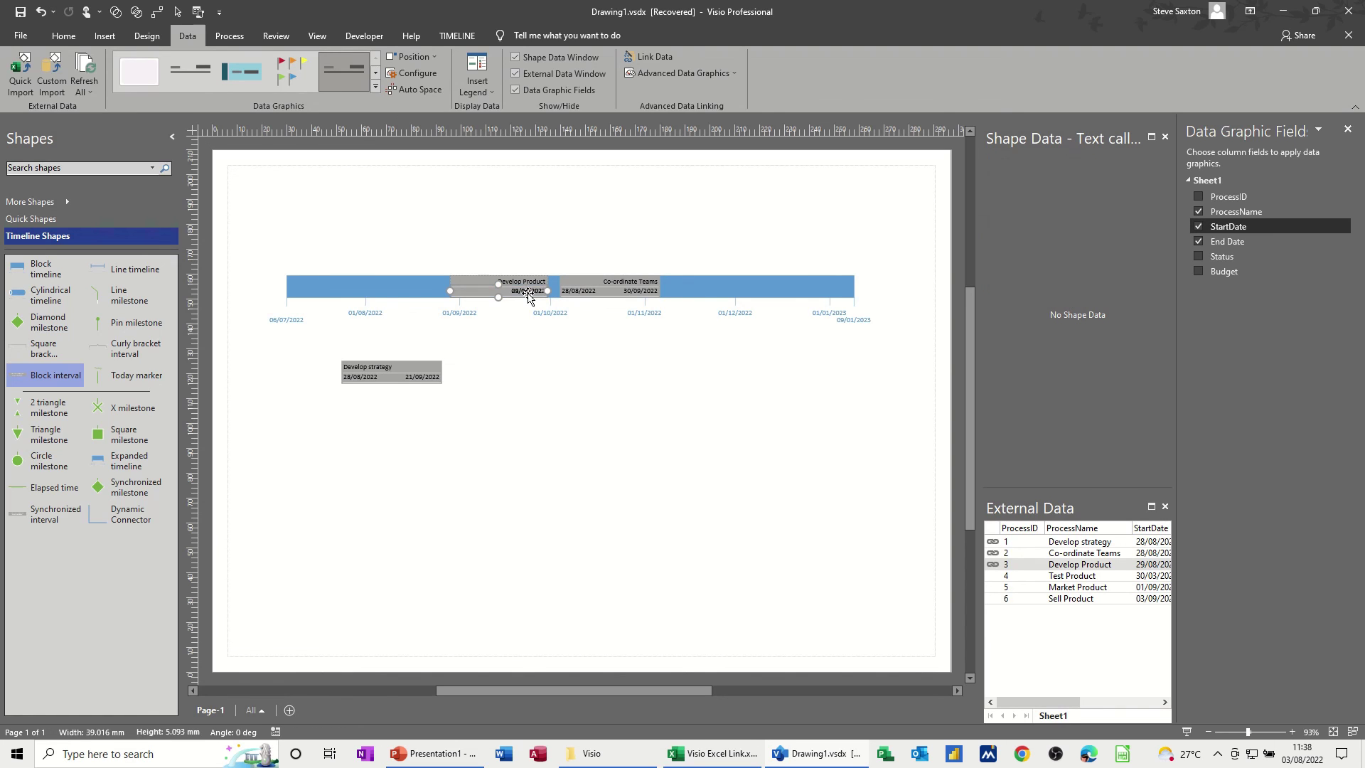
{"action": "left_click", "coordinate": [64, 37]}
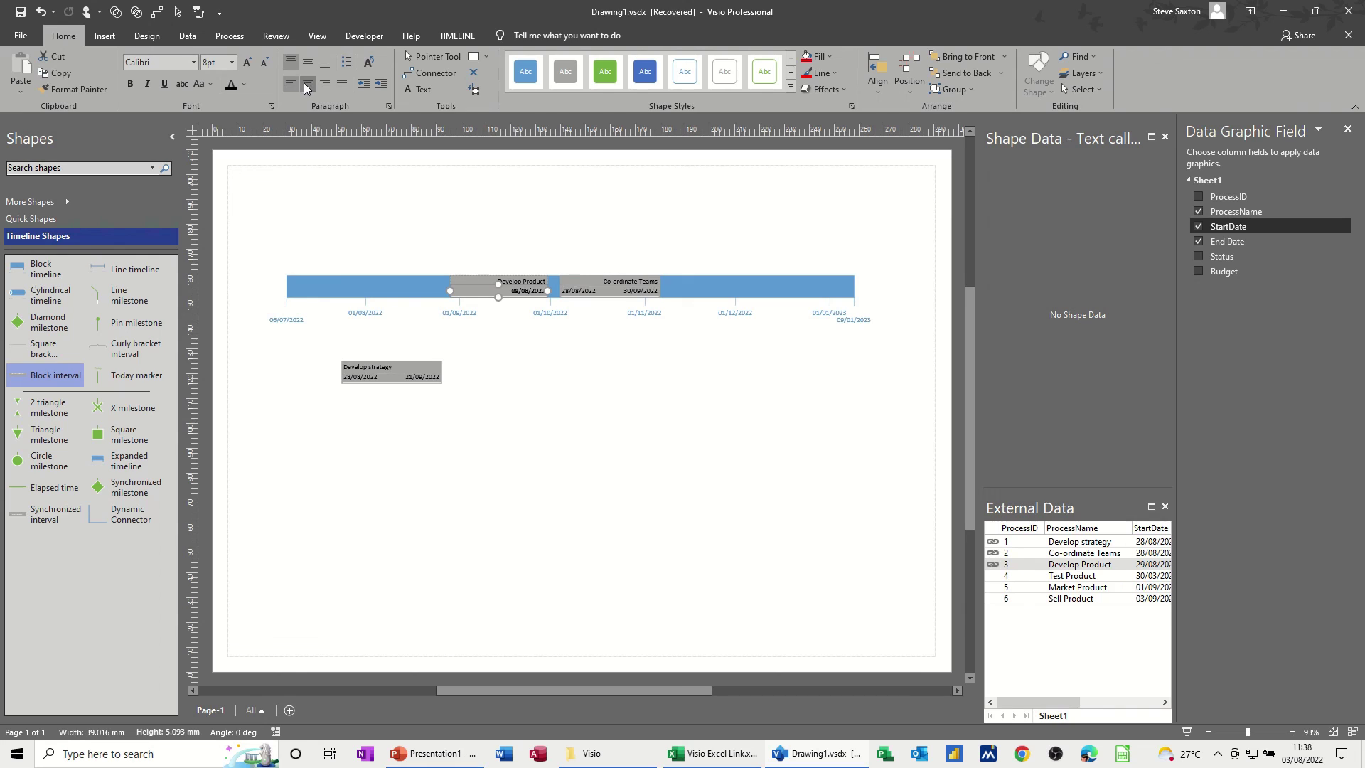
{"action": "key", "text": "ctrl+z"}
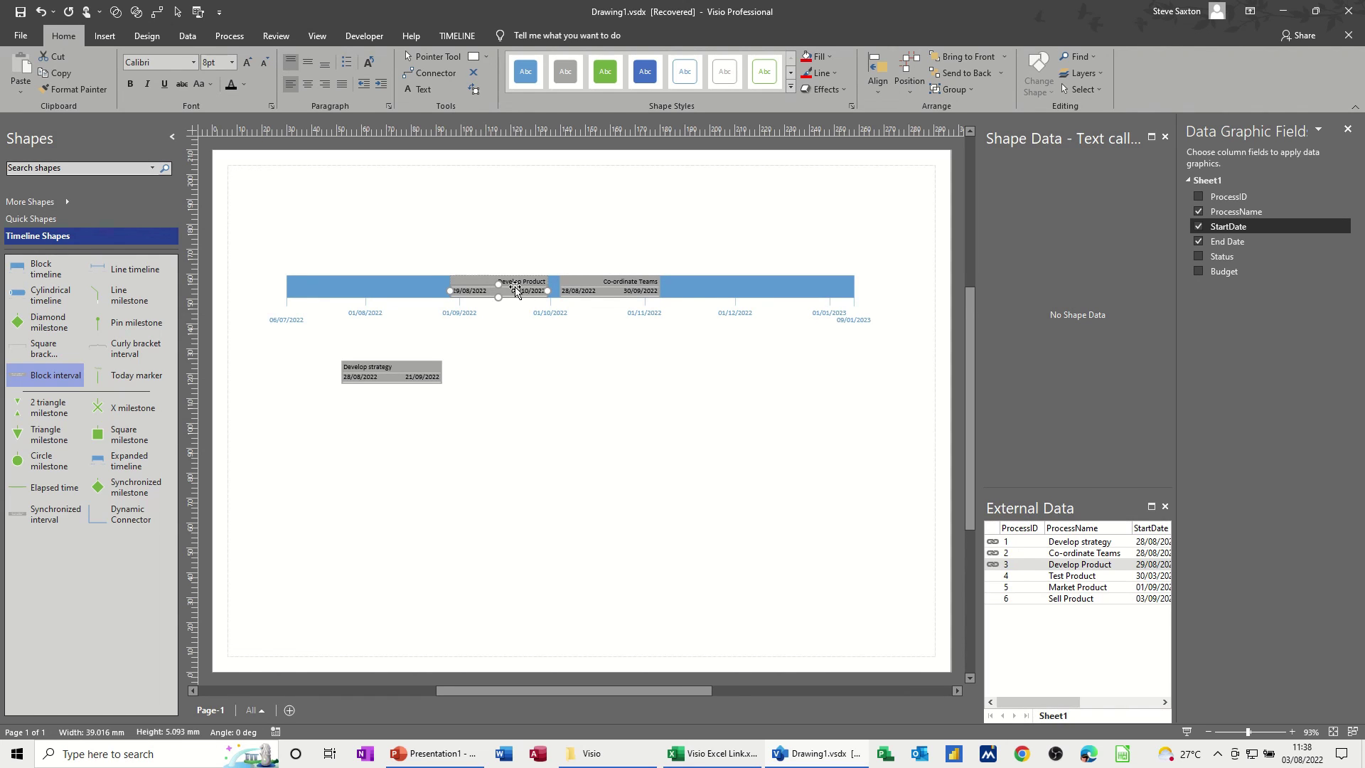